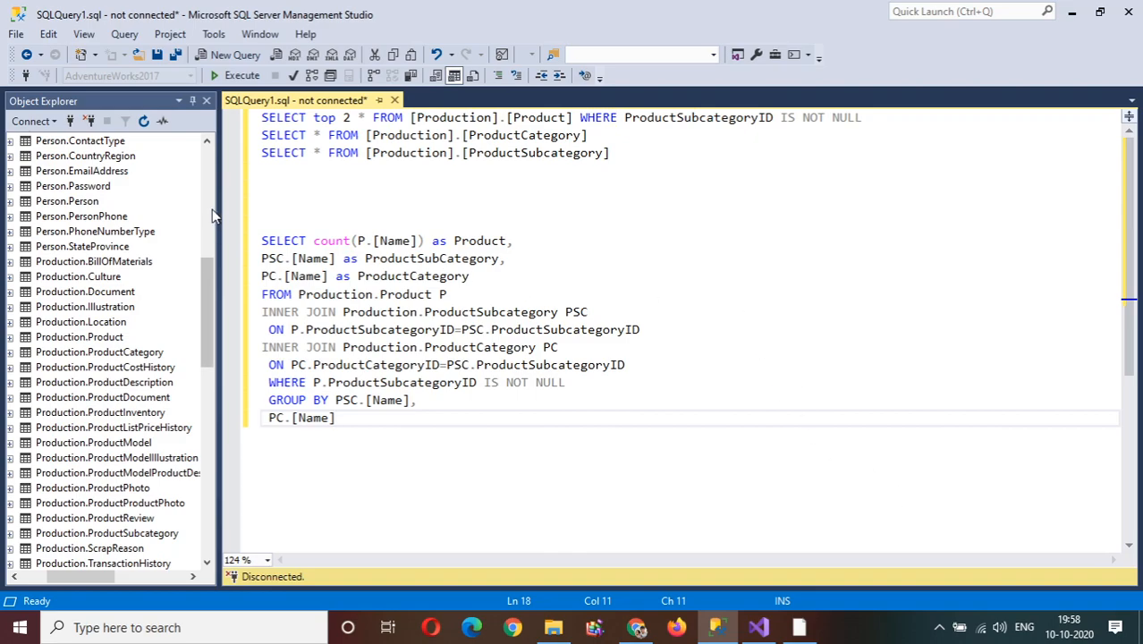
Select the AdventureWorks2017 database in the Object Explorer.
drag(208, 297, 196, 189)
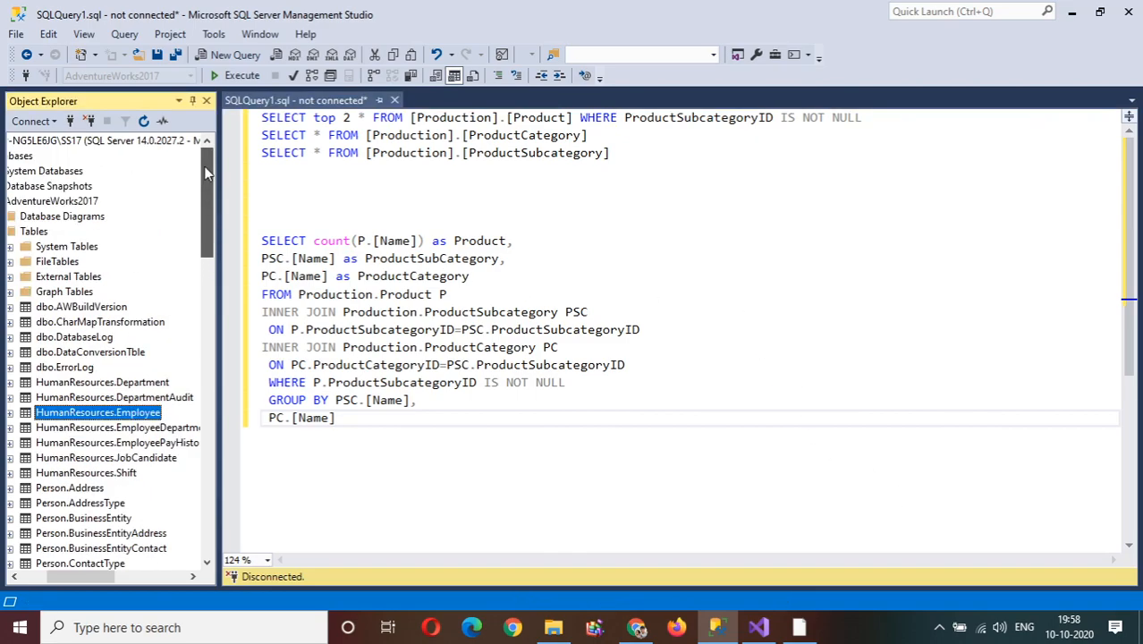
drag(105, 576, 57, 574)
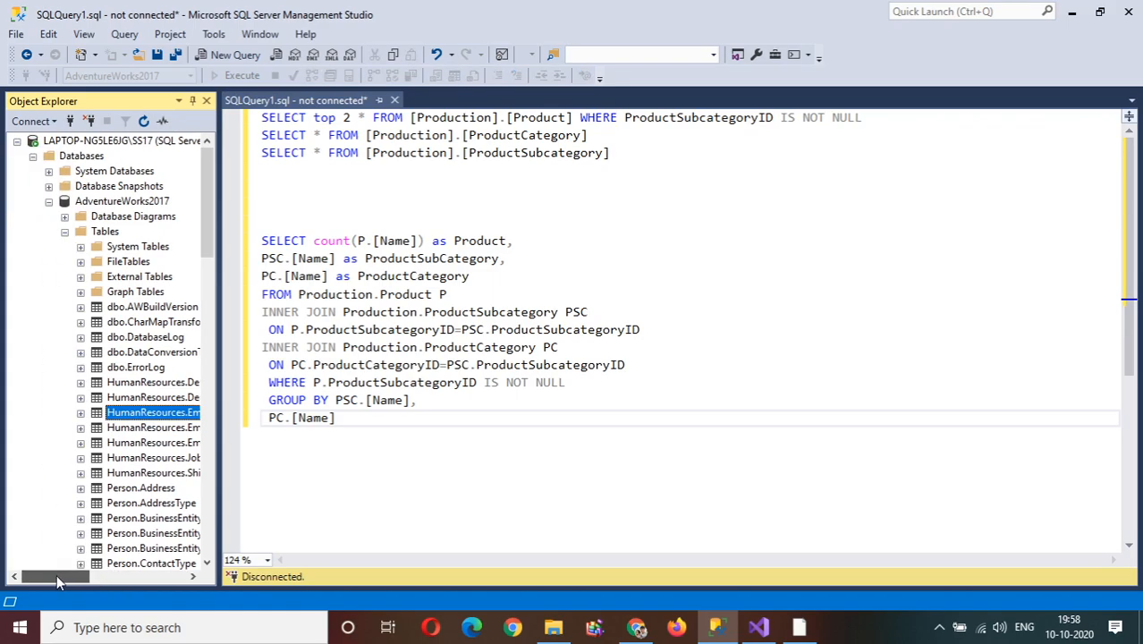
click(101, 203)
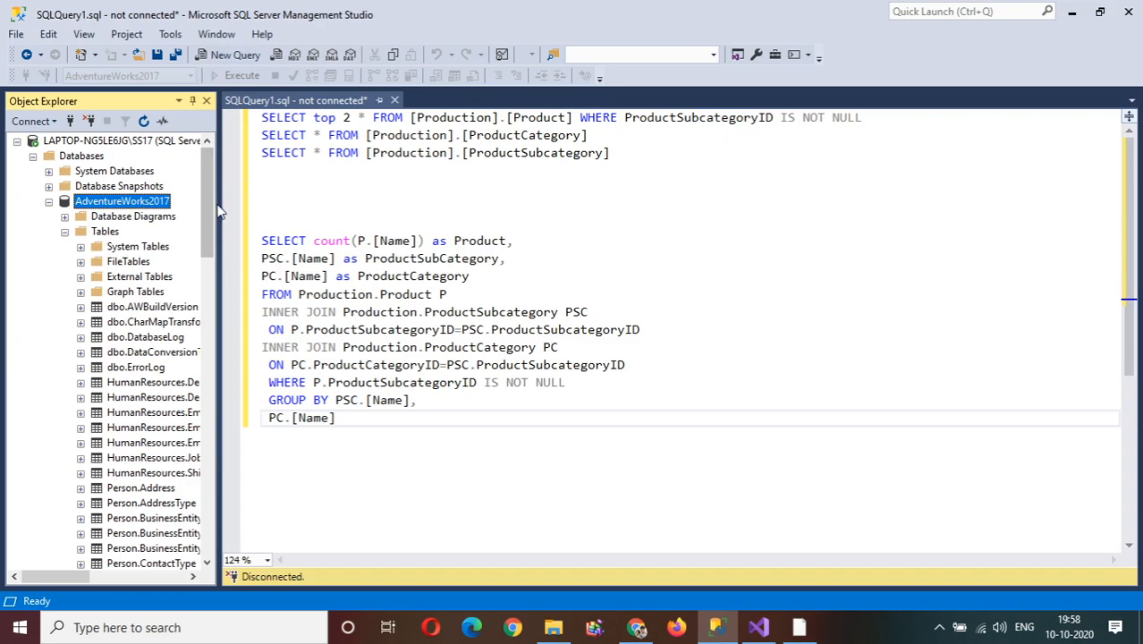
Connect the query window to the server and try to run the top 2 Production.Product query.
click(651, 150)
drag(651, 149, 315, 135)
click(551, 117)
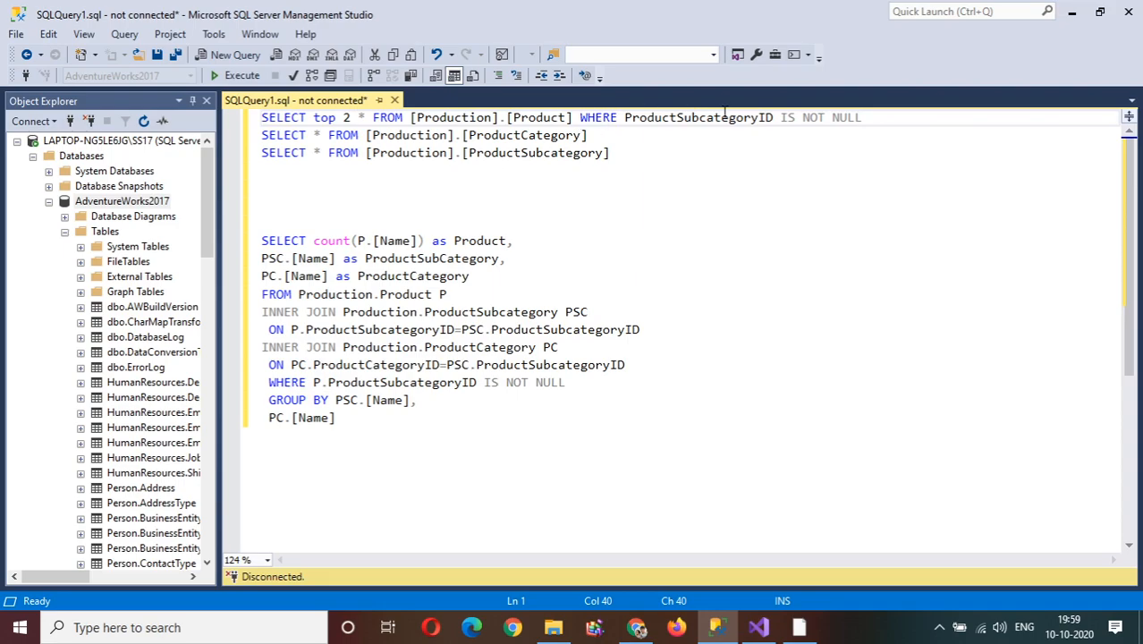
click(455, 114)
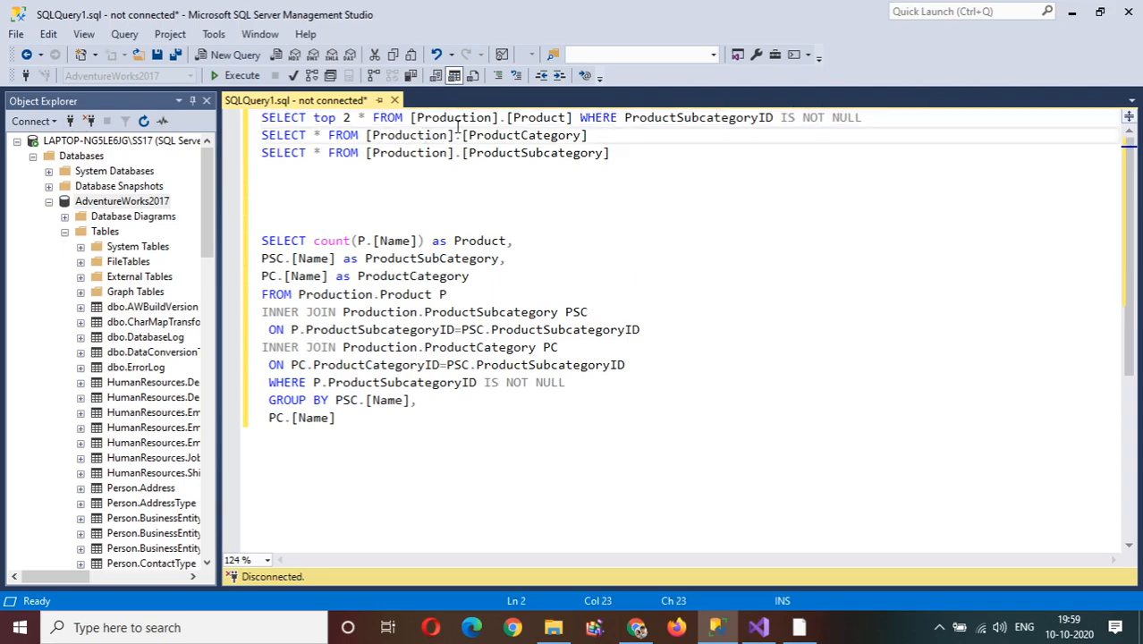
drag(871, 117, 259, 117)
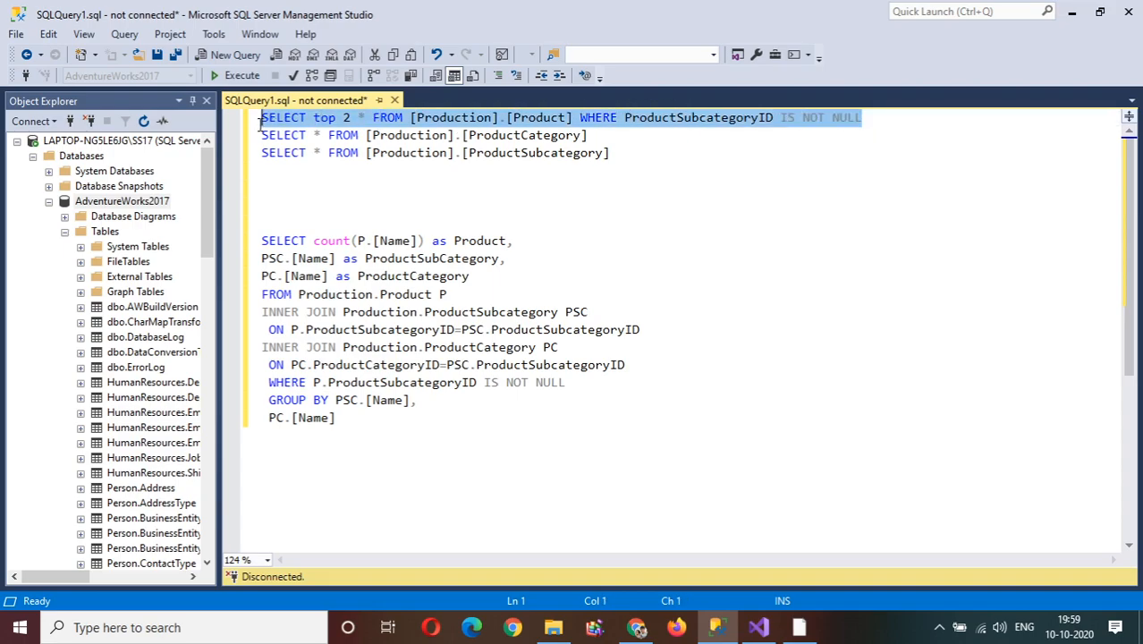
click(237, 77)
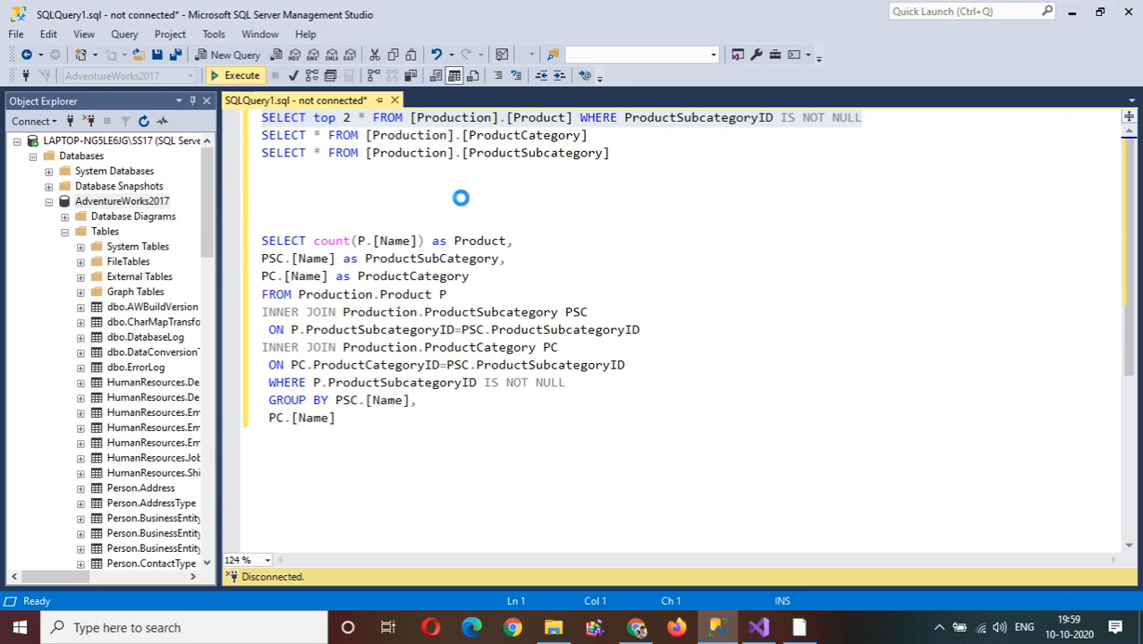
click(540, 333)
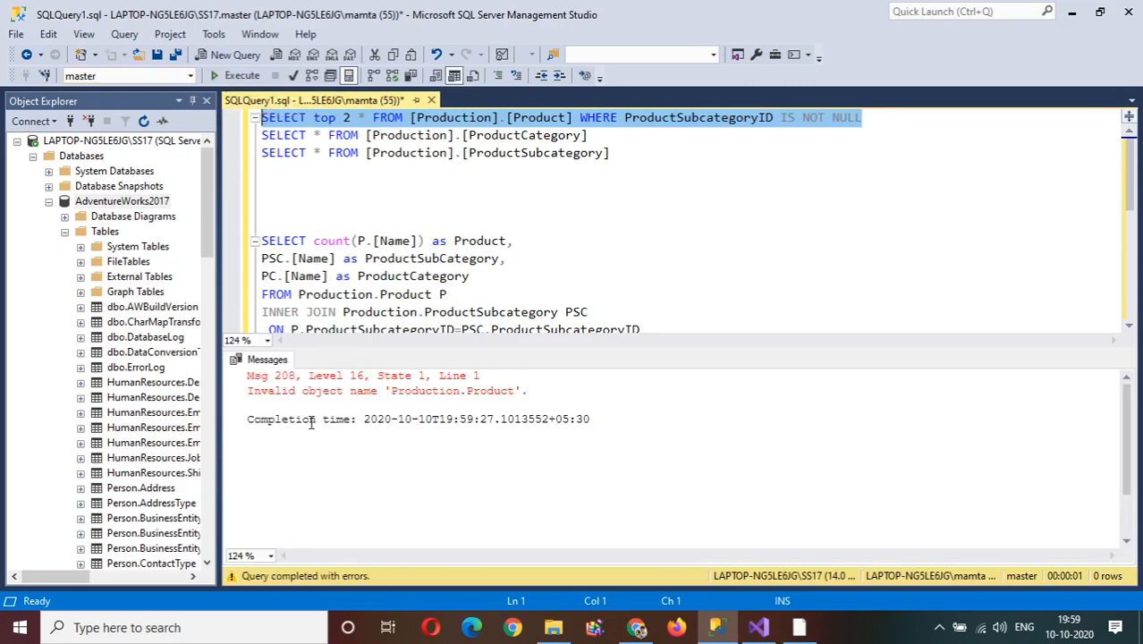
Switch the query's database to AdventureWorks2017 and rerun the top 2 Production.Product query.
click(190, 77)
click(141, 93)
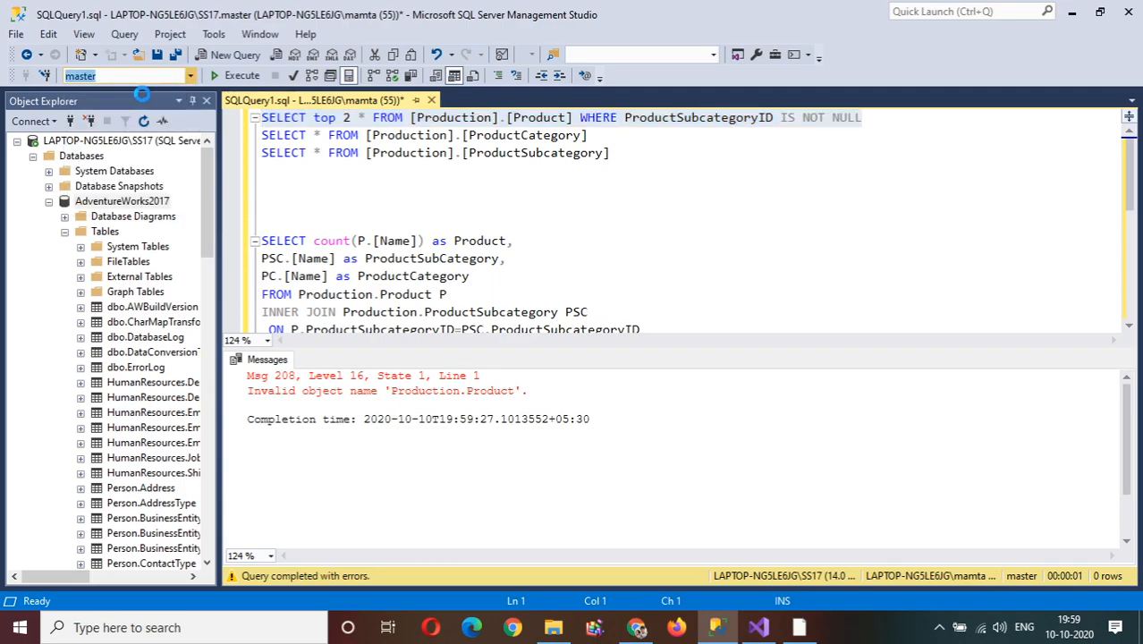
click(254, 77)
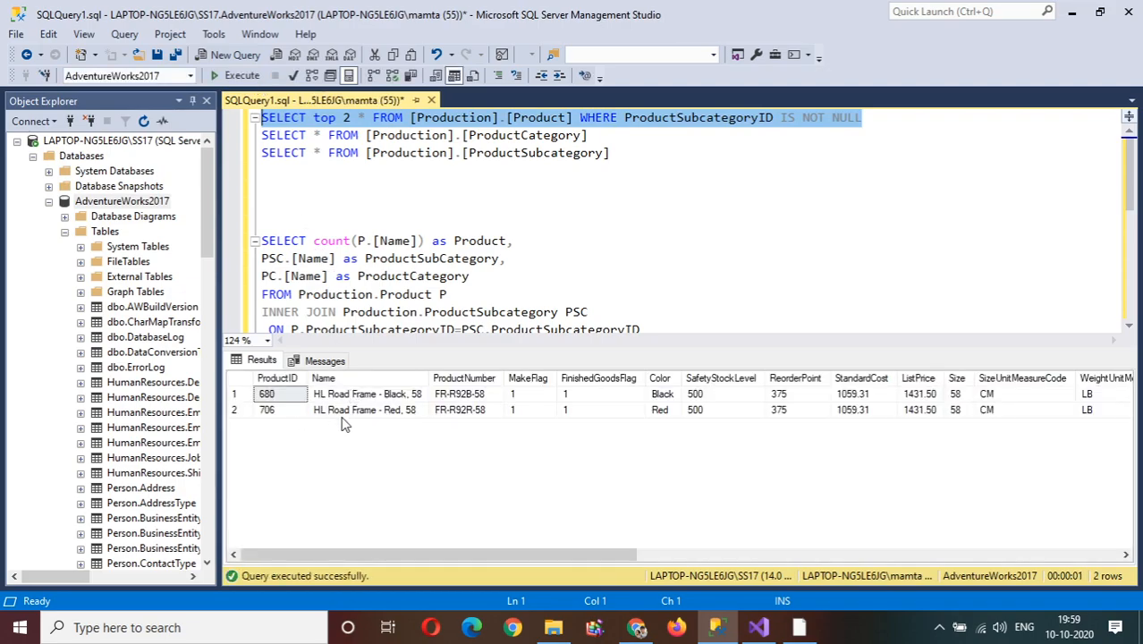
Examine the Name, ProductNumber and ProductSubcategoryID columns in the product results.
click(393, 396)
click(464, 399)
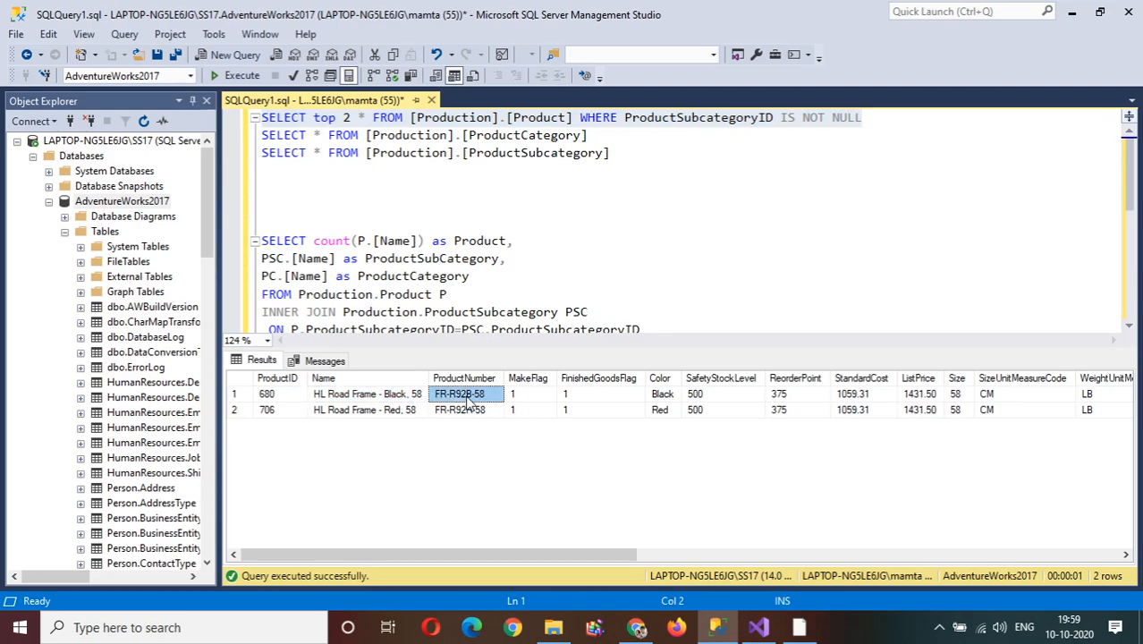
drag(605, 555, 1055, 554)
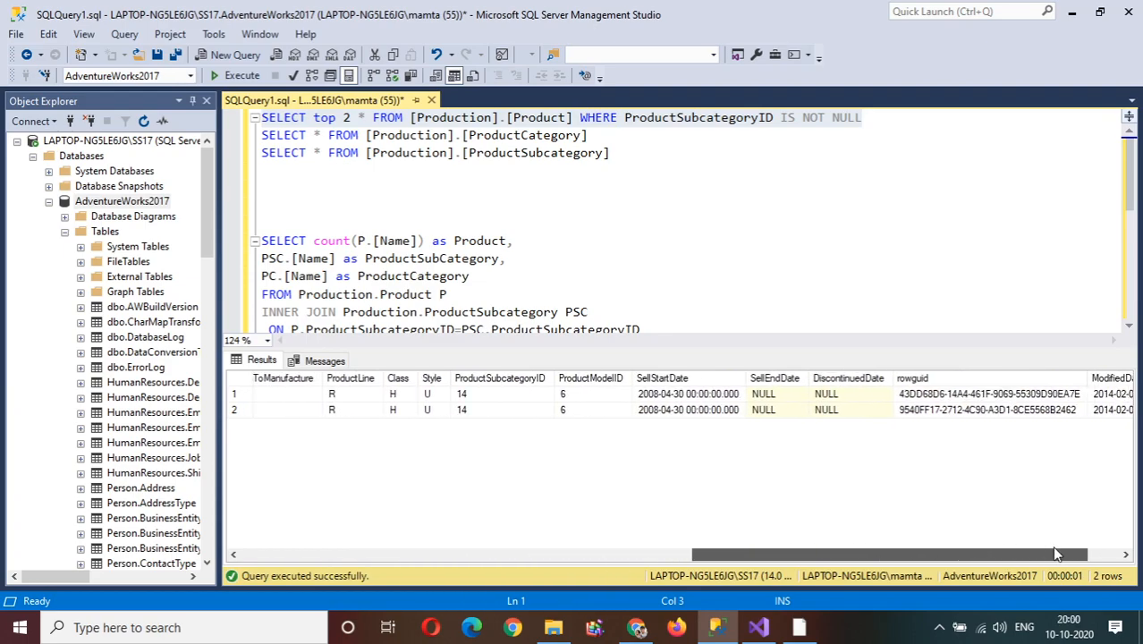
click(499, 378)
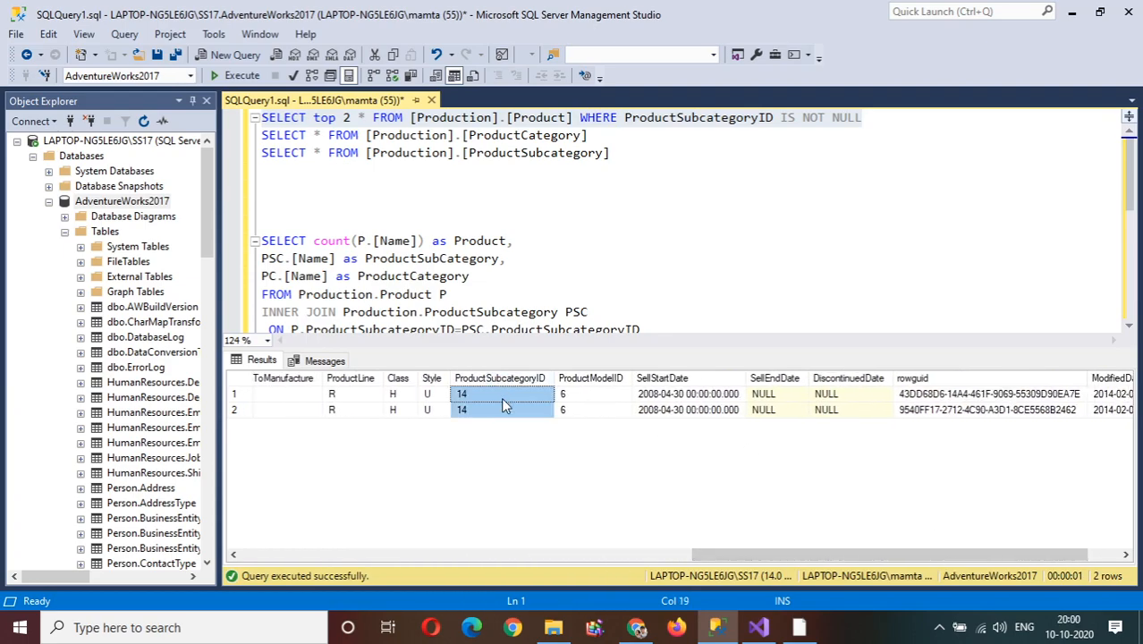
drag(730, 555, 671, 556)
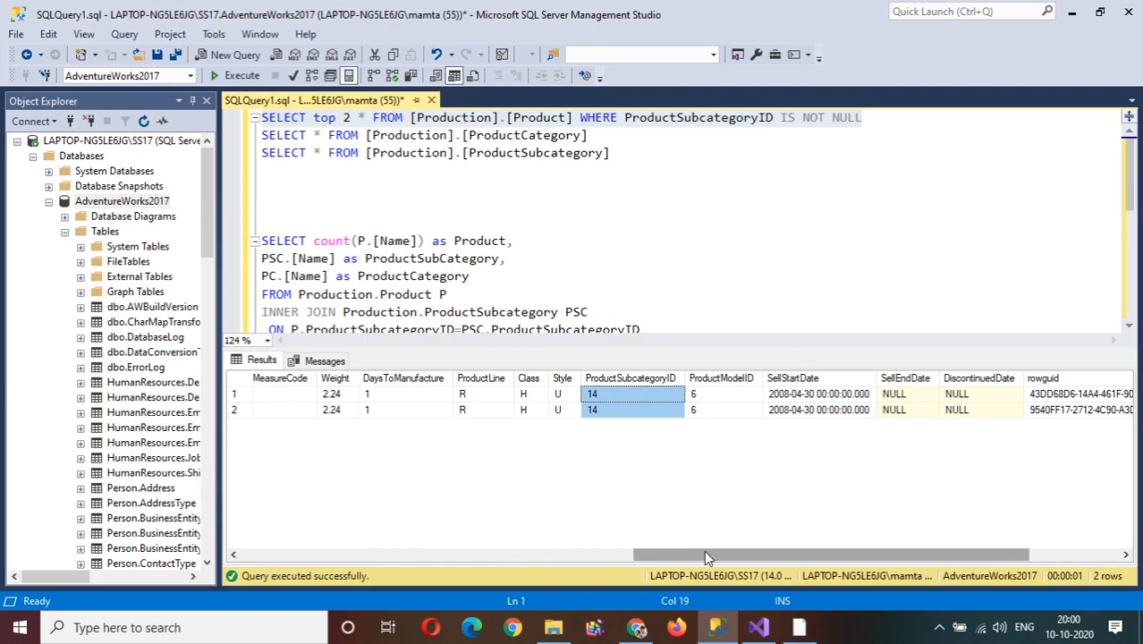
drag(704, 550, 654, 557)
Run only the Production.ProductSubcategory query and locate the row with ProductSubcategoryID 14 in its results.
drag(617, 161, 259, 154)
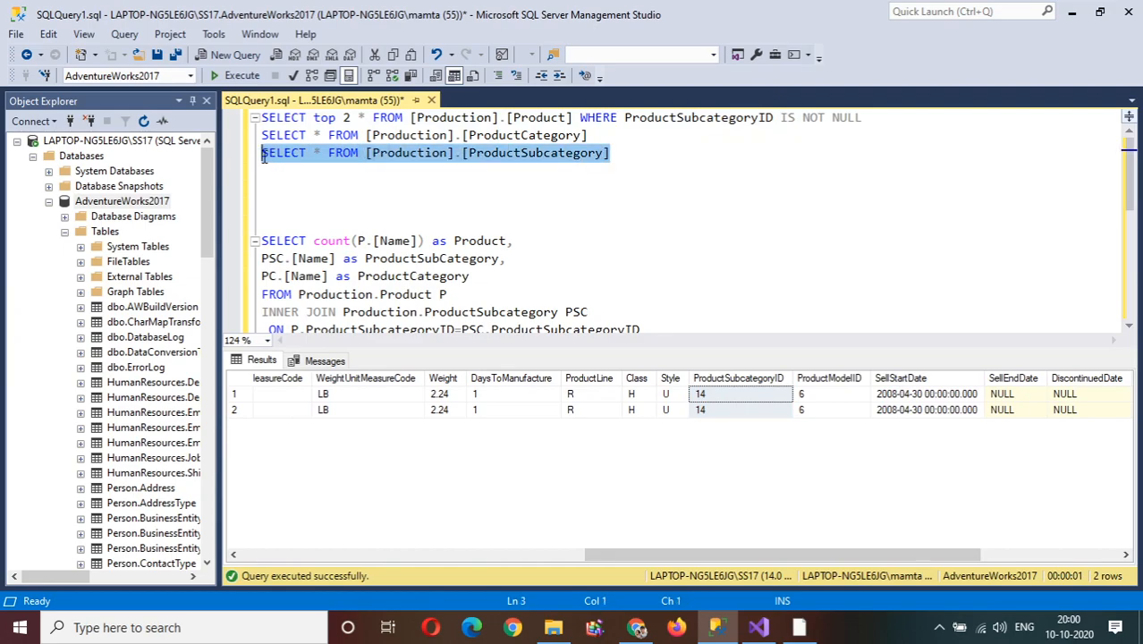
click(234, 77)
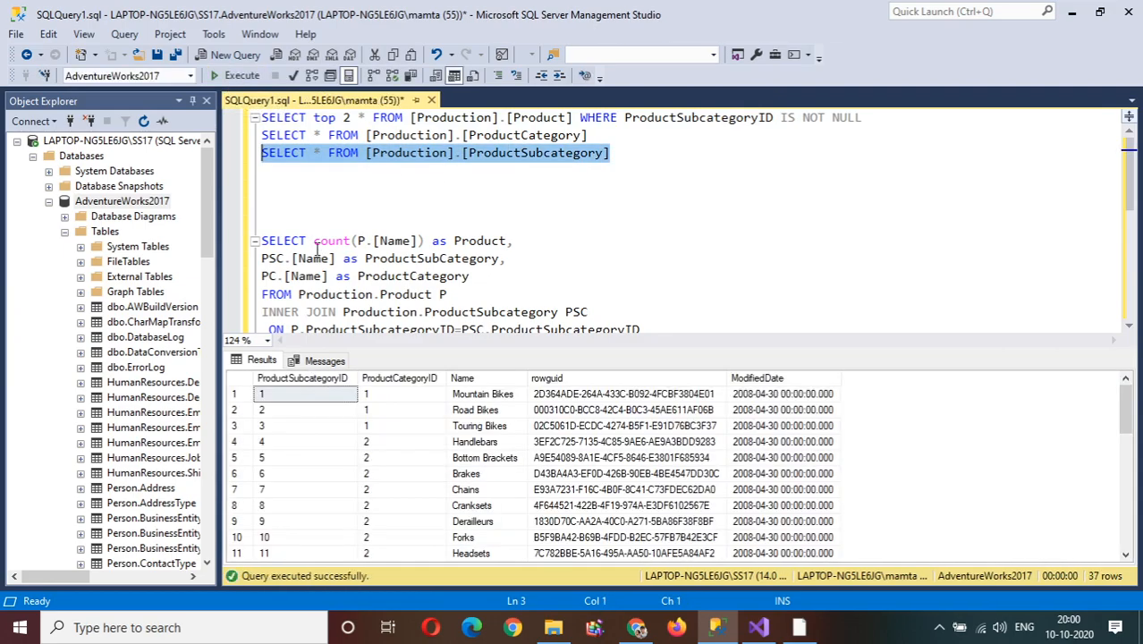
click(340, 427)
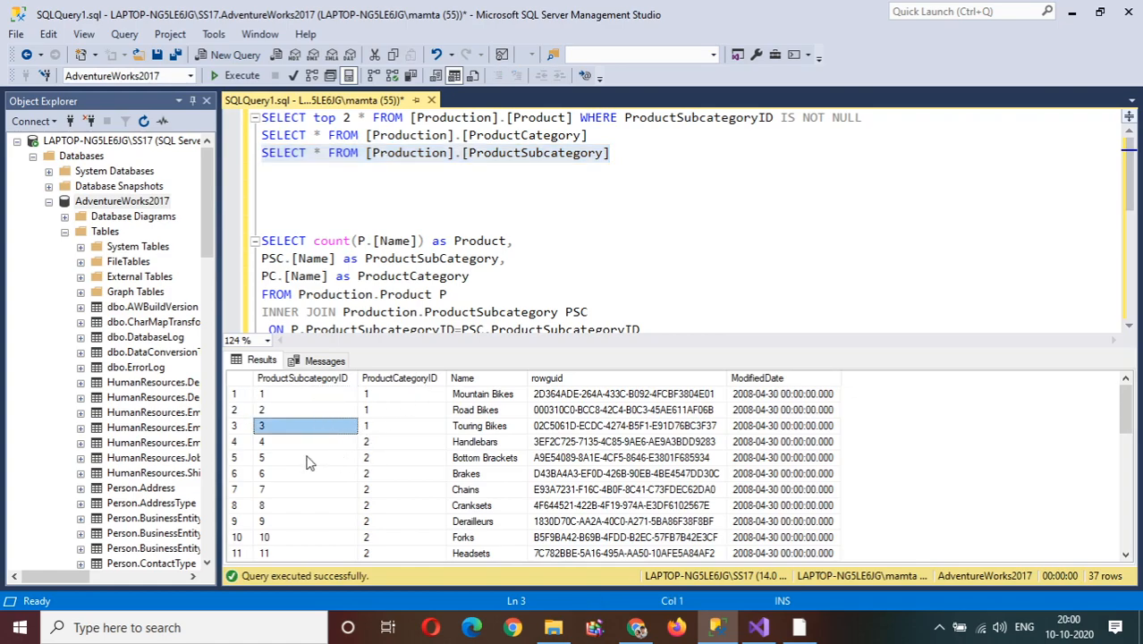
click(309, 462)
drag(1126, 555, 1126, 554)
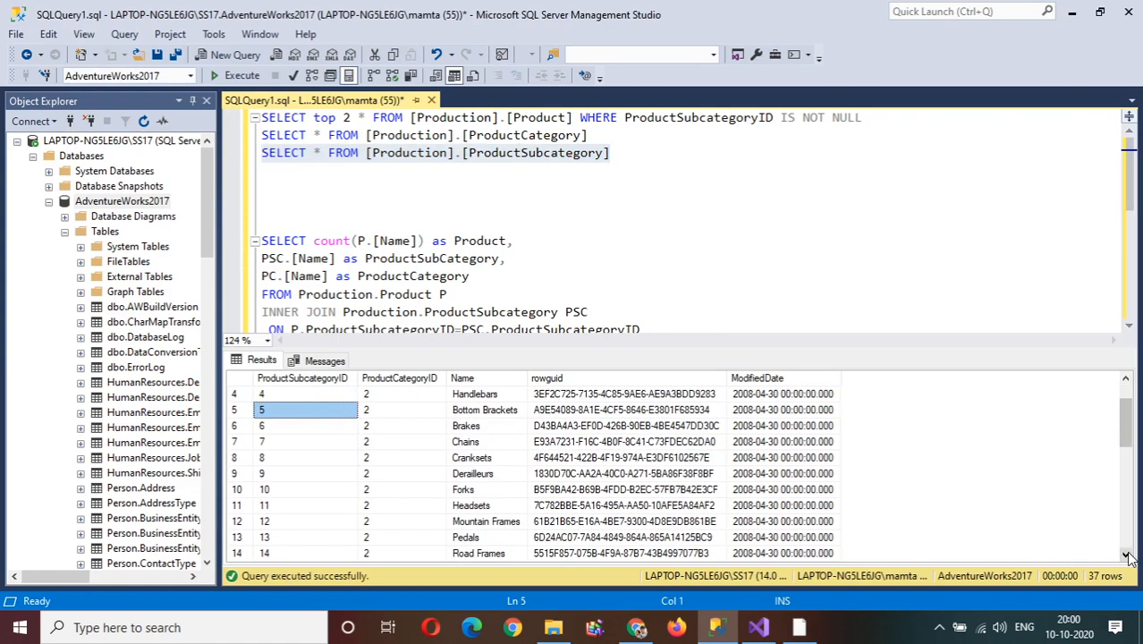
click(245, 554)
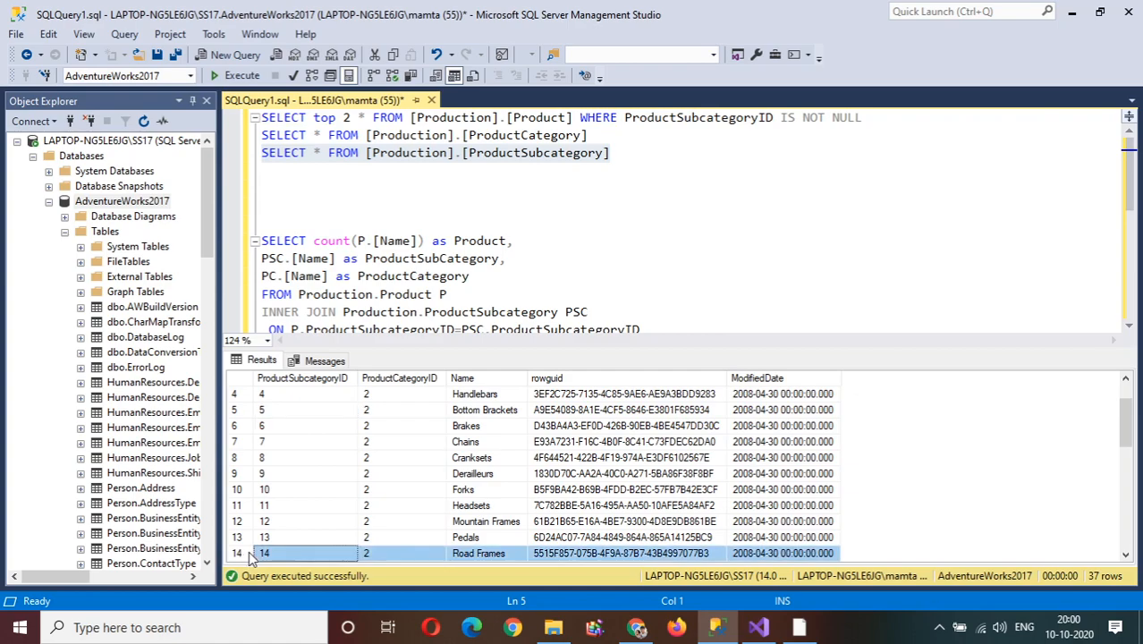
Examine the Name and ProductCategoryID values in the row for subcategory 14.
click(466, 556)
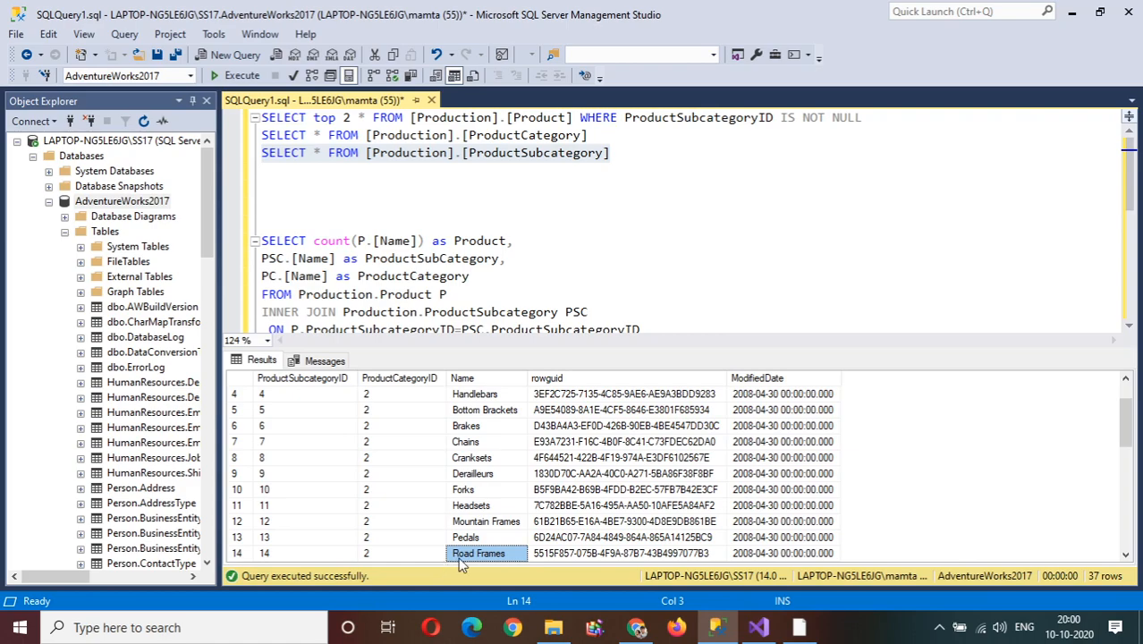
click(428, 557)
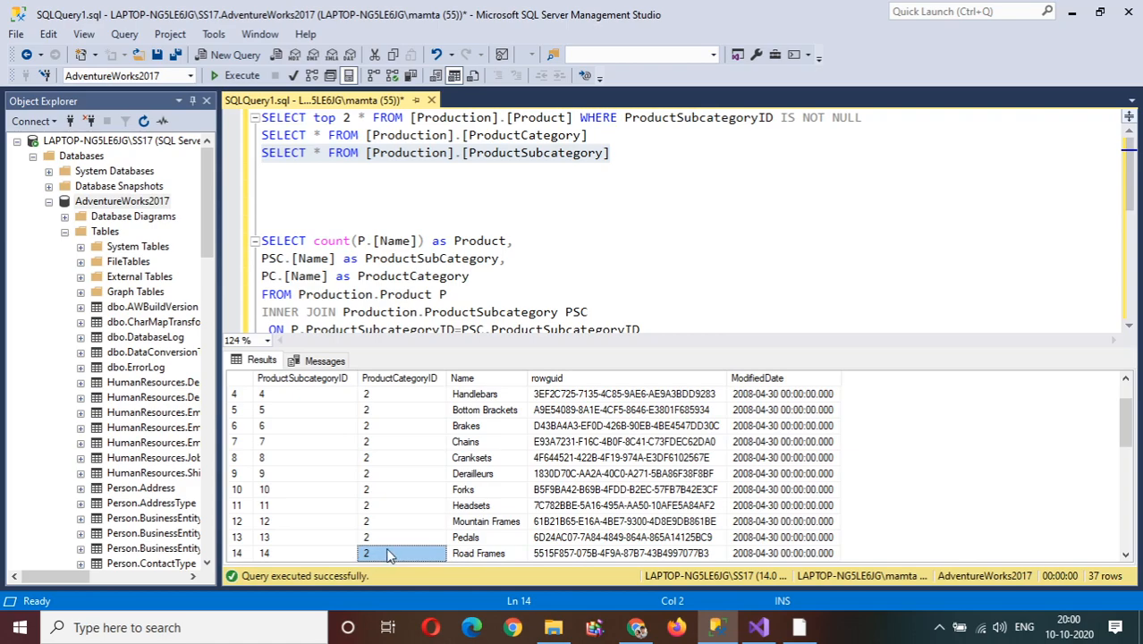
click(298, 551)
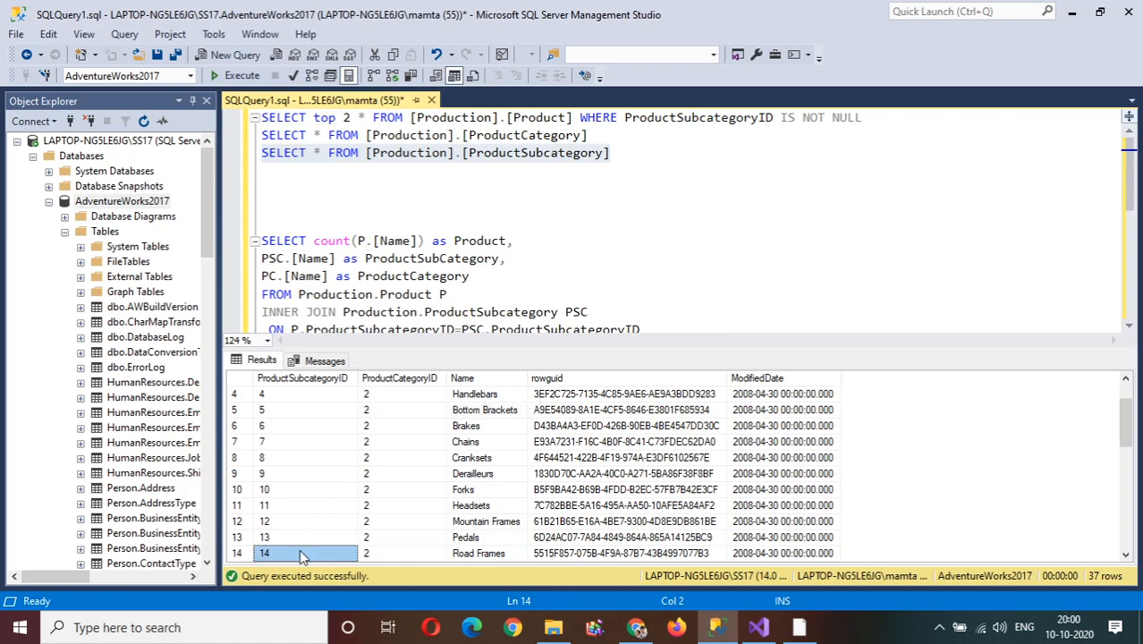
click(462, 555)
click(420, 555)
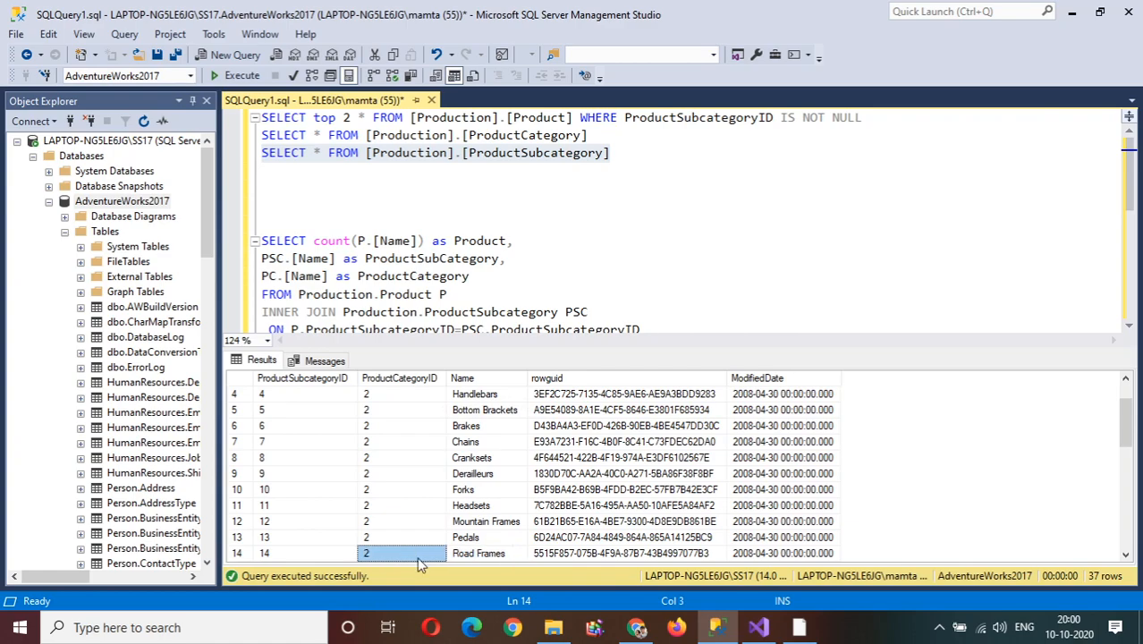
Run only the Production.ProductCategory query and look up the name of the row with ProductCategoryID 2.
click(577, 158)
drag(605, 137, 263, 141)
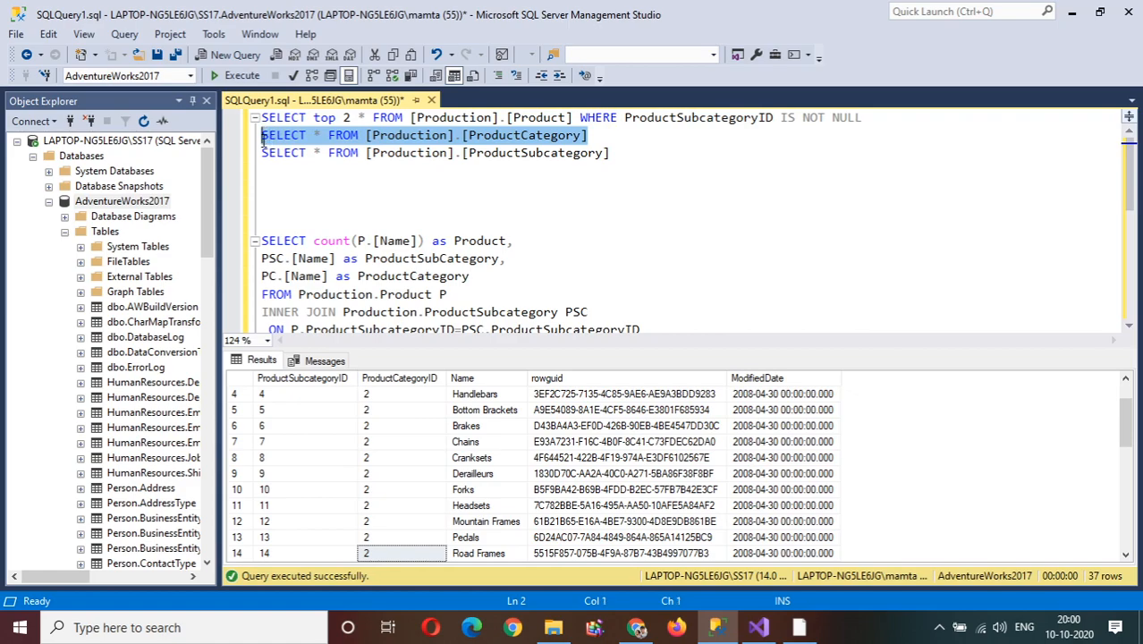
click(236, 75)
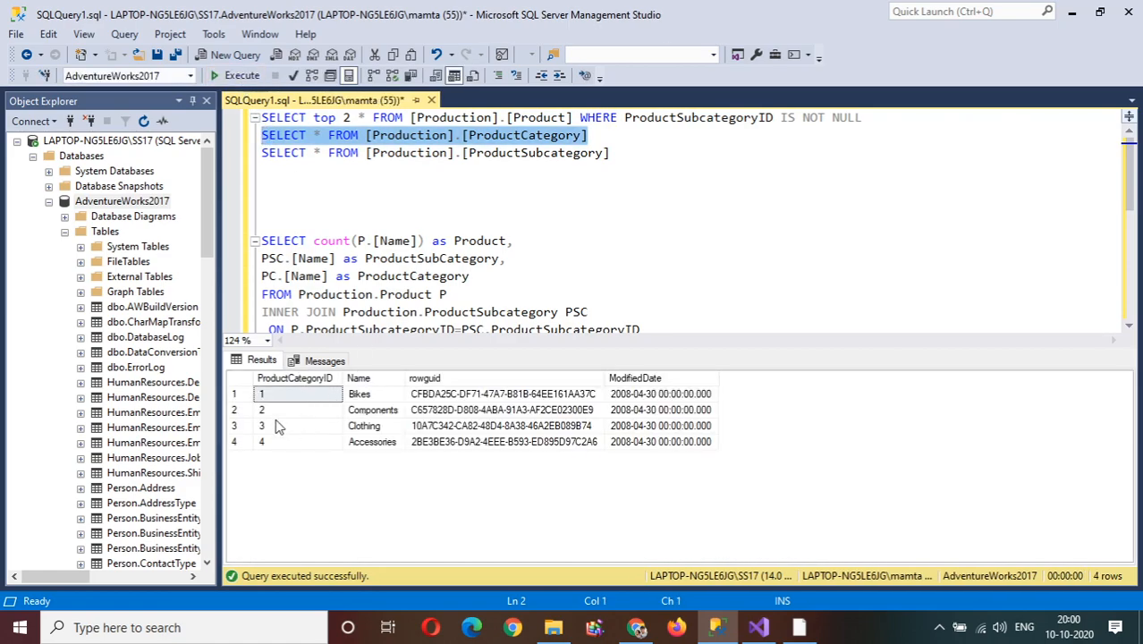
click(274, 412)
click(239, 413)
click(288, 413)
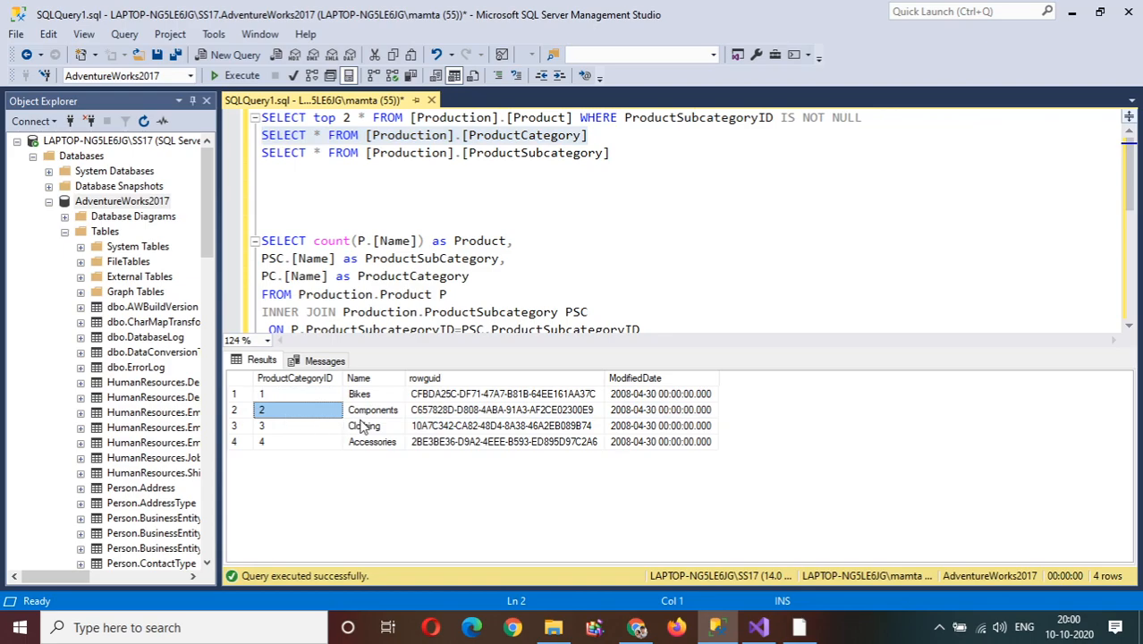
click(367, 413)
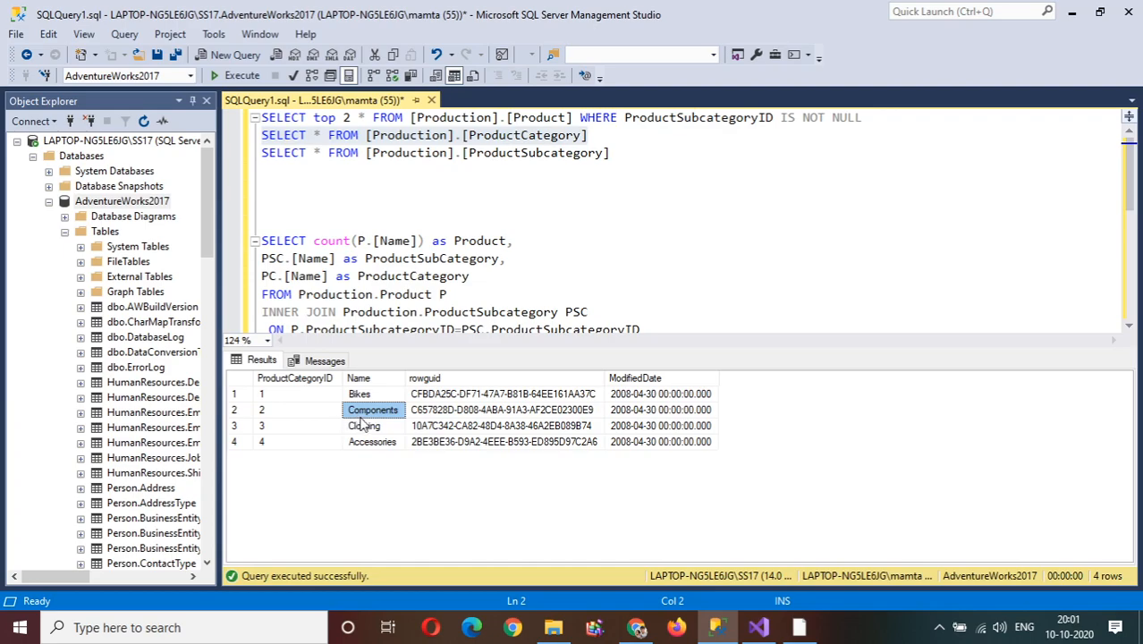
Hide the results pane and review the Product, ProductSubCategory and ProductCategory output columns of the join query.
click(520, 313)
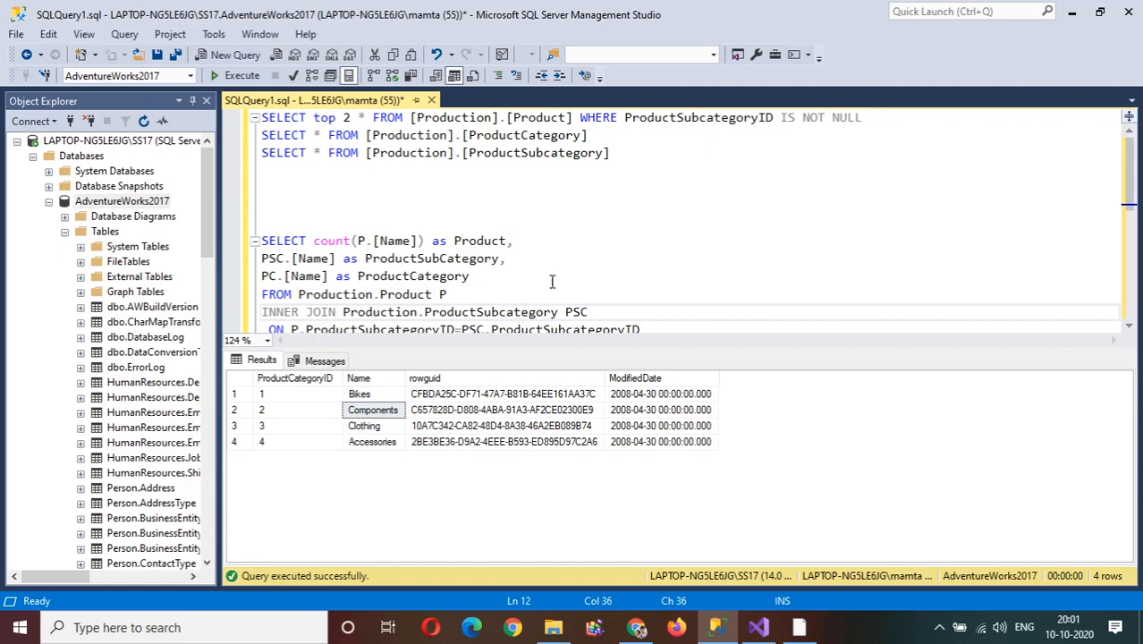
key(ctrl+r)
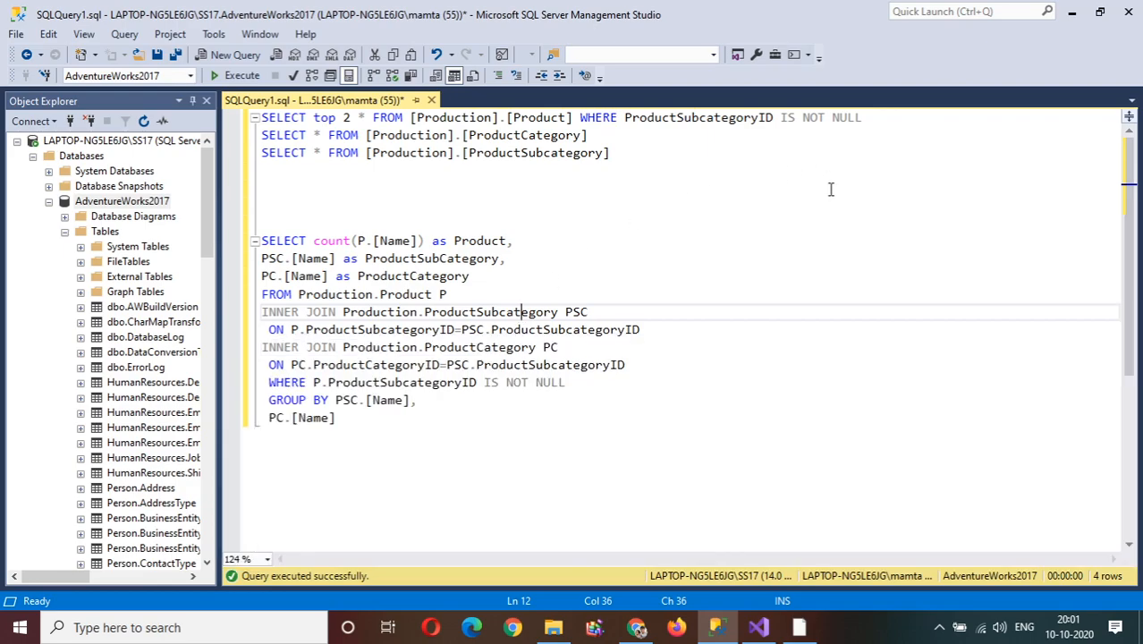
click(380, 240)
click(346, 239)
shift+click(481, 240)
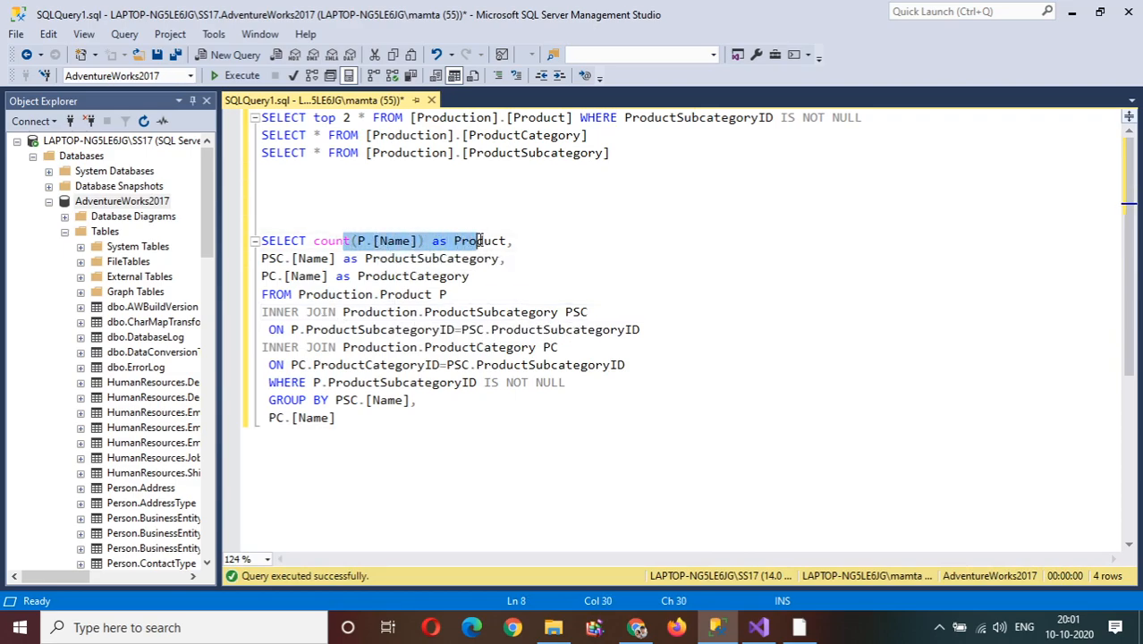
click(481, 240)
click(410, 261)
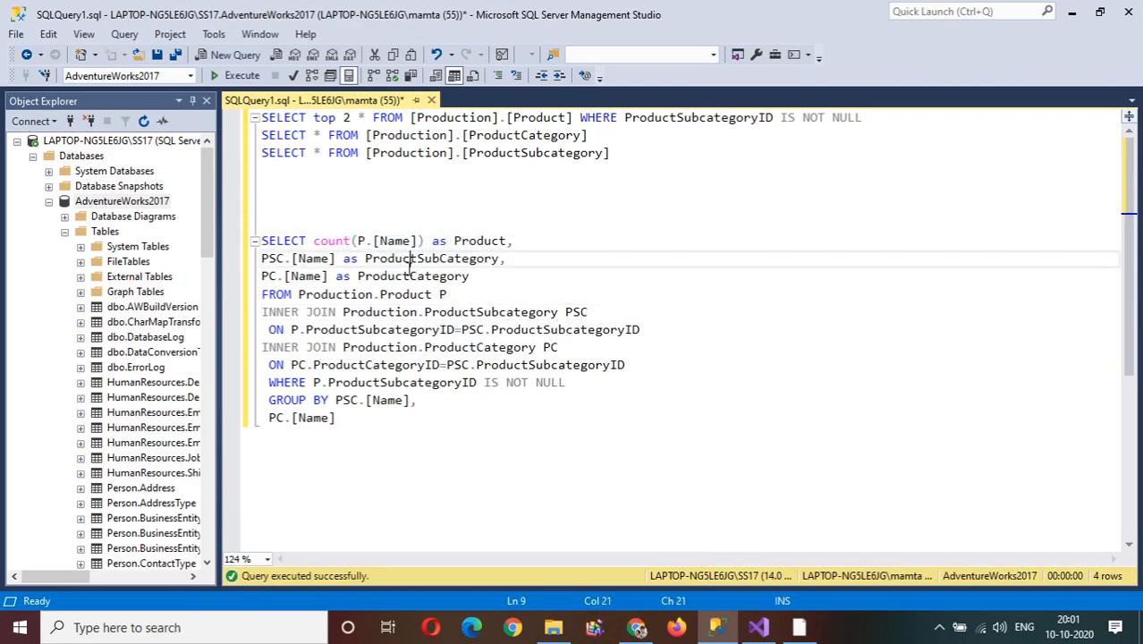
double_click(407, 277)
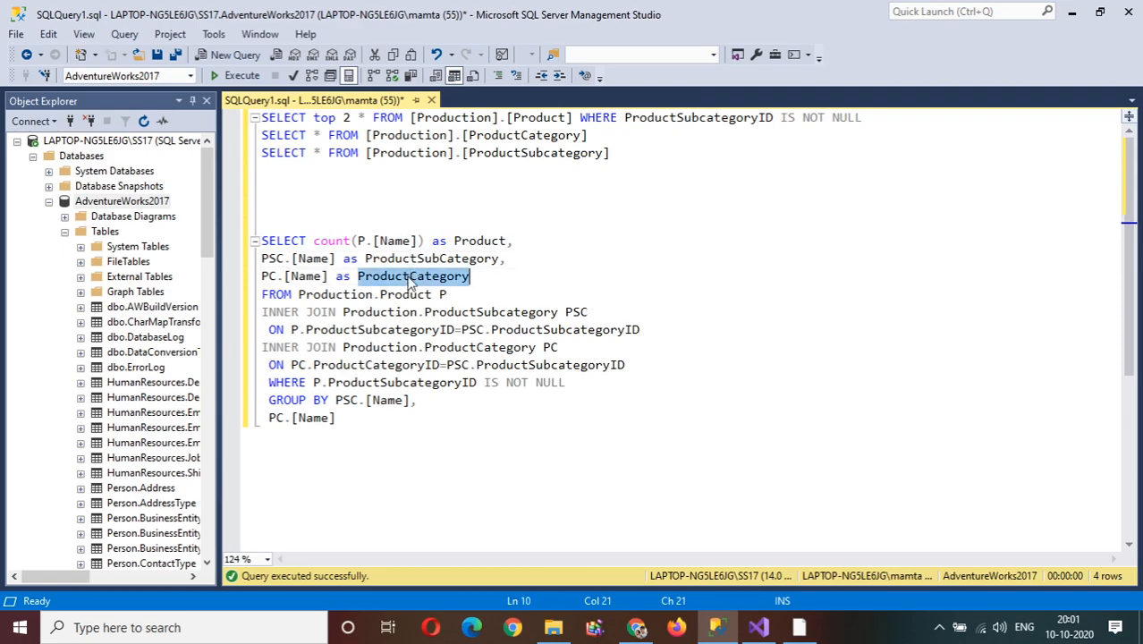
Highlight the whole grouped join query, then the product [Name] column inside its count function.
click(328, 241)
click(263, 240)
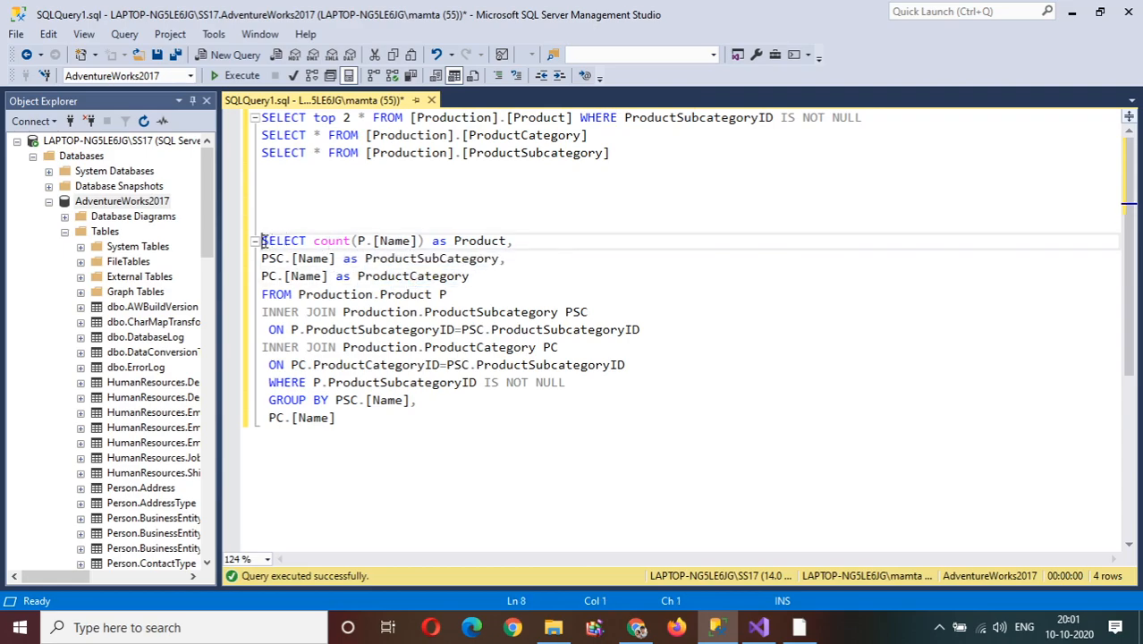
click(345, 418)
drag(345, 418, 286, 294)
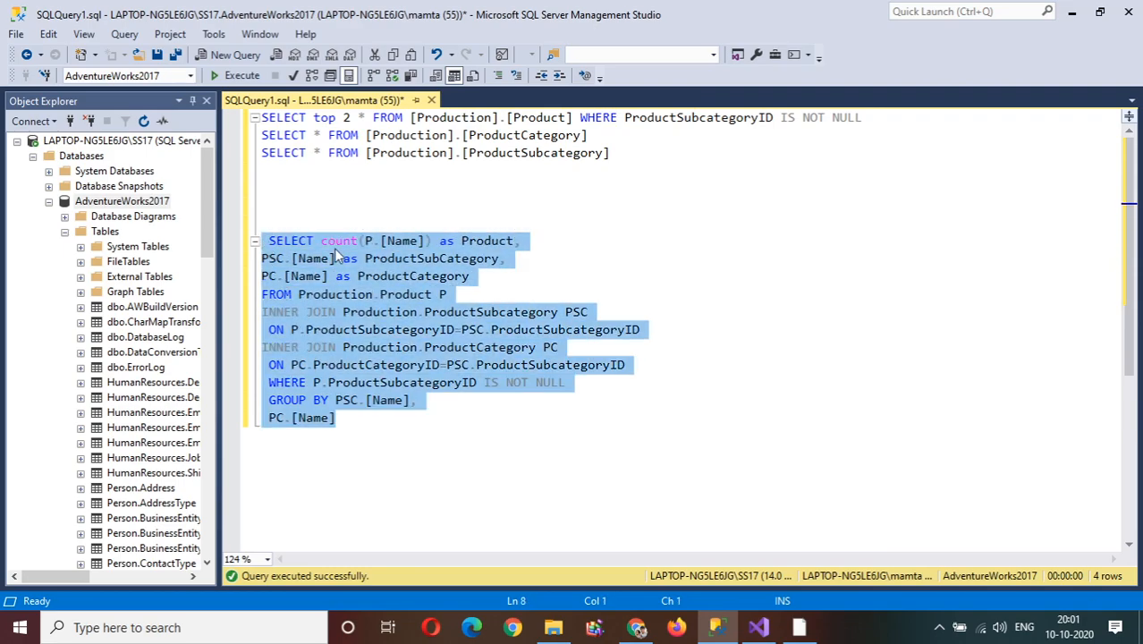
click(395, 239)
double_click(400, 240)
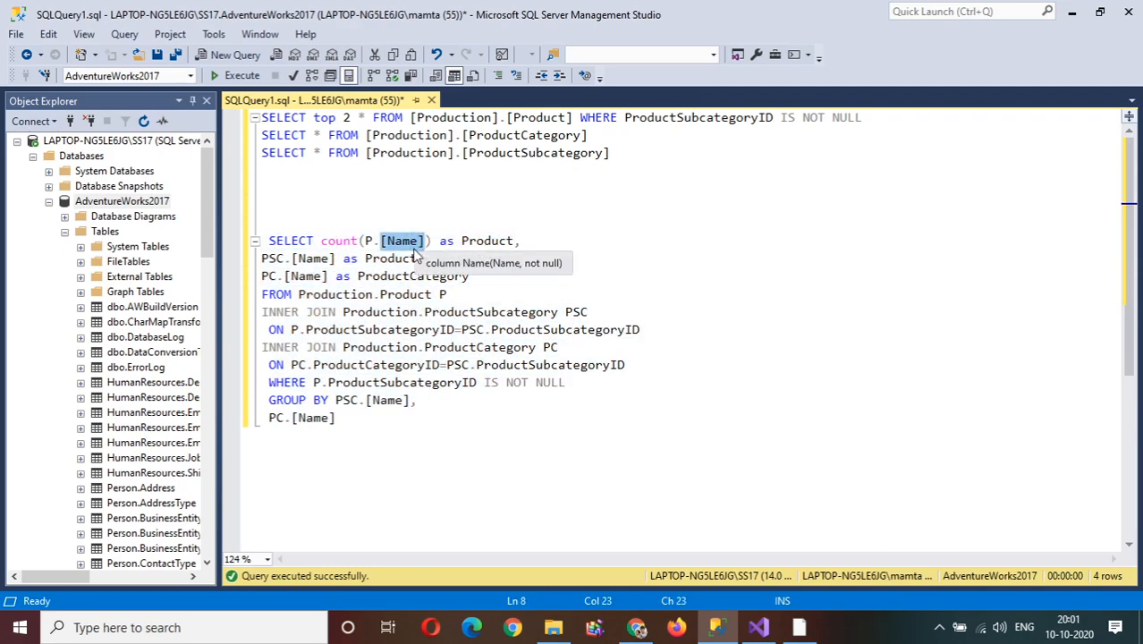
Highlight the Product, ProductSubCategory and ProductCategory output aliases in the grouped join query's SELECT list.
double_click(483, 240)
double_click(378, 261)
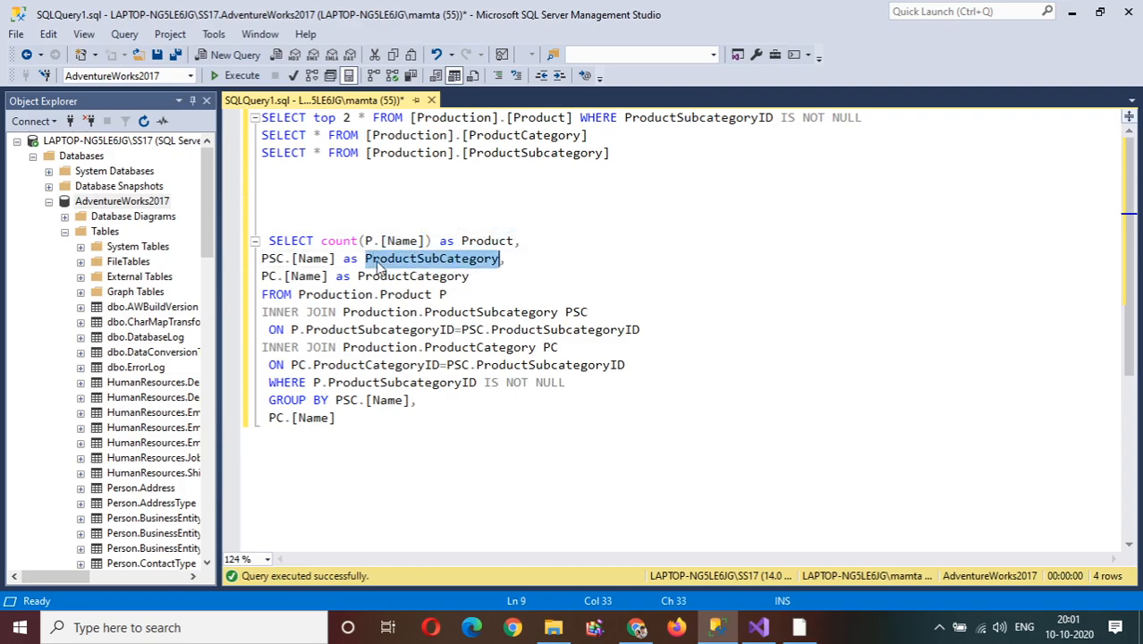
click(332, 293)
double_click(431, 261)
double_click(426, 276)
click(375, 296)
Highlight the Product, ProductSubcategory and ProductCategory tables in the FROM and INNER JOIN clauses.
double_click(398, 295)
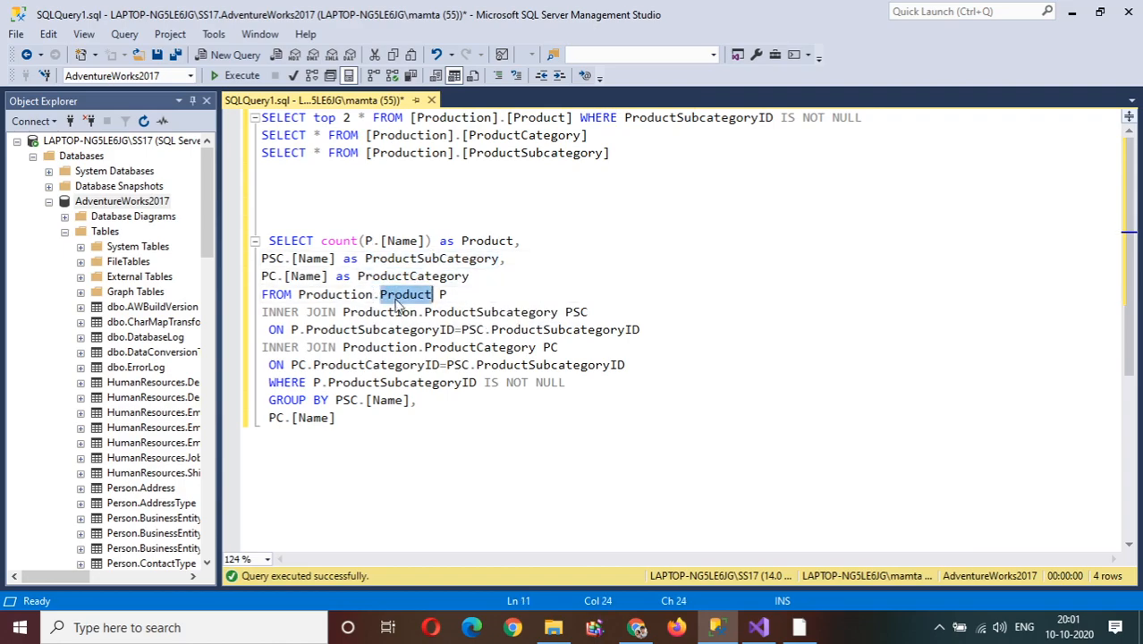
drag(315, 293, 426, 296)
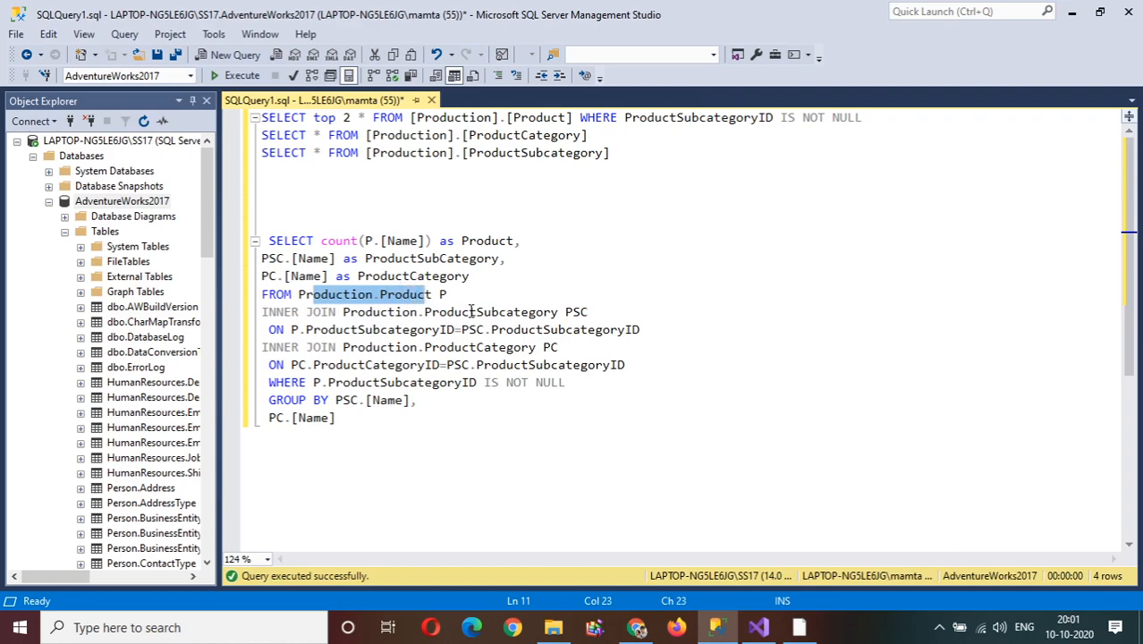
double_click(402, 313)
drag(424, 313, 555, 311)
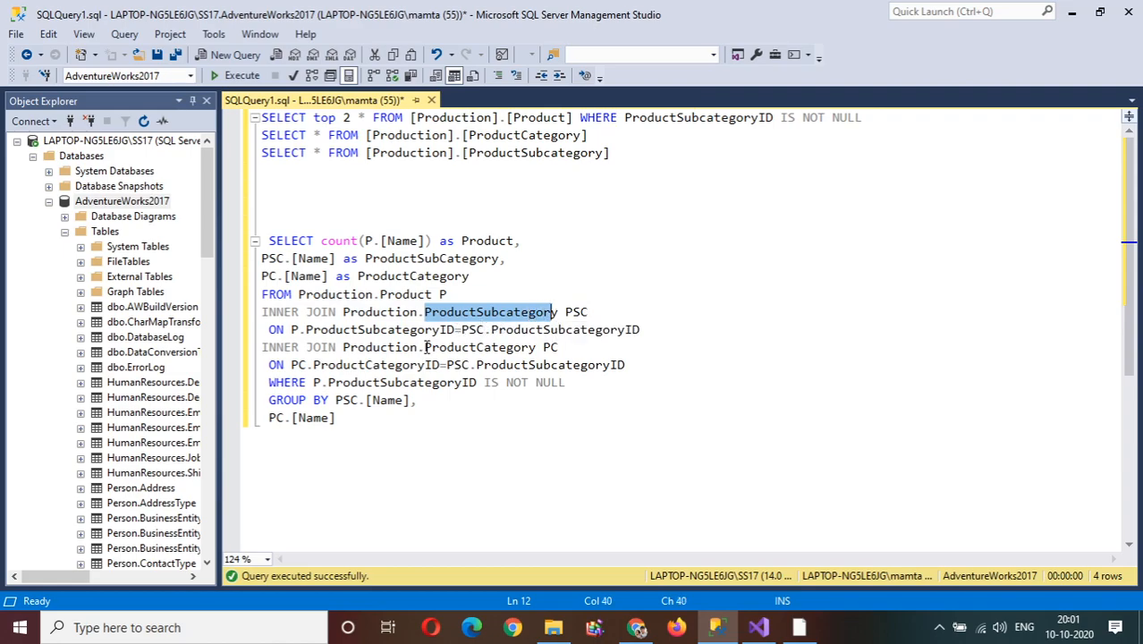
double_click(460, 346)
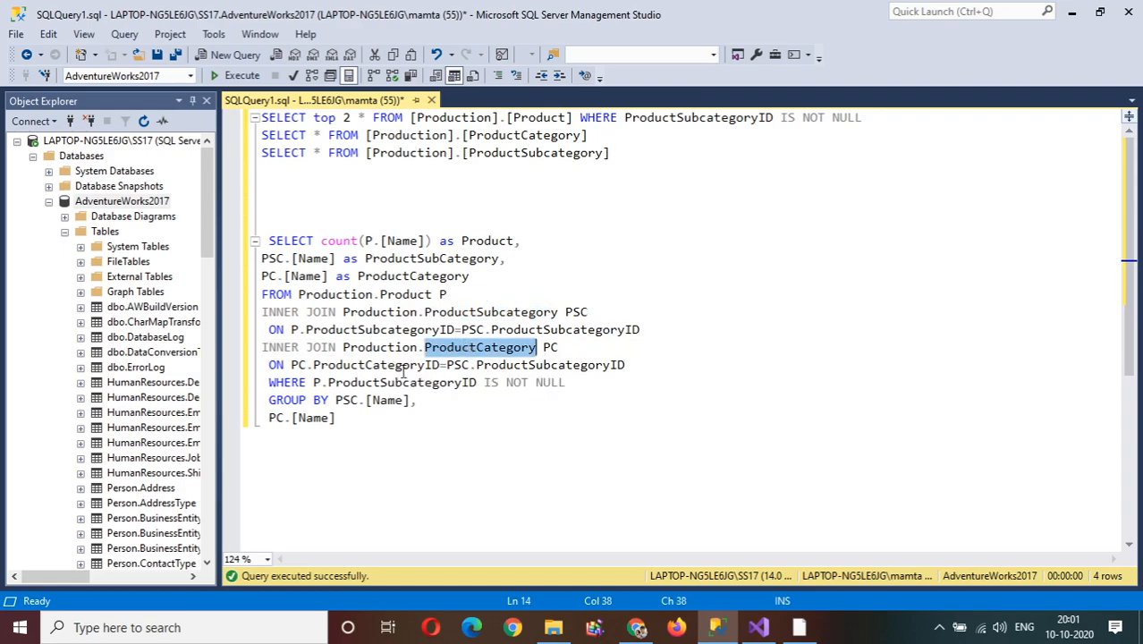
Review the ProductCategory join condition and the ProductSubcategoryID IS NOT NULL filter, and select the whole grouped join query.
drag(342, 365, 637, 364)
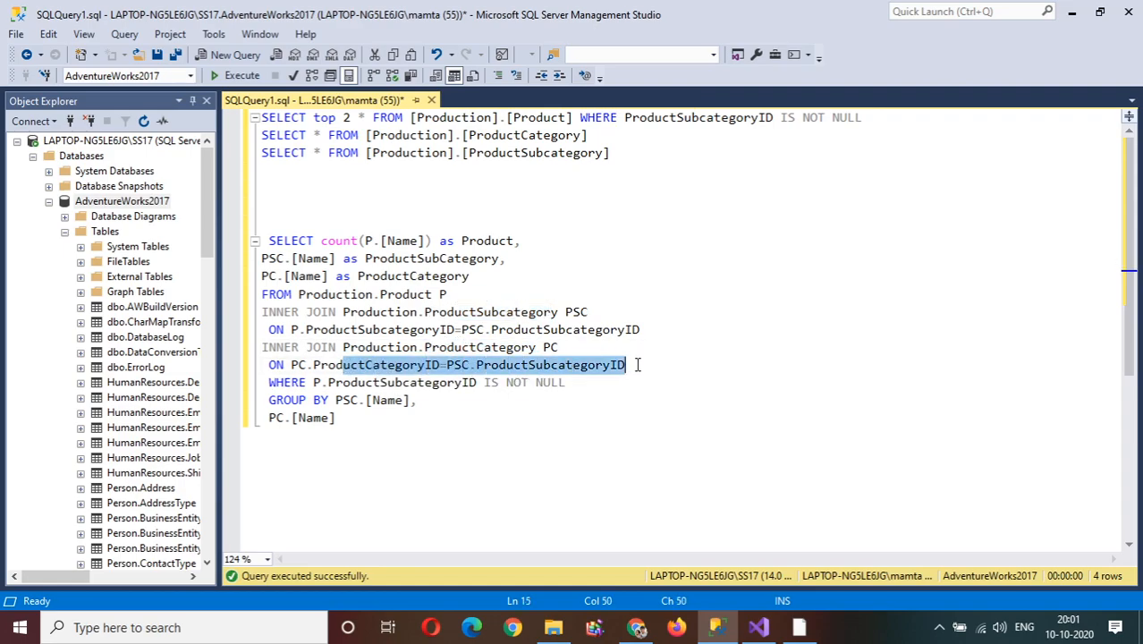
drag(329, 385, 587, 391)
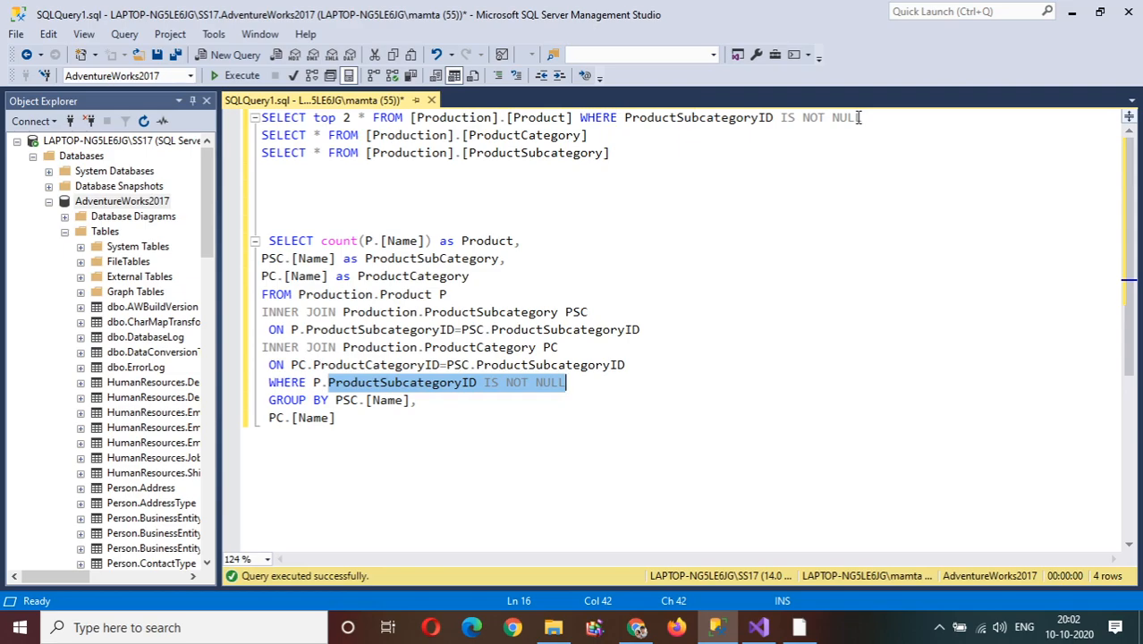
drag(370, 442, 264, 241)
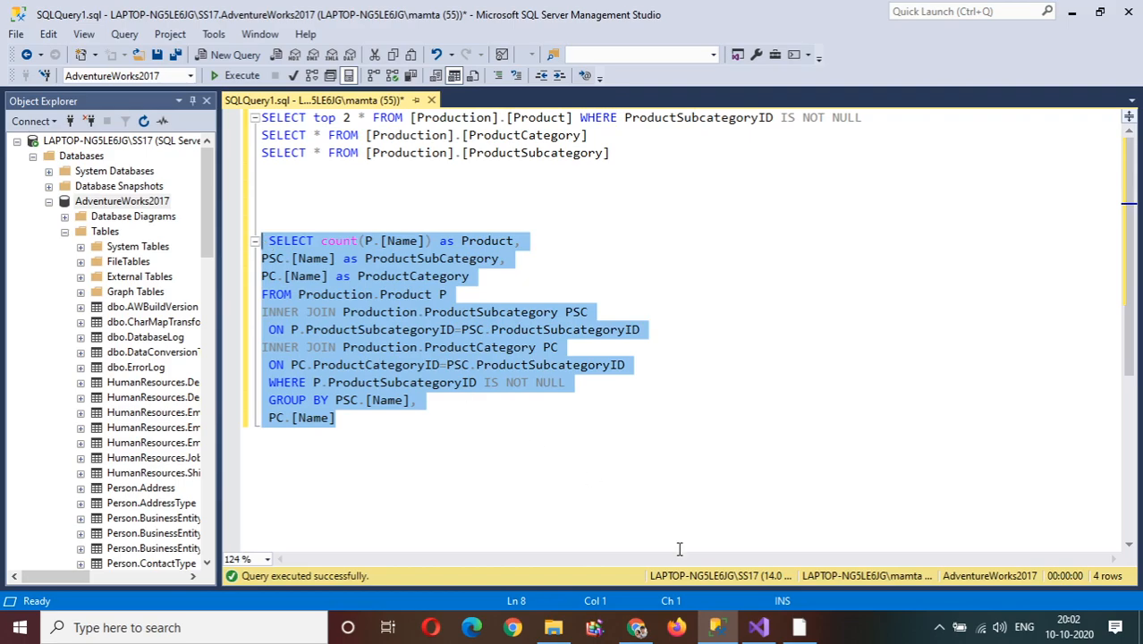
Switch to Visual Studio and add a new empty report named LineChart.rdl to the Learn_SSRS project's Reports folder.
mouse_move(760, 635)
click(736, 544)
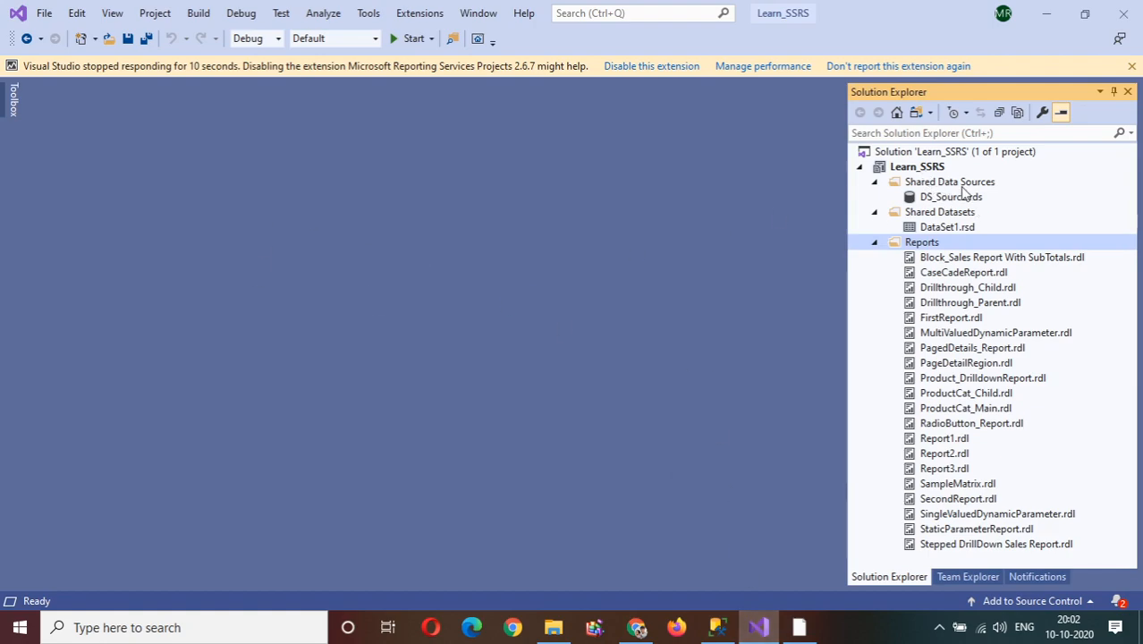
right_click(916, 246)
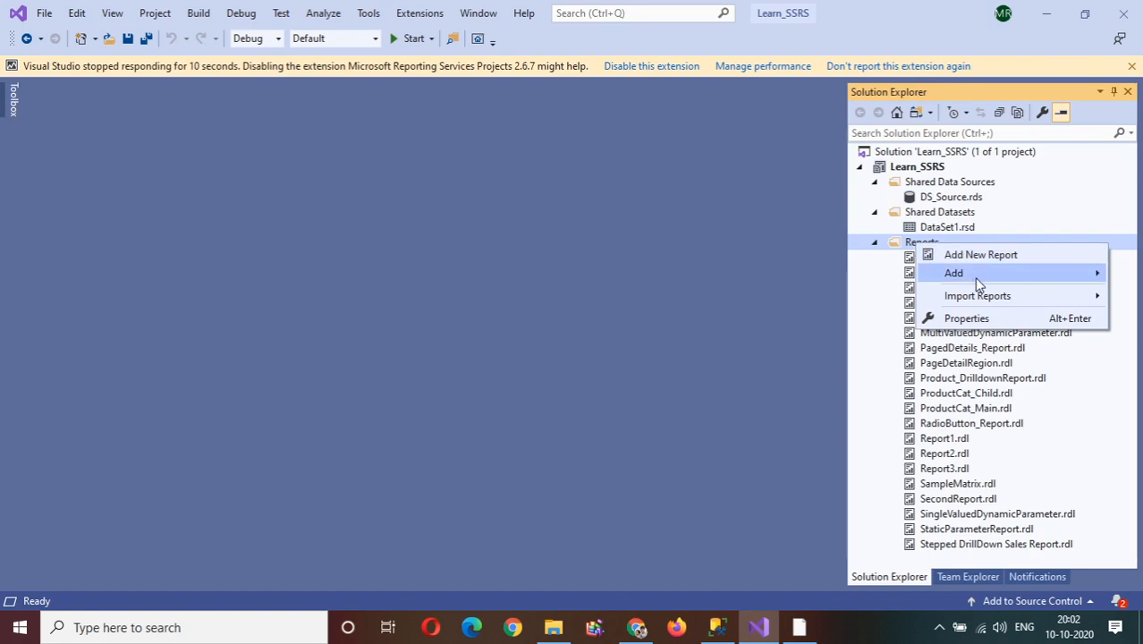
mouse_move(977, 285)
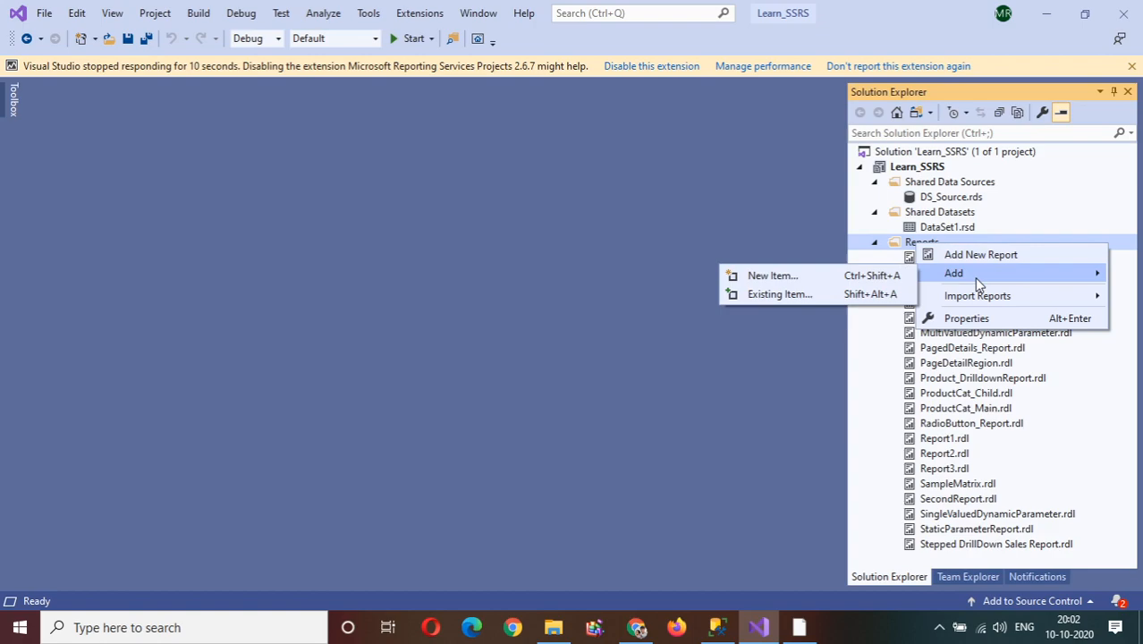
click(861, 281)
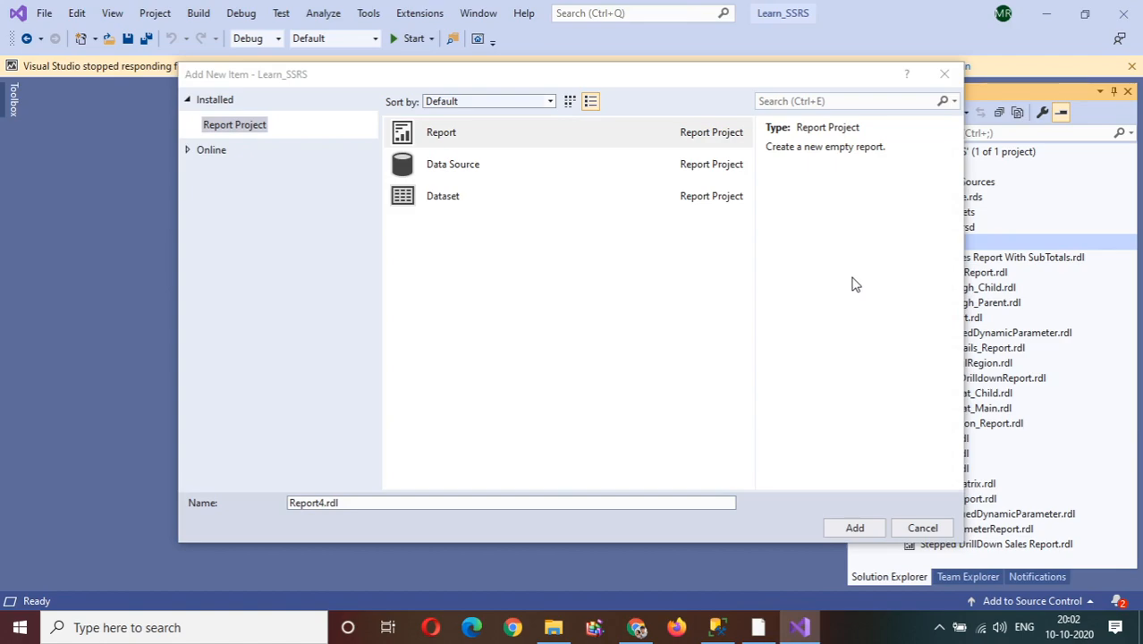
click(472, 135)
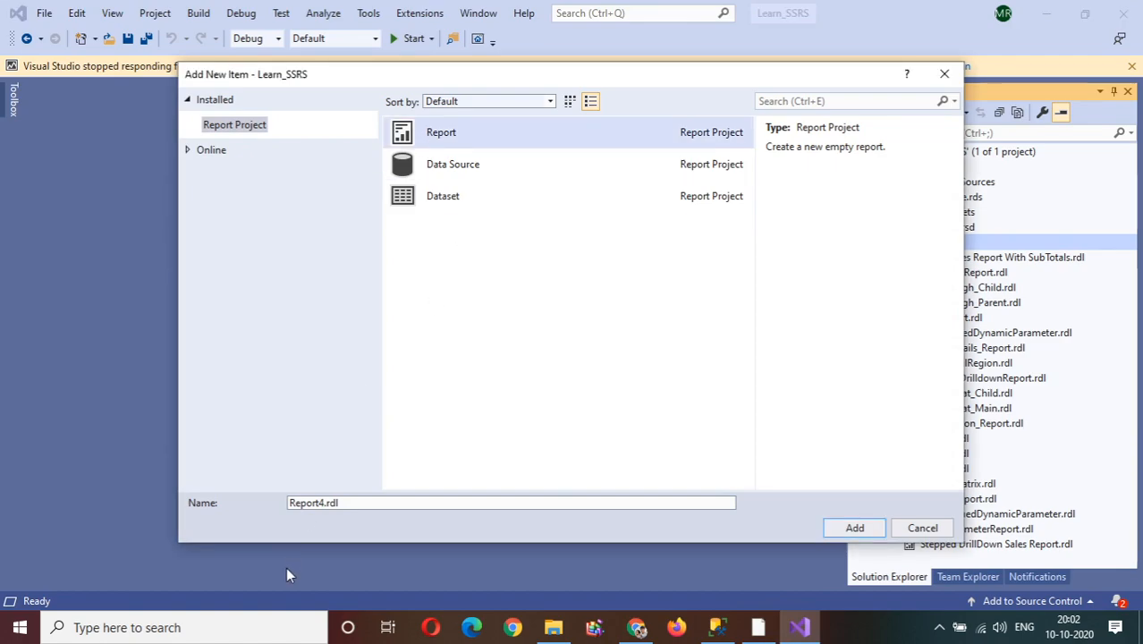
drag(325, 502, 317, 503)
text(LineChart)
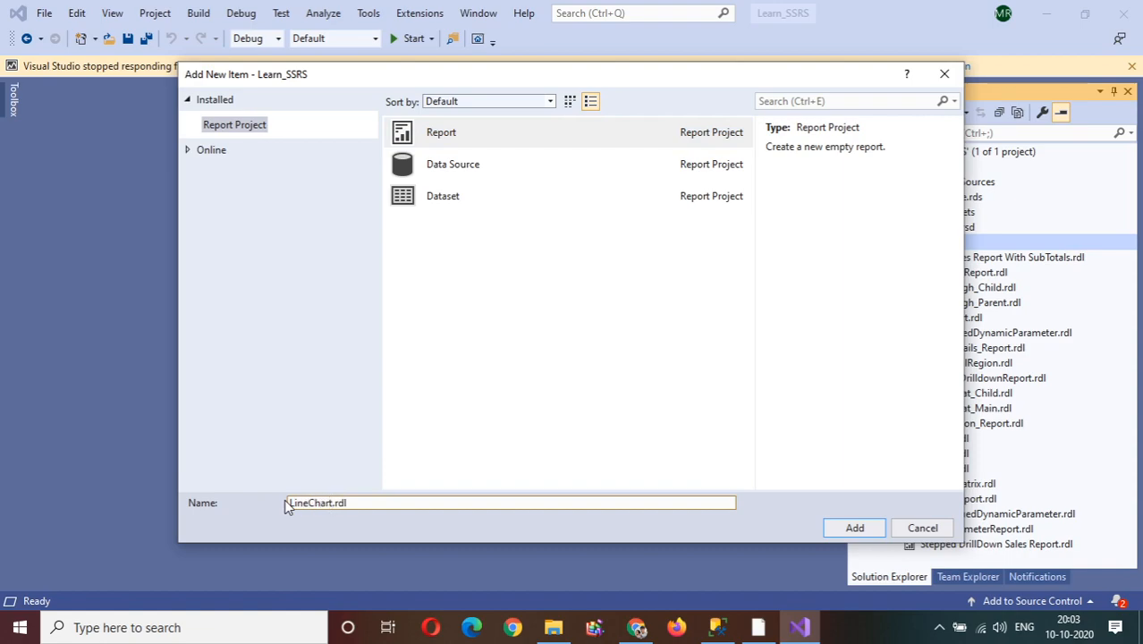
click(859, 530)
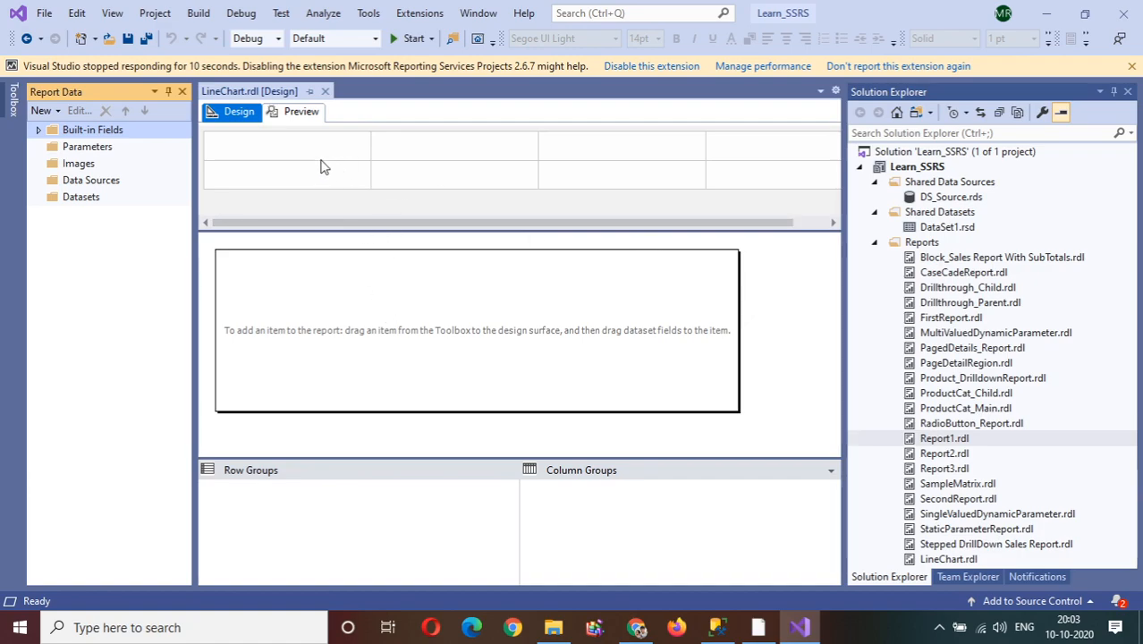
Start a new data source for the LineChart report and name it DS_DataSource.
right_click(114, 185)
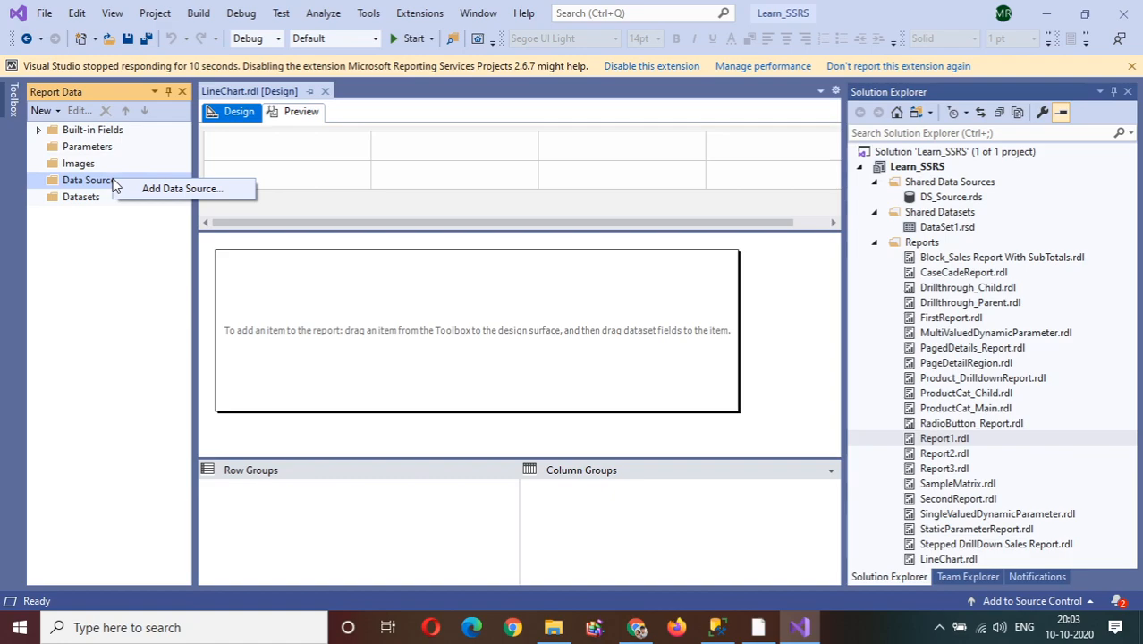
click(175, 190)
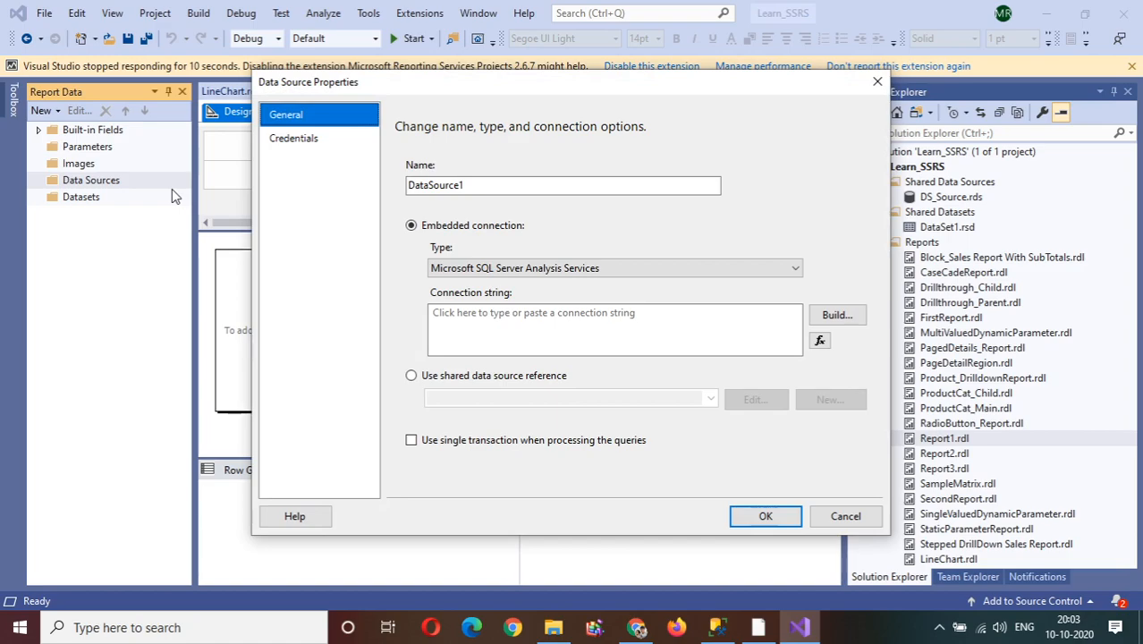
click(475, 184)
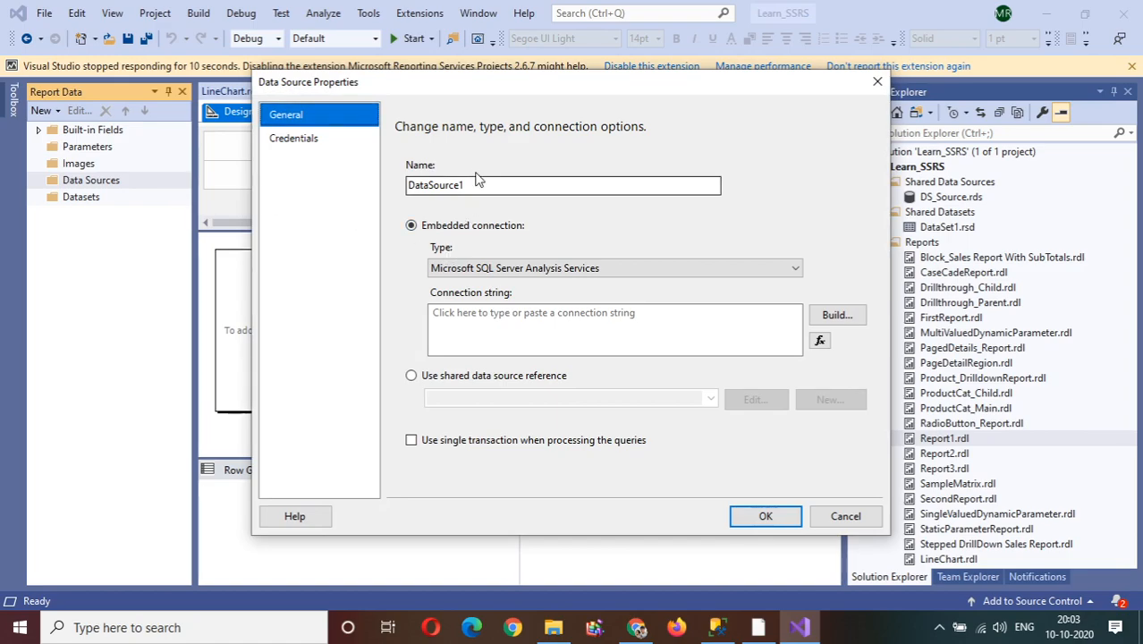
double_click(476, 181)
click(503, 183)
drag(503, 183, 412, 189)
text(DS)
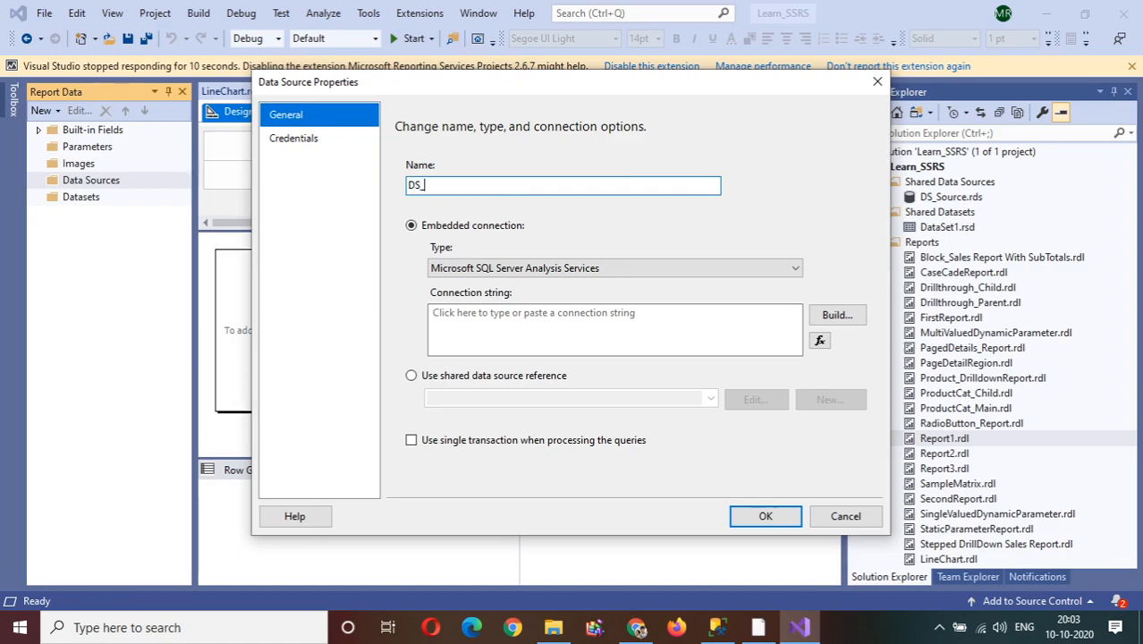
text(_DataSource)
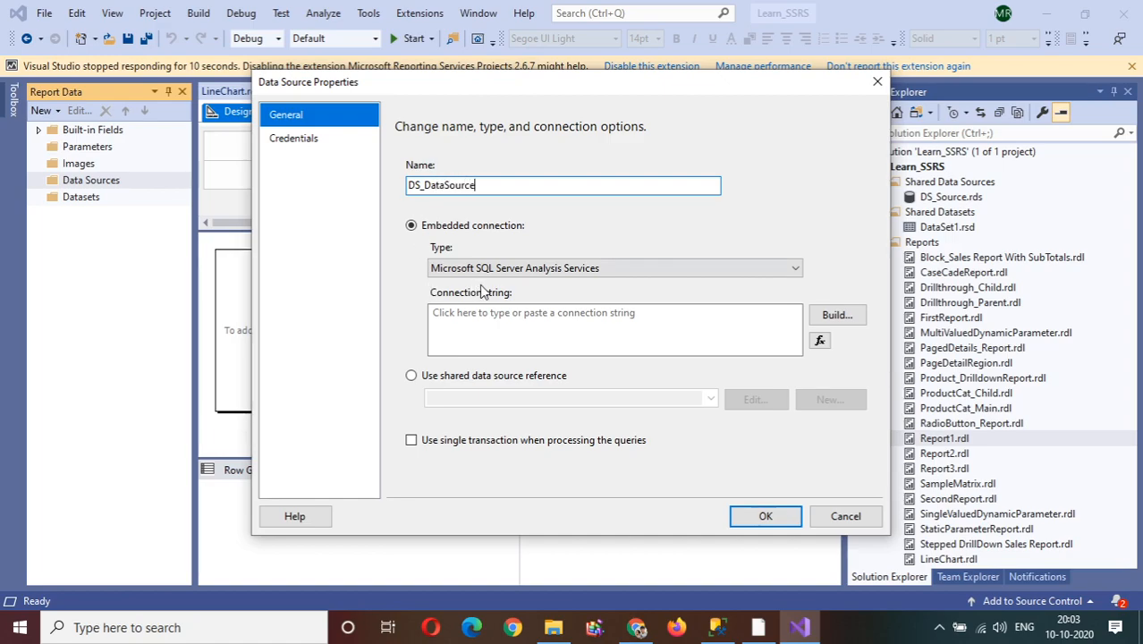
Set the embedded connection type to Microsoft SQL Server and open the connection string builder at its server name.
click(501, 269)
click(415, 255)
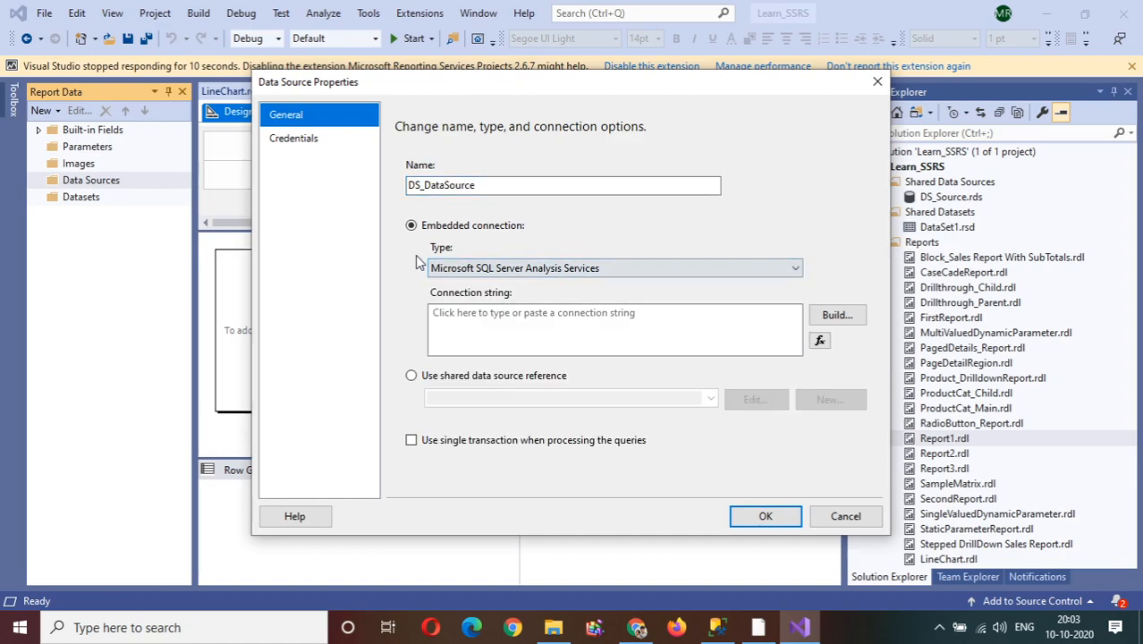
click(490, 269)
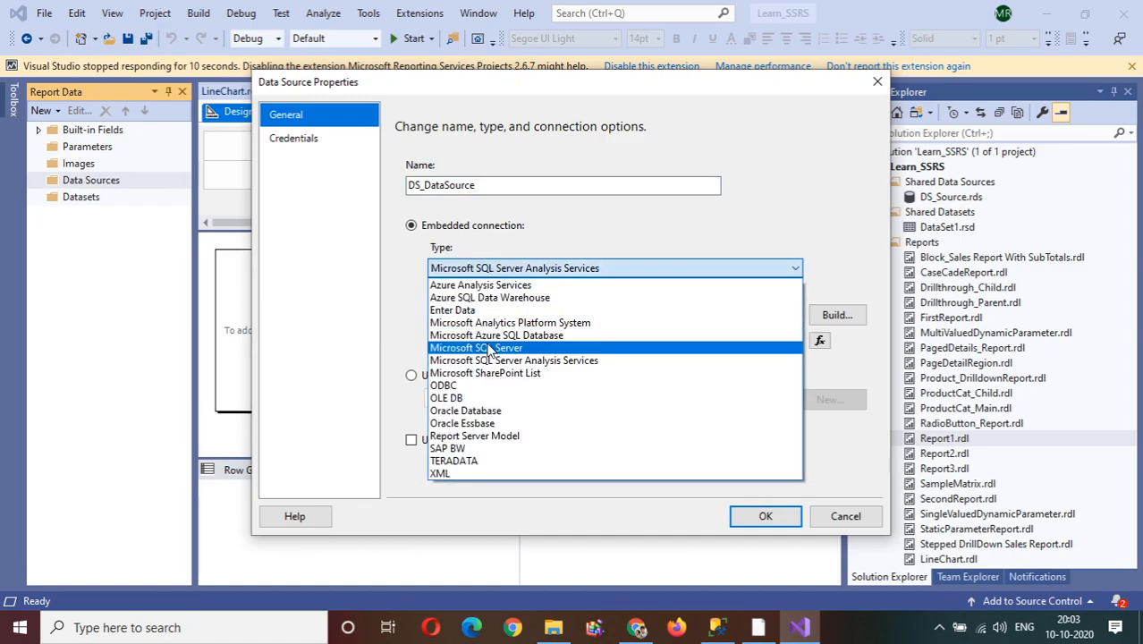
click(490, 347)
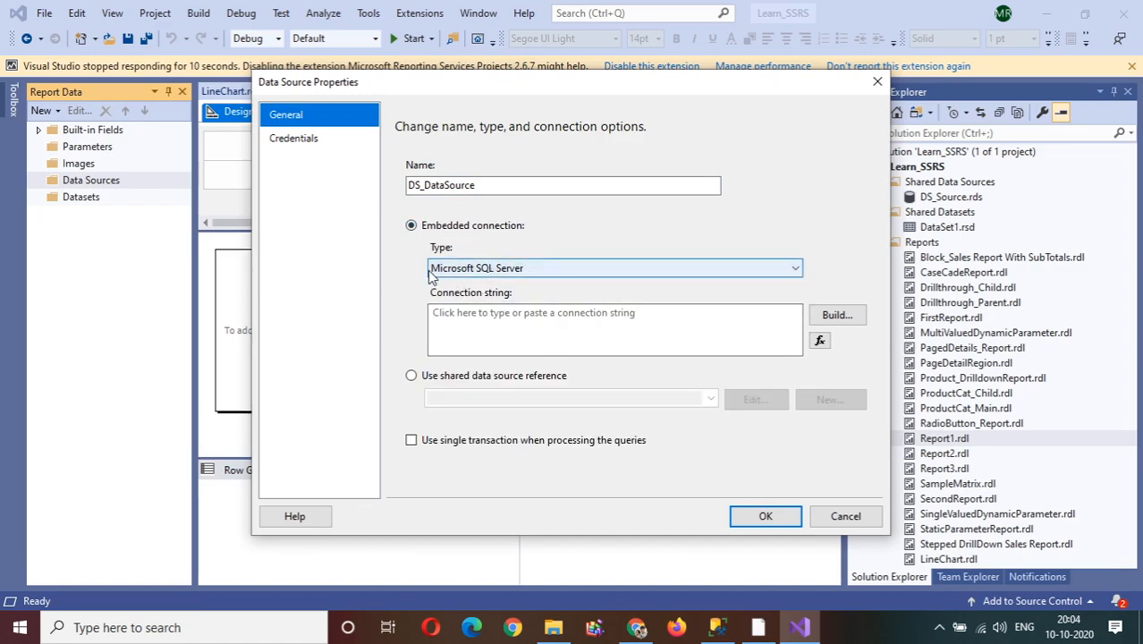
click(455, 333)
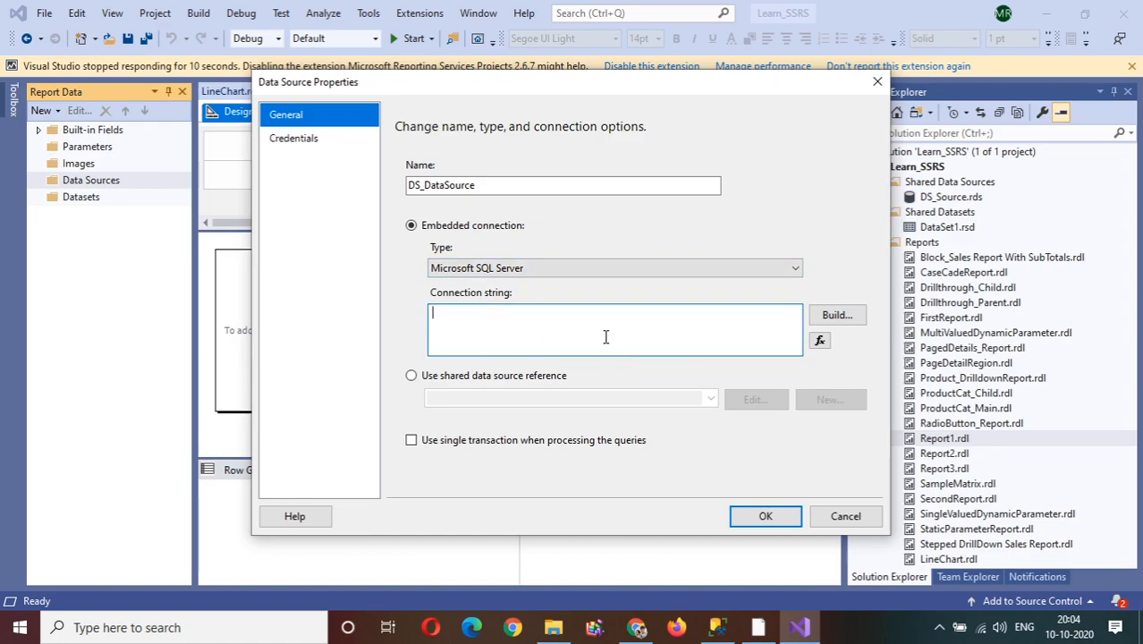
click(833, 314)
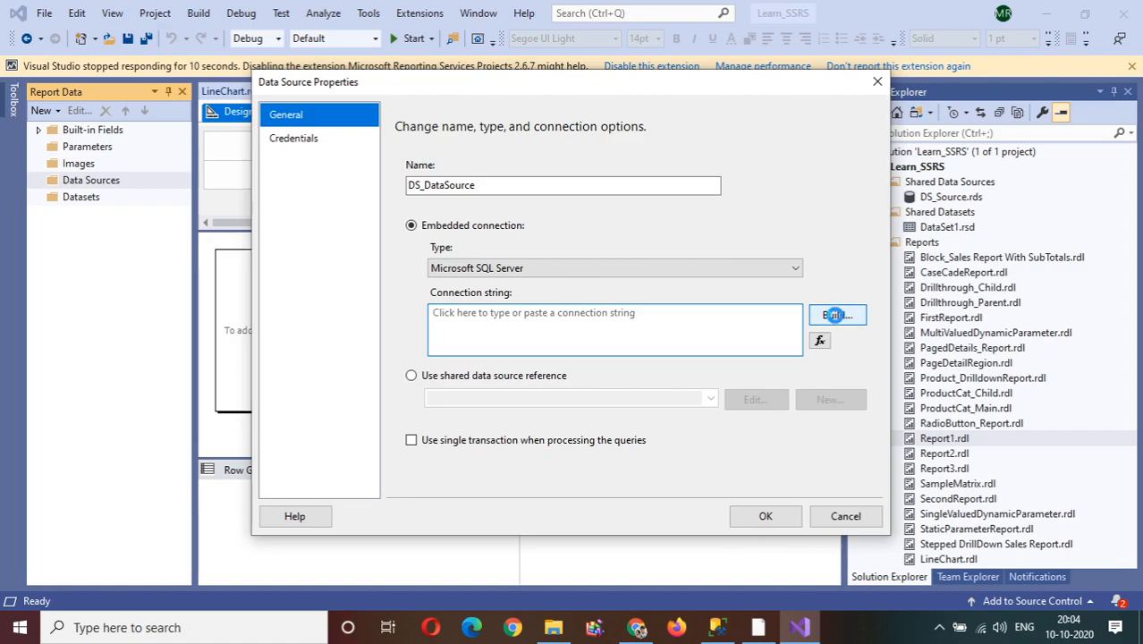
click(836, 316)
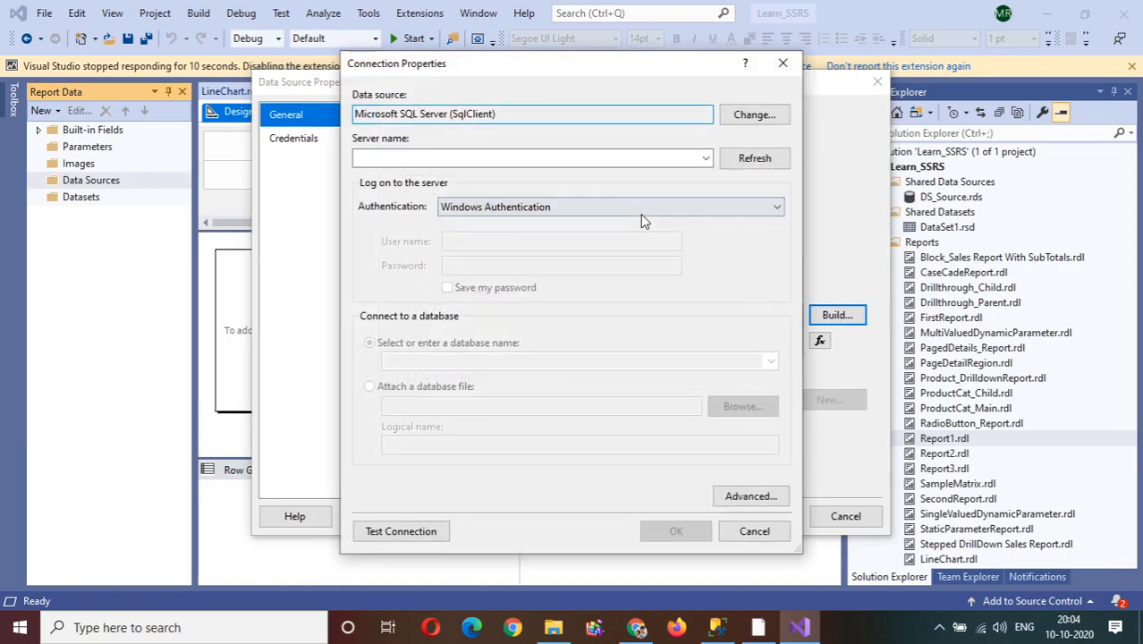
click(556, 159)
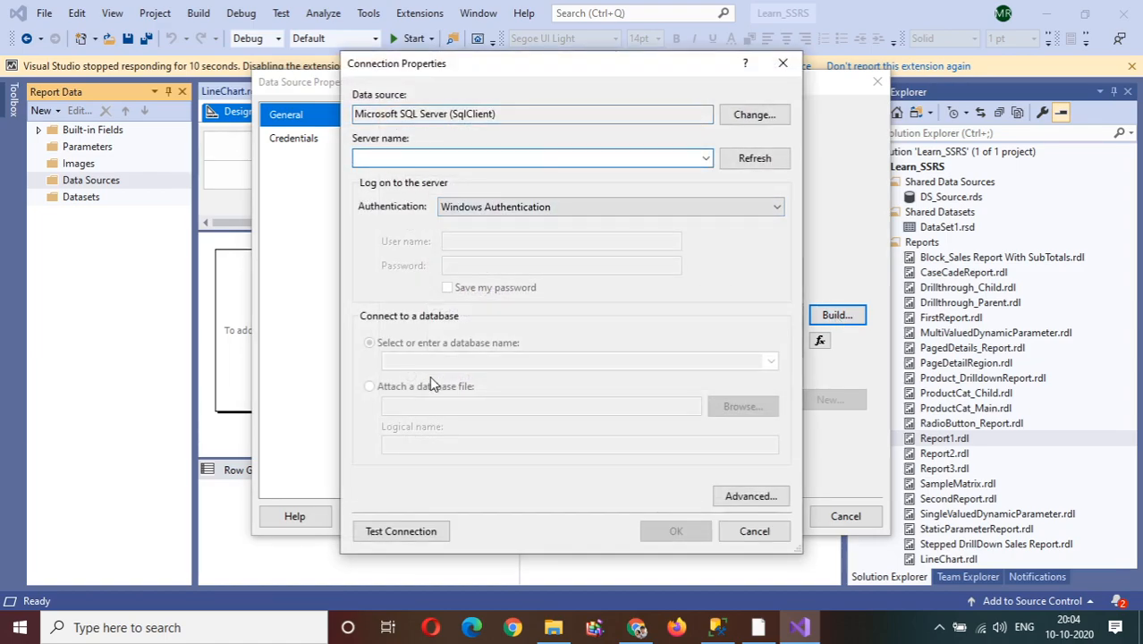
Switch to SQL Server Management Studio, copy the server name from the Database Engine connection dialog and close the dialog without connecting.
click(718, 627)
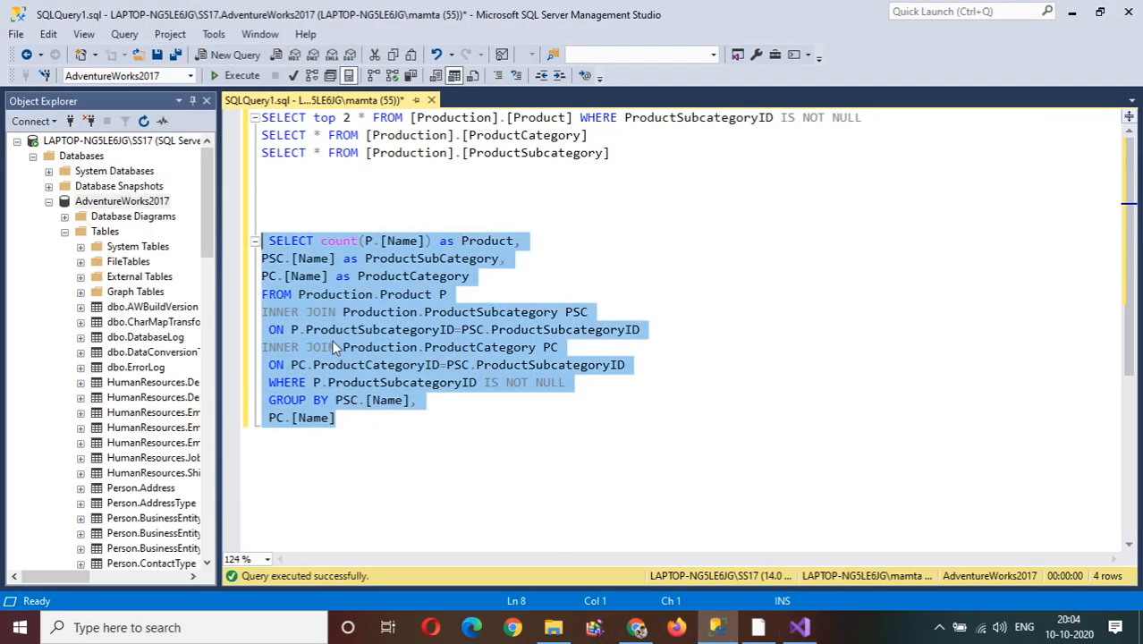
click(27, 130)
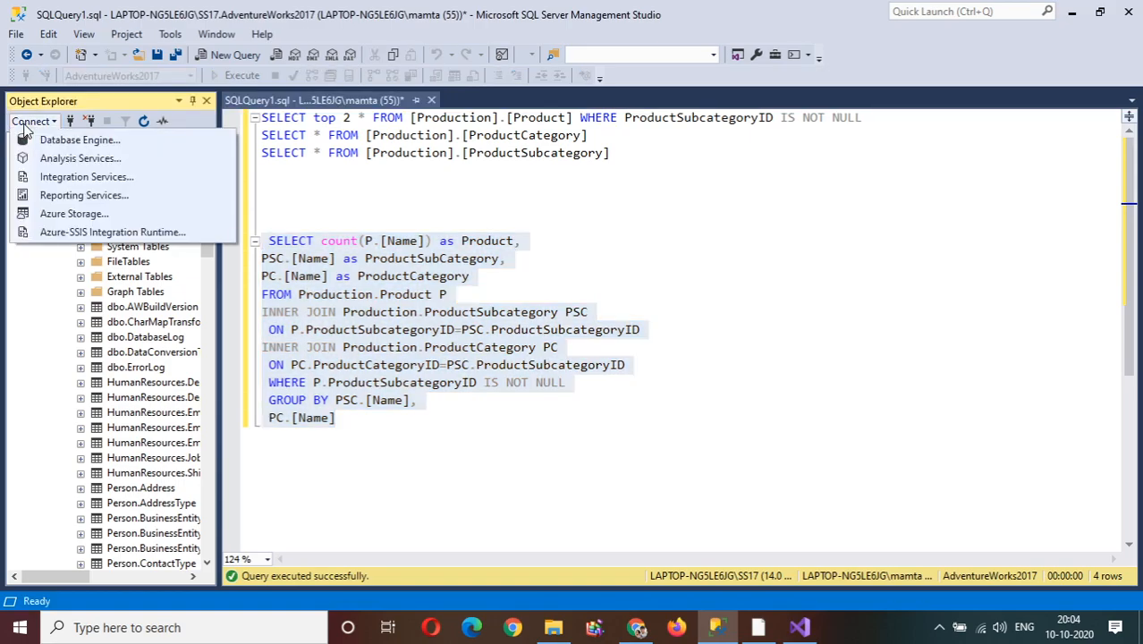
click(48, 143)
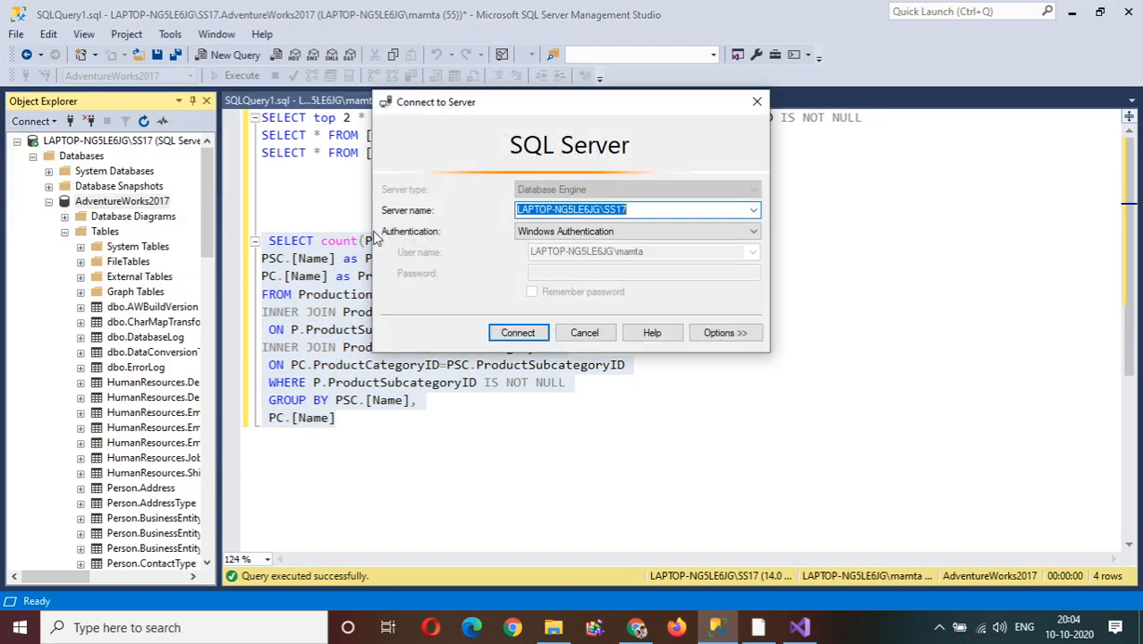
click(642, 213)
drag(642, 213, 515, 213)
key(ctrl+c)
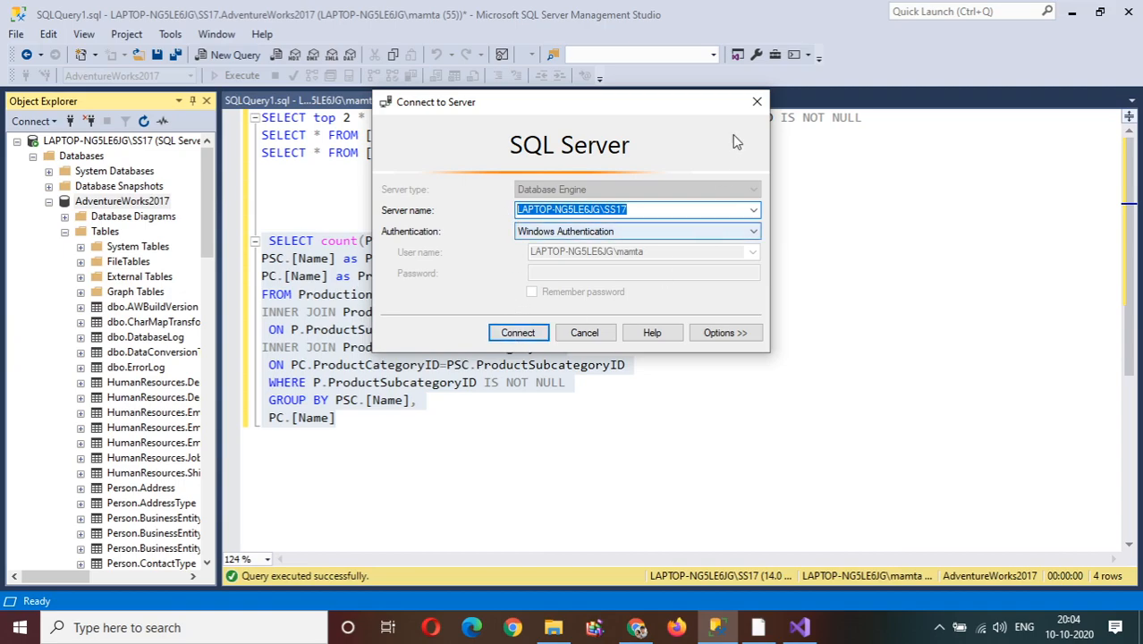
click(762, 100)
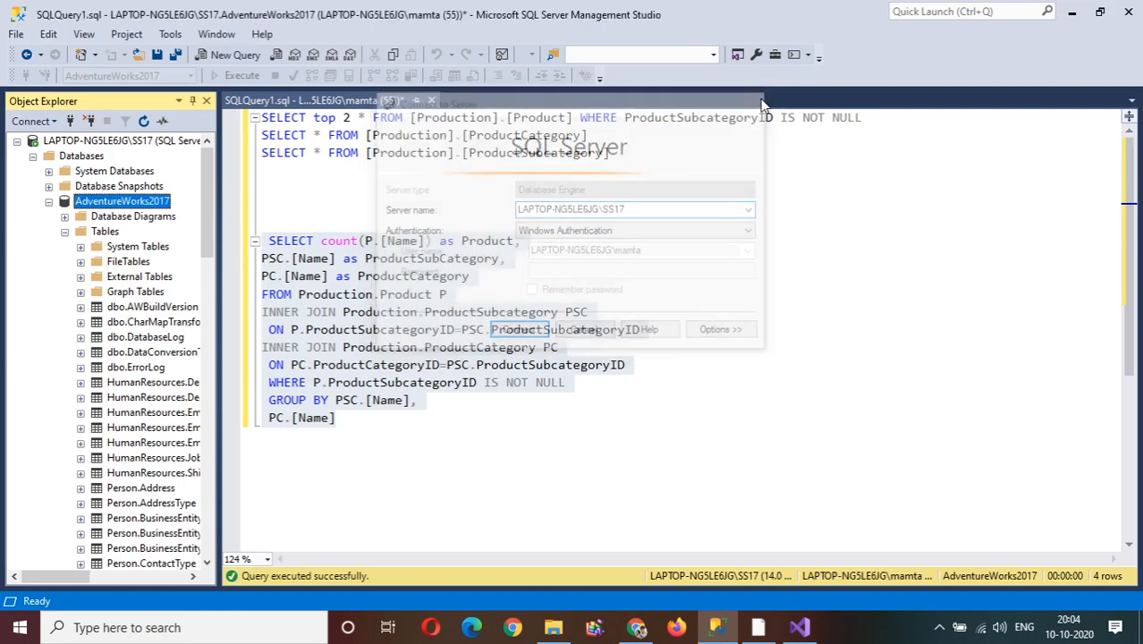
Switch to Visual Studio, point the connection to server LAPTOP-NG5LE6JG\SS17 and database AdventureWorks2017, and accept it after testing the connection.
click(798, 631)
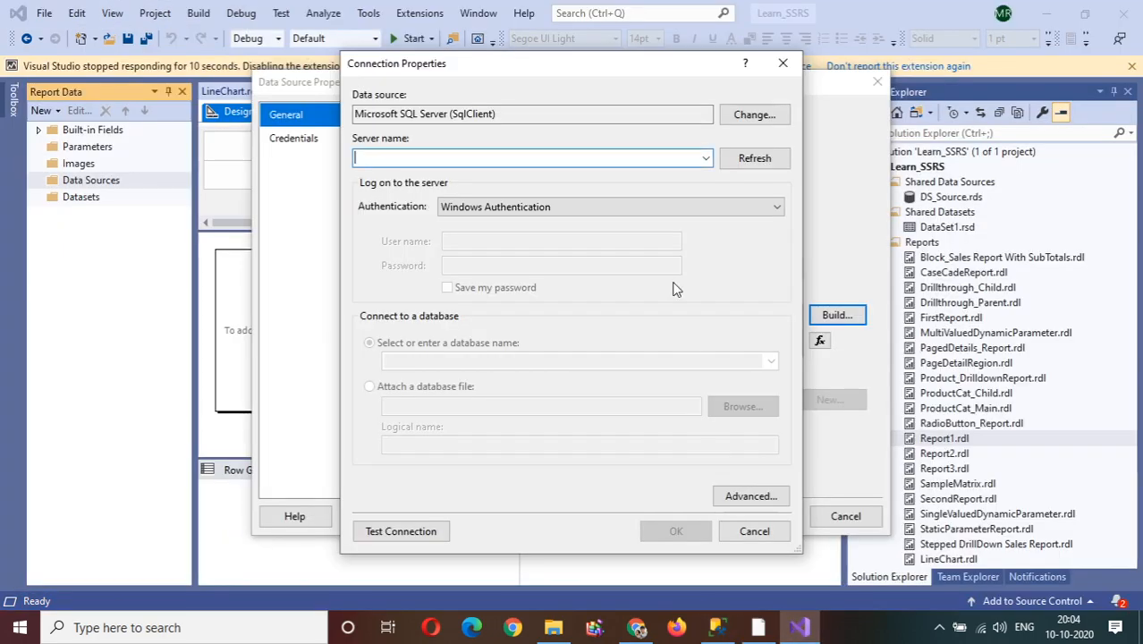
key(ctrl+v)
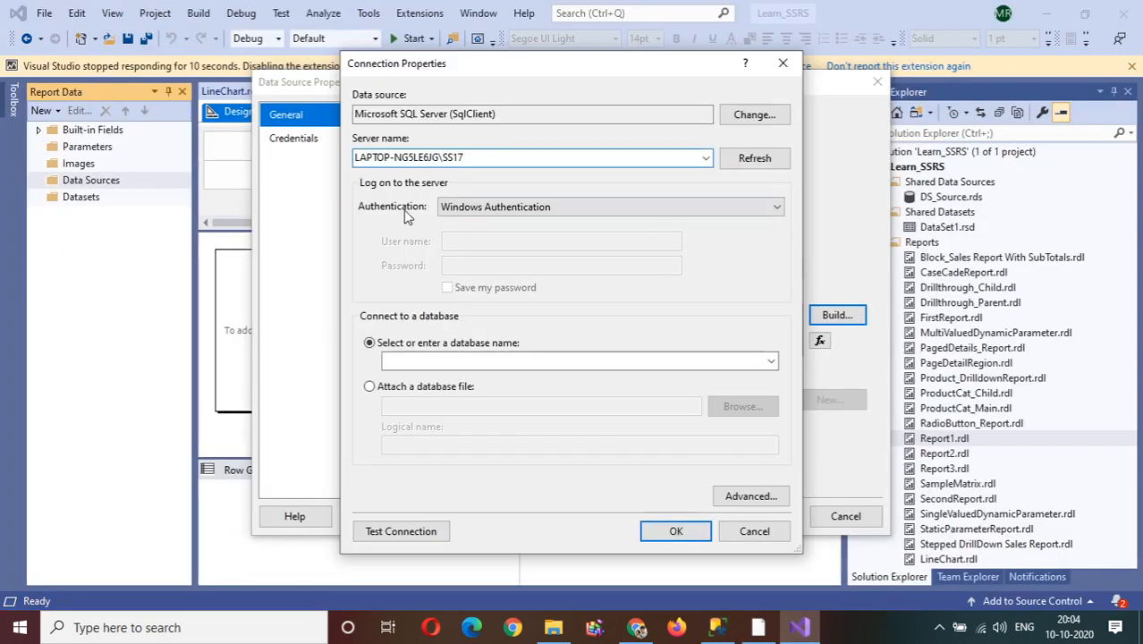
click(770, 360)
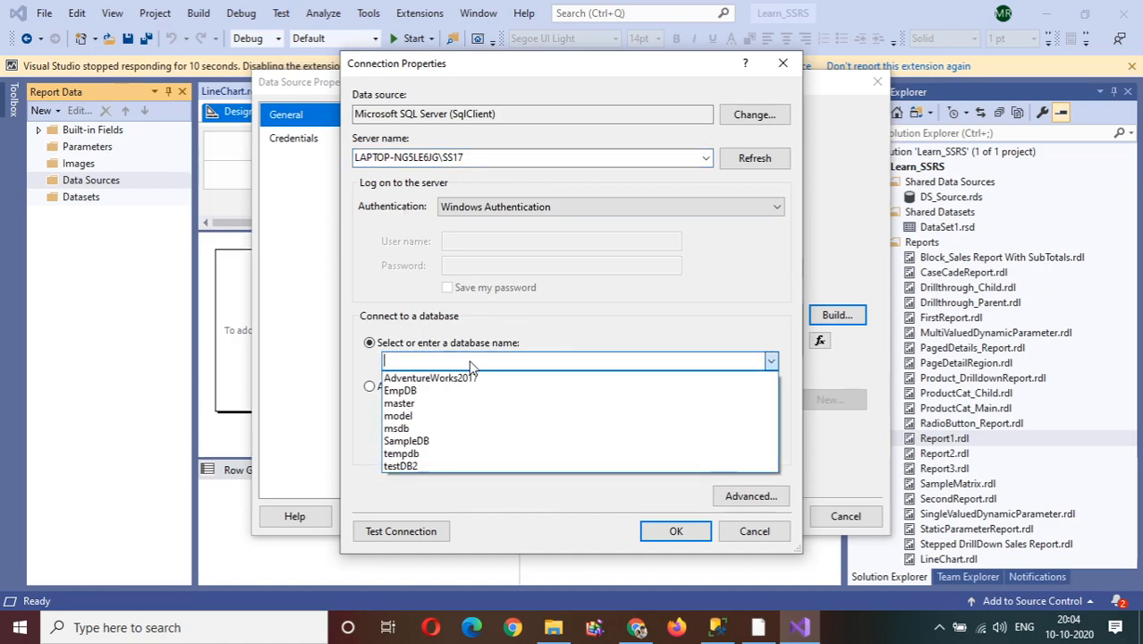
click(412, 380)
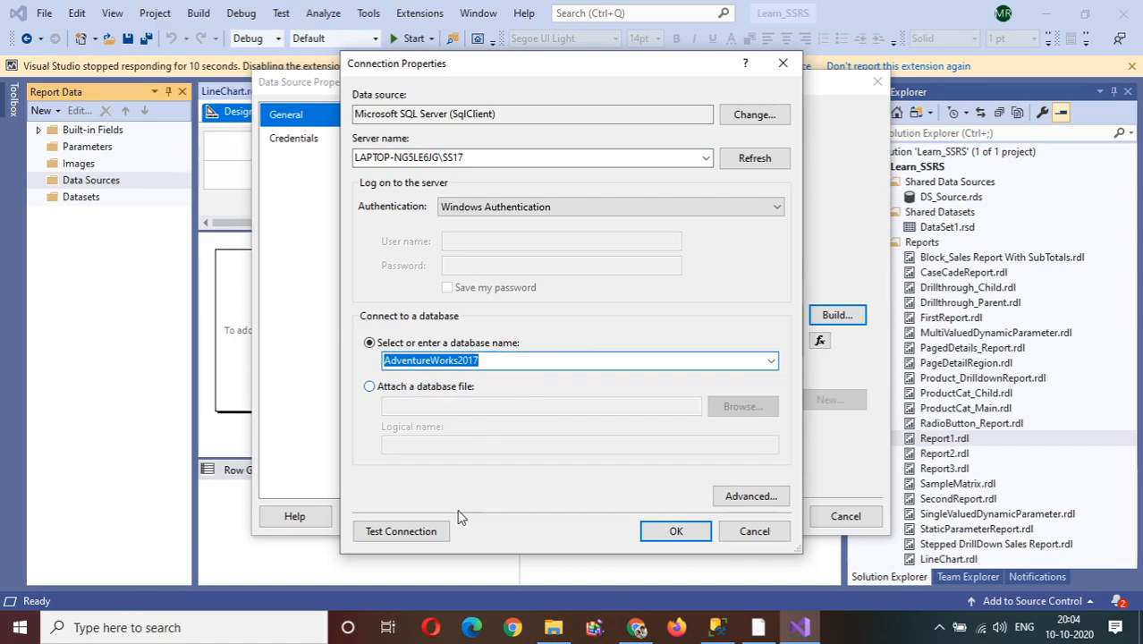
click(428, 540)
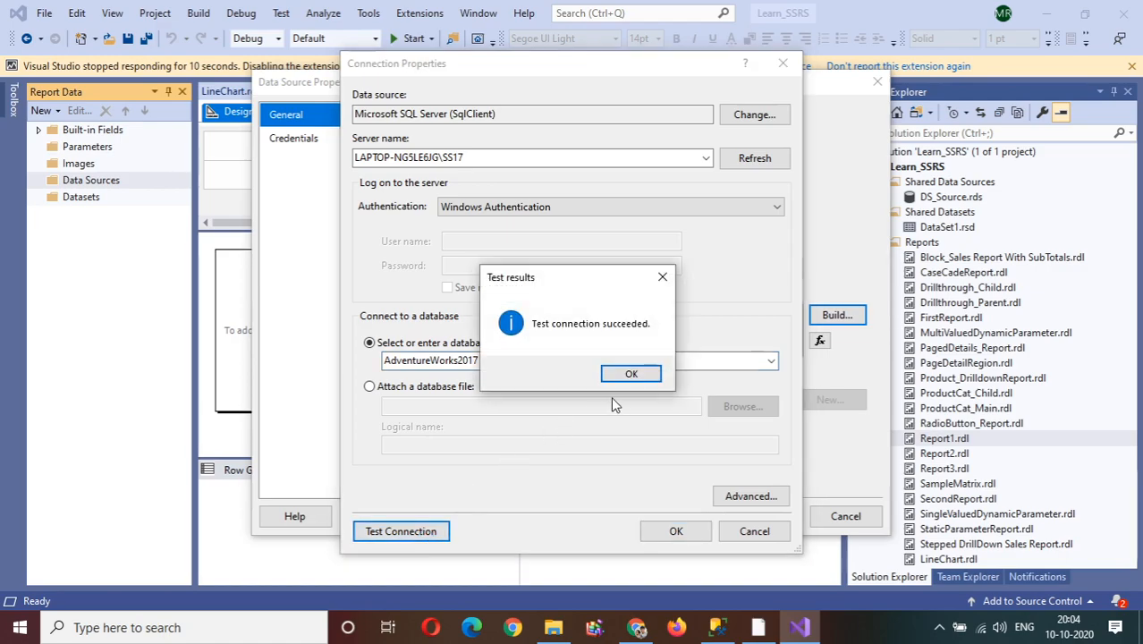
click(630, 373)
click(676, 530)
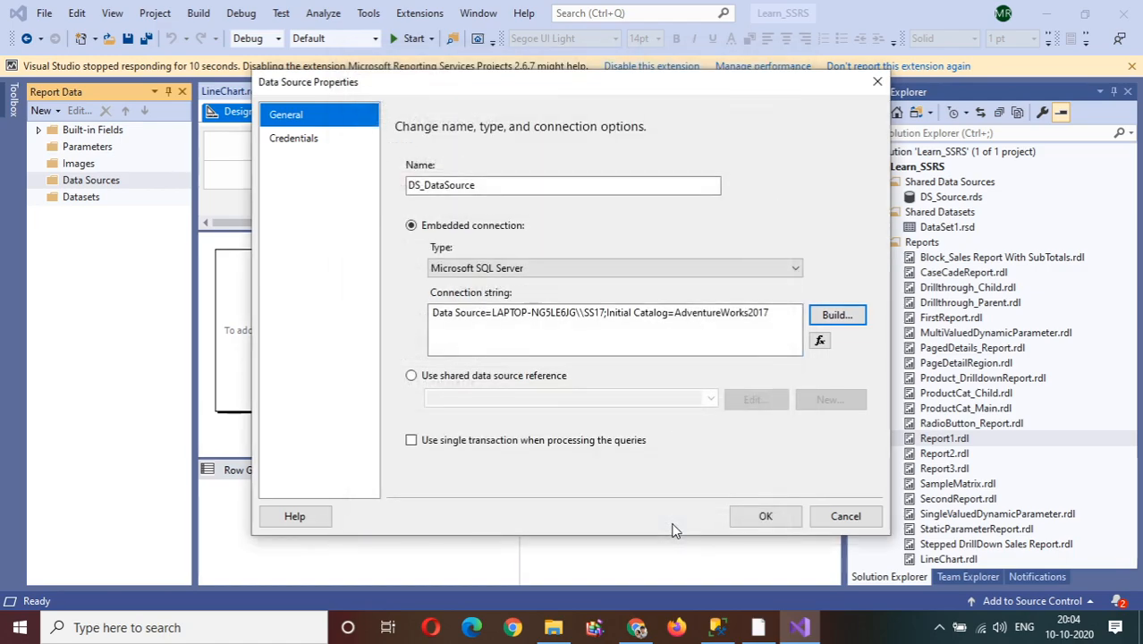
Review the data source's connection string and credentials, save DS_DataSource, and briefly reopen it to check its properties.
drag(441, 325, 769, 320)
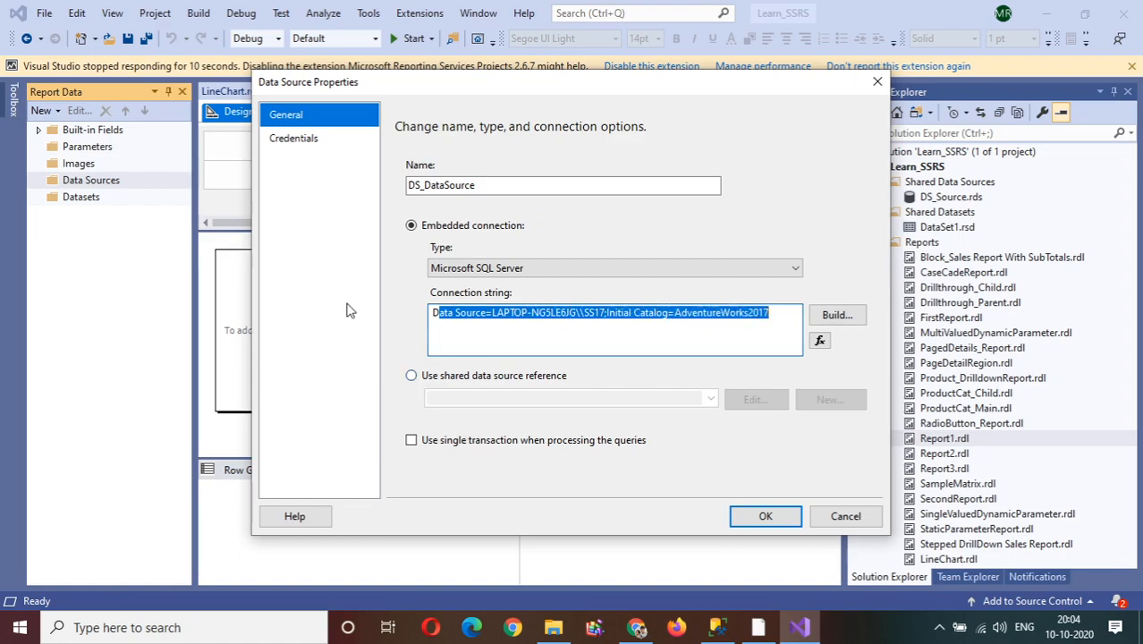
click(309, 139)
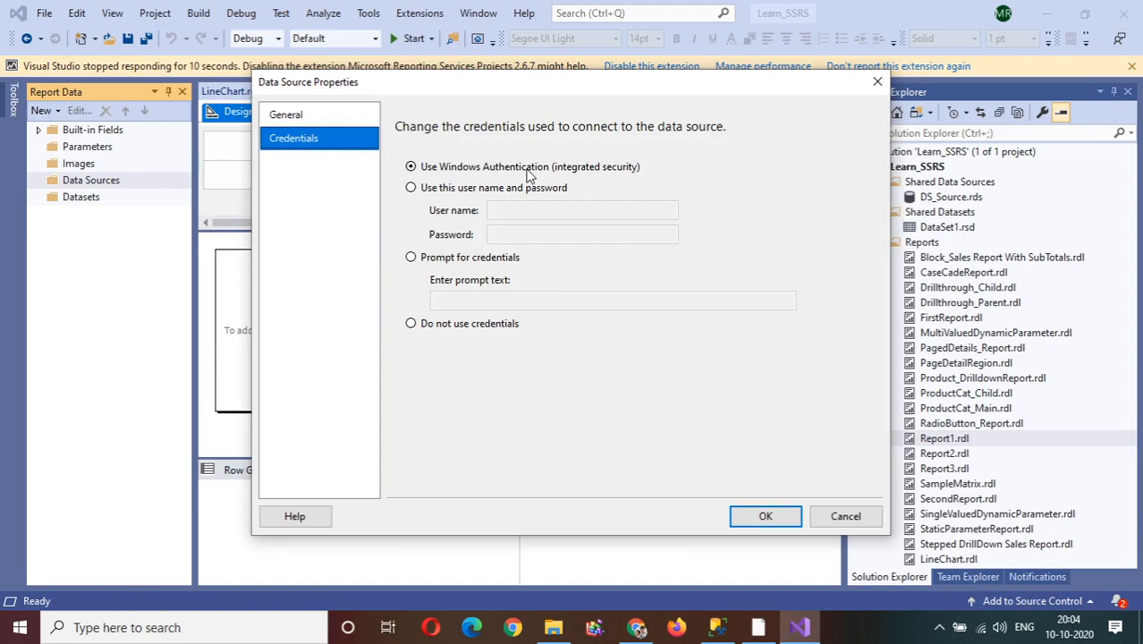
click(765, 516)
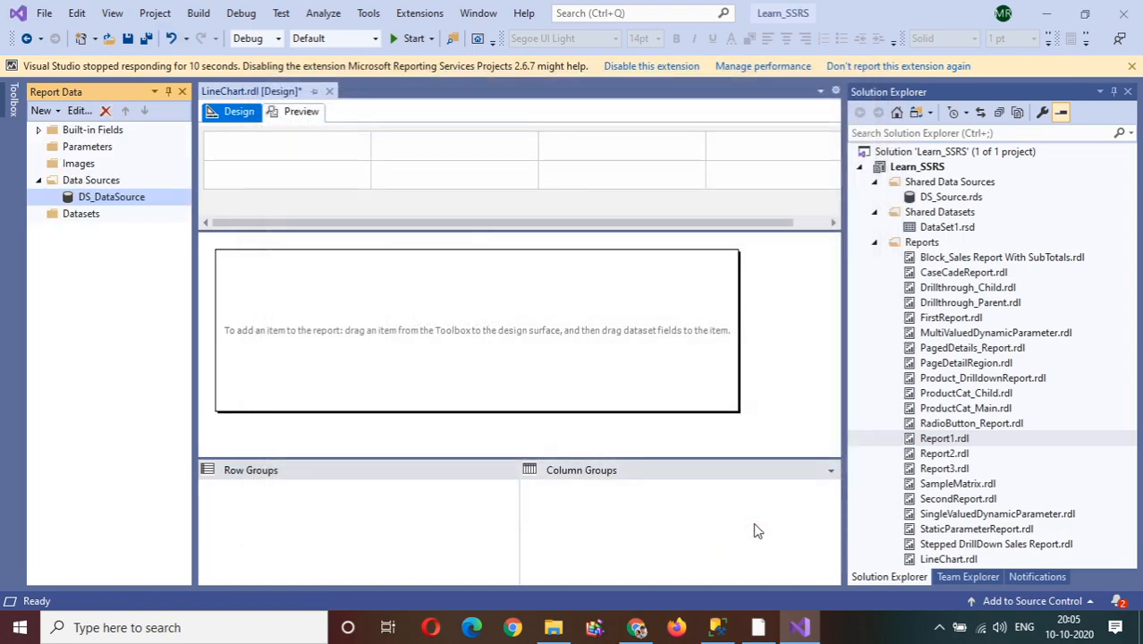
double_click(126, 199)
click(876, 84)
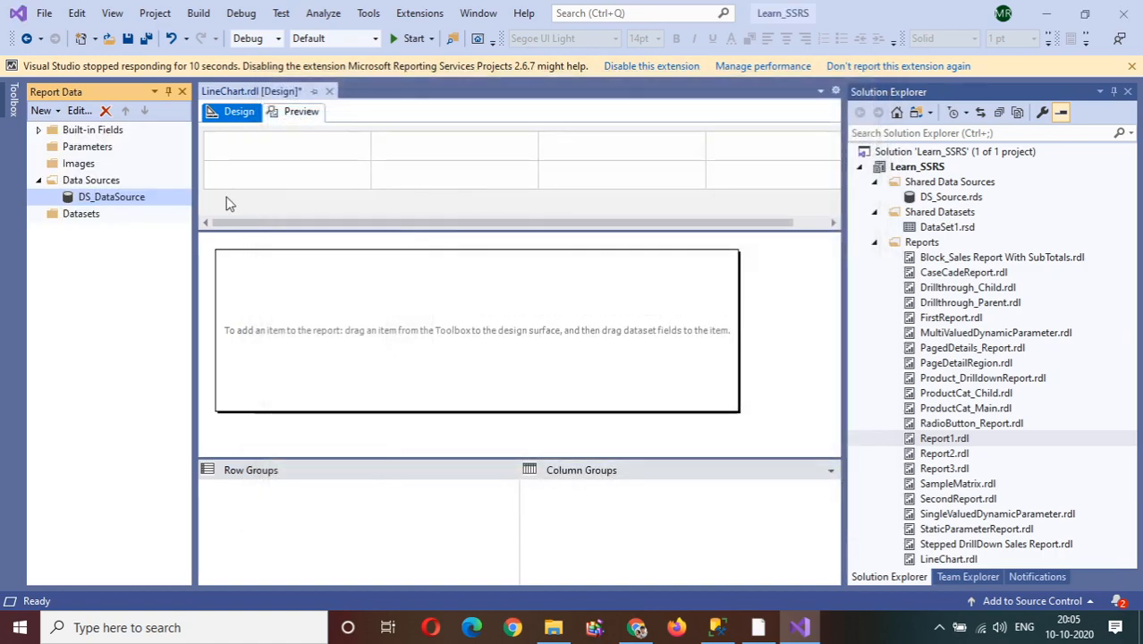
Start a new dataset for the LineChart report and name it dset_ChartQuery.
click(82, 218)
right_click(84, 221)
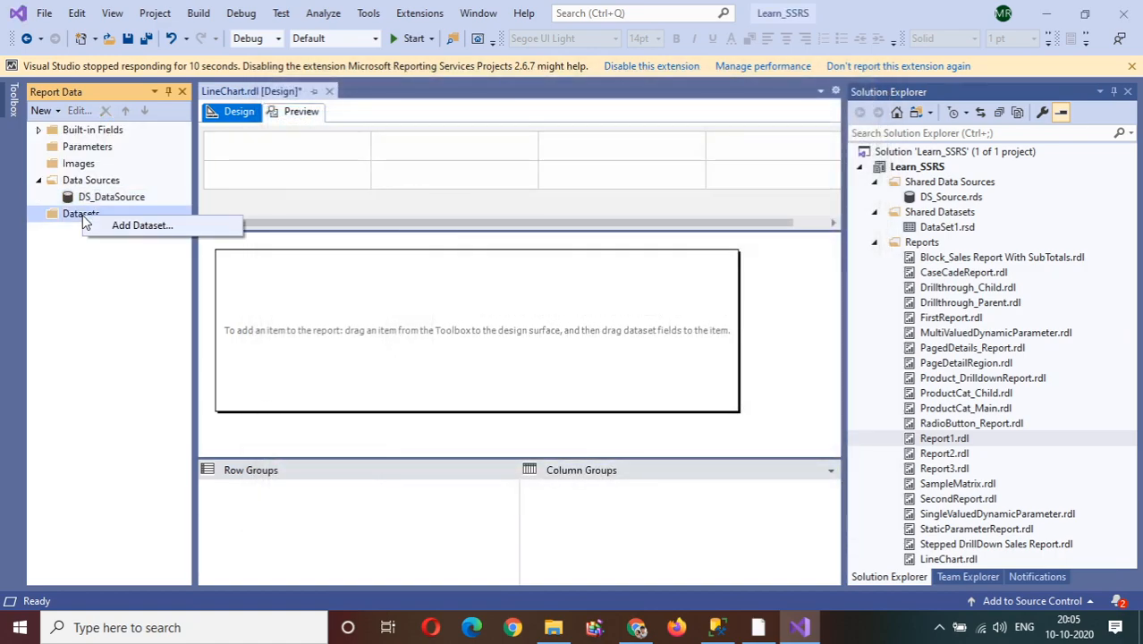
click(126, 233)
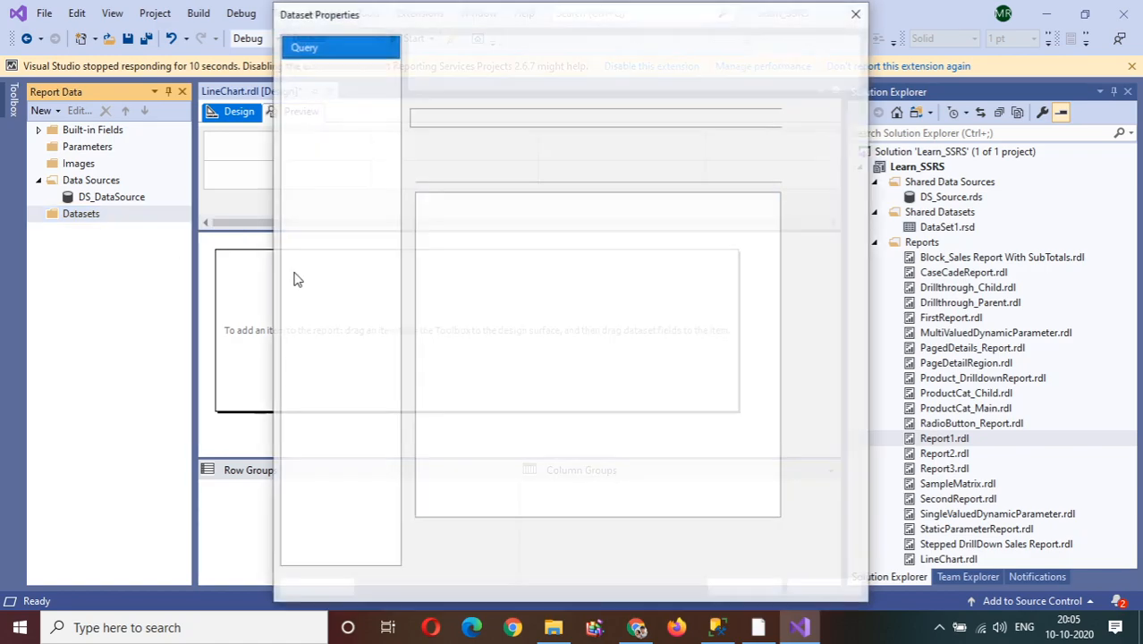
drag(469, 112, 383, 115)
text(ds)
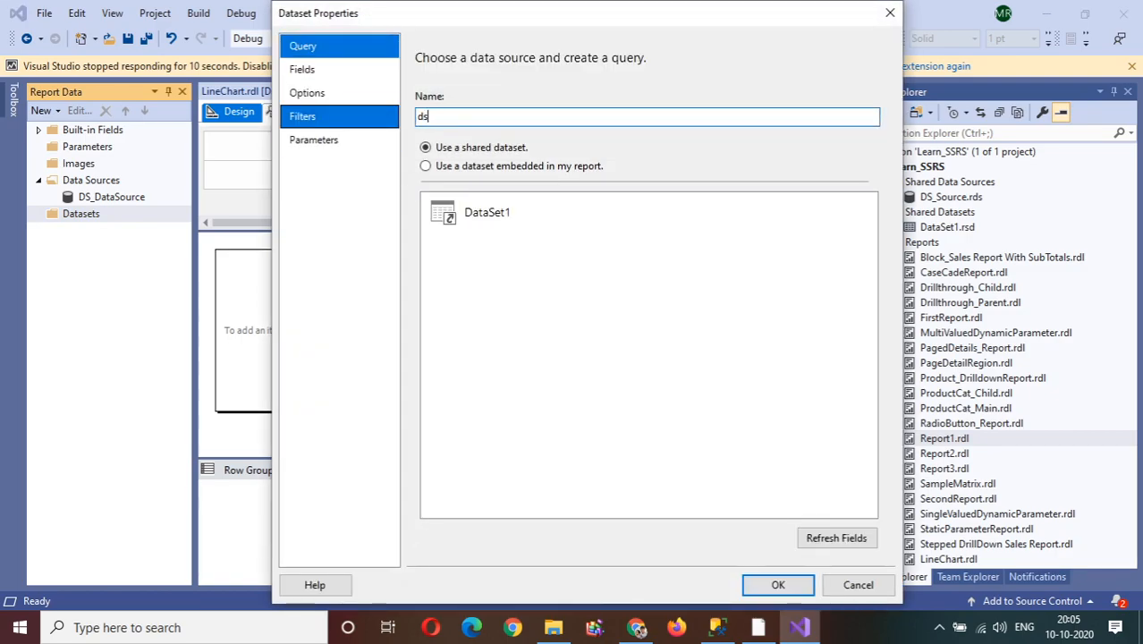
text(et_ChartQuery)
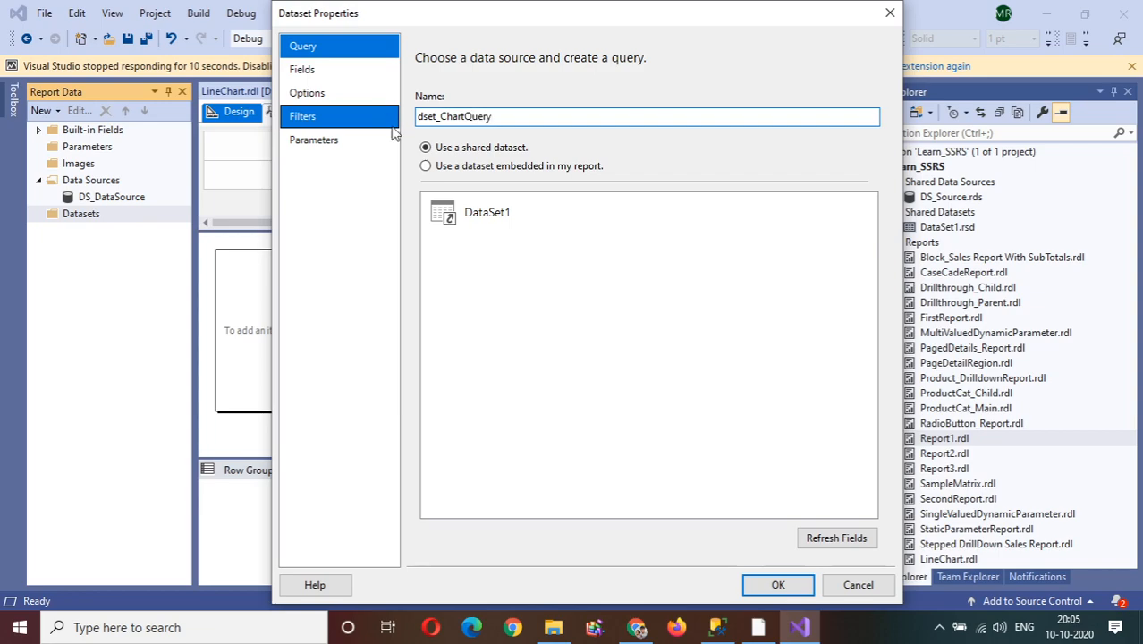
Make the dataset embedded in the report and choose DS_DataSource as its data source.
click(441, 169)
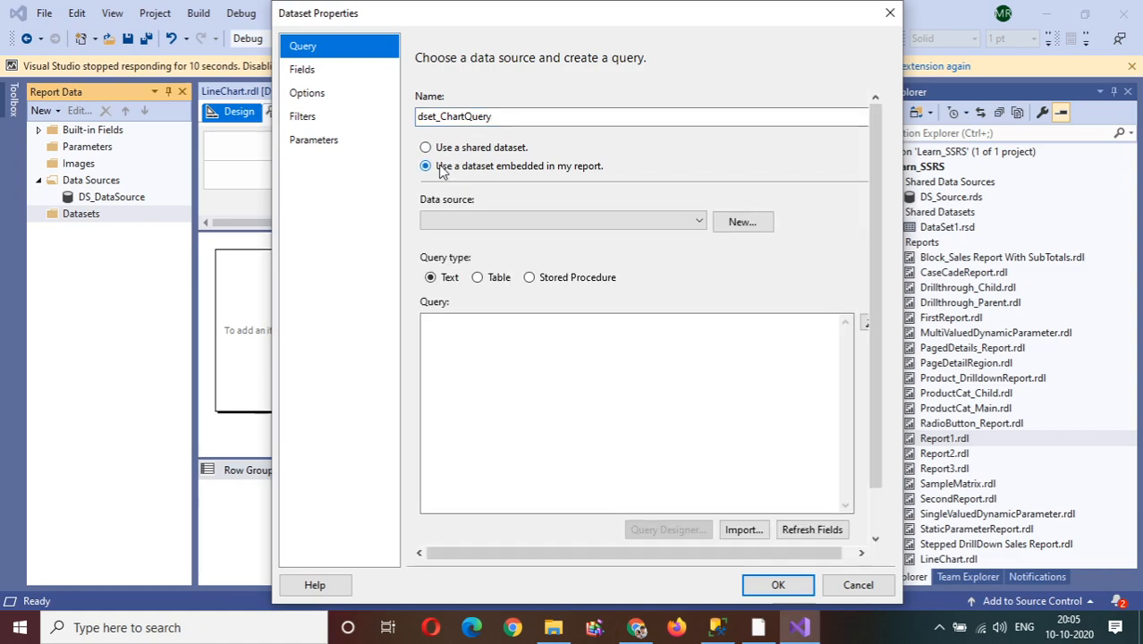
click(502, 219)
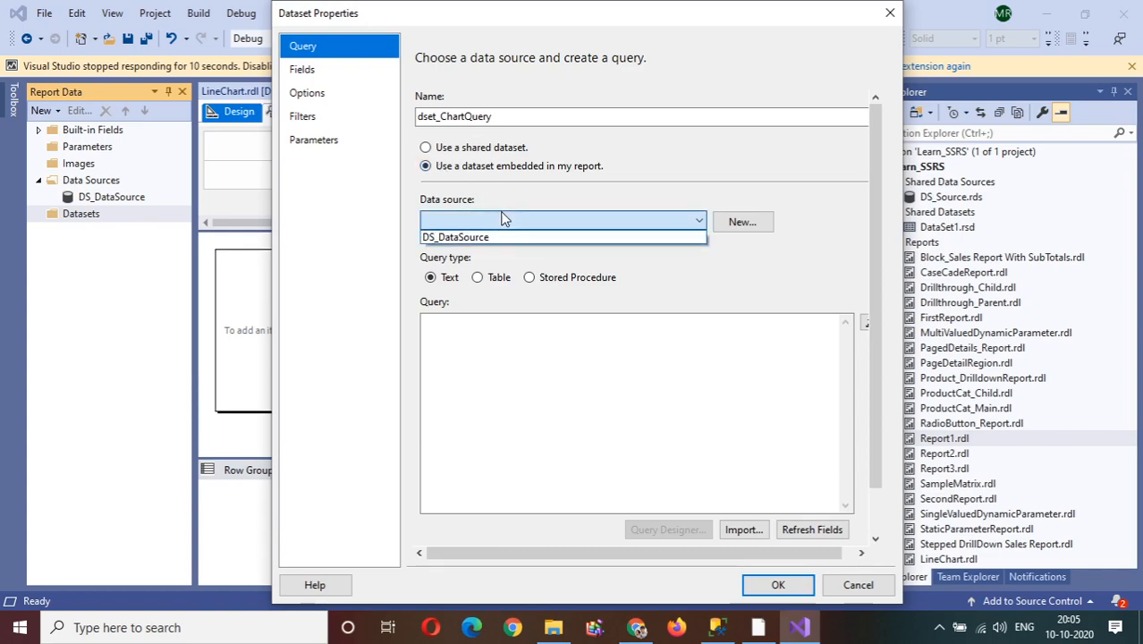
click(466, 240)
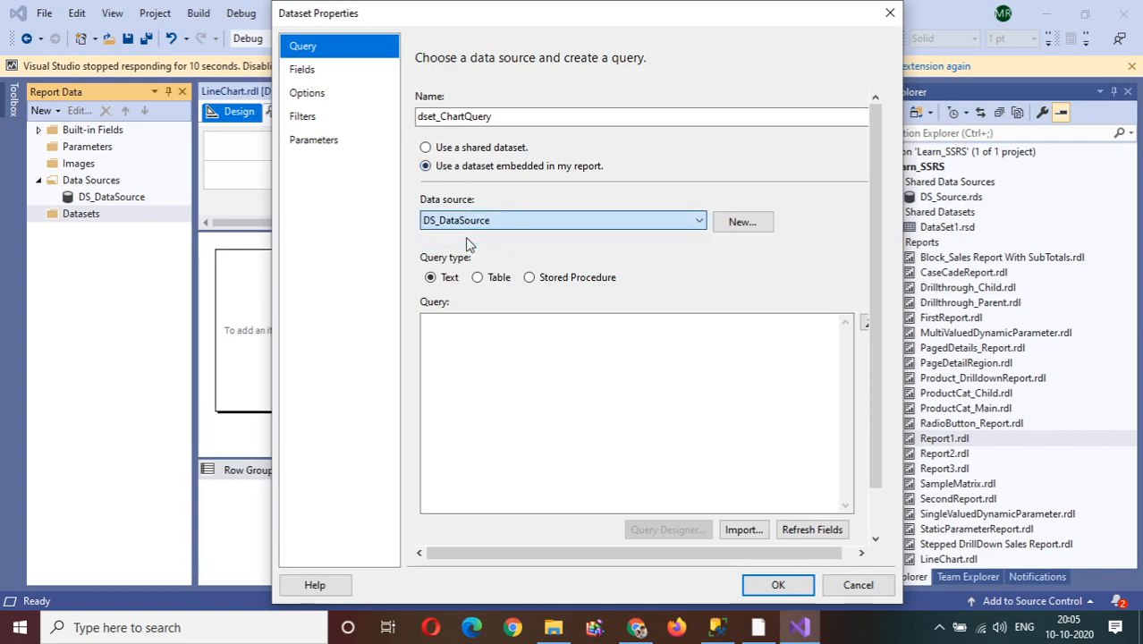
click(467, 353)
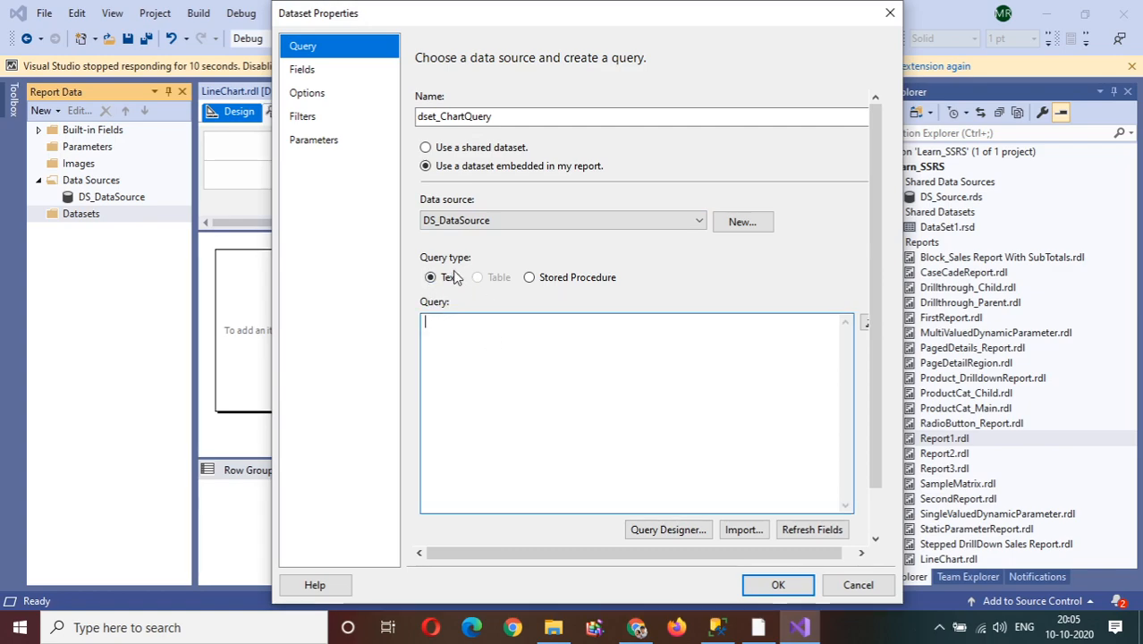
click(528, 277)
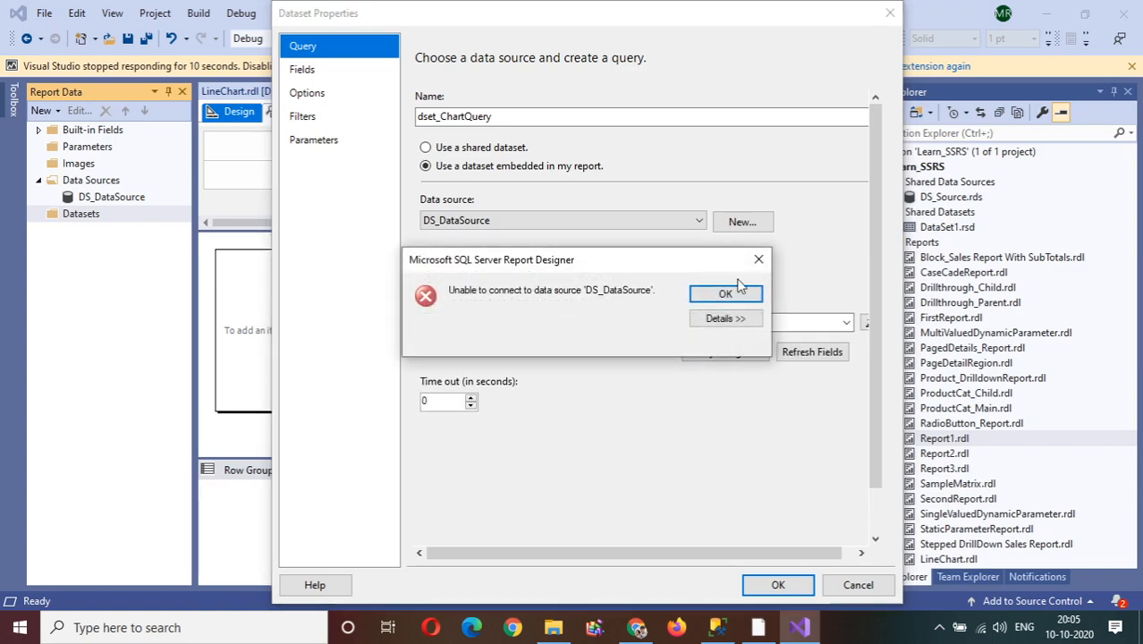
click(759, 260)
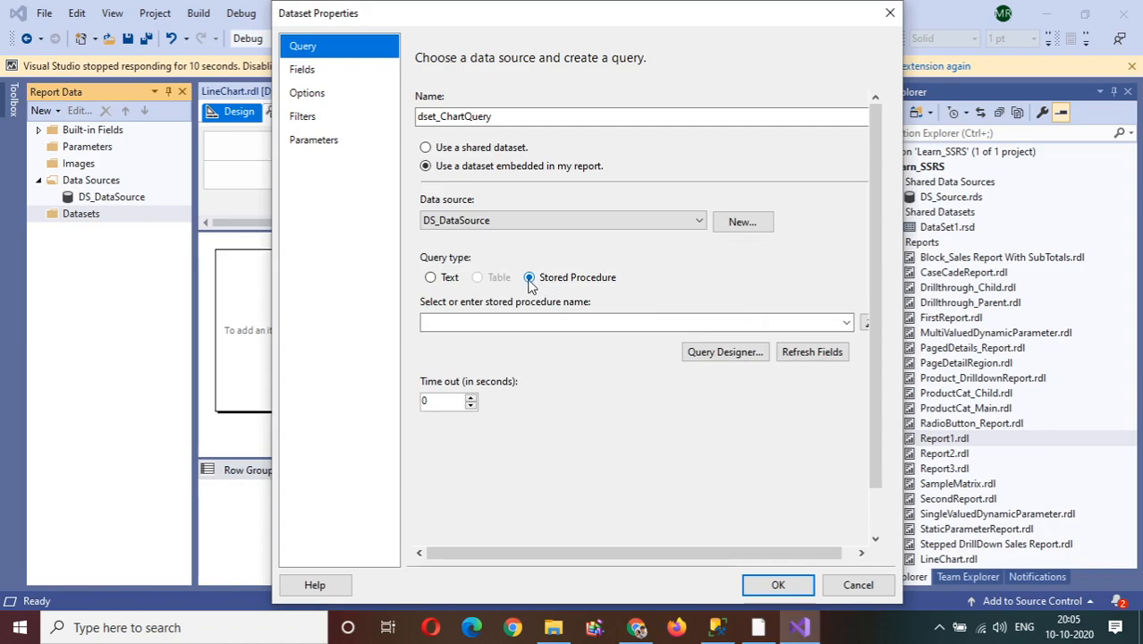
click(431, 281)
Copy the product count join query from SQL Server Management Studio and paste it as the dataset's query text in Visual Studio.
click(460, 357)
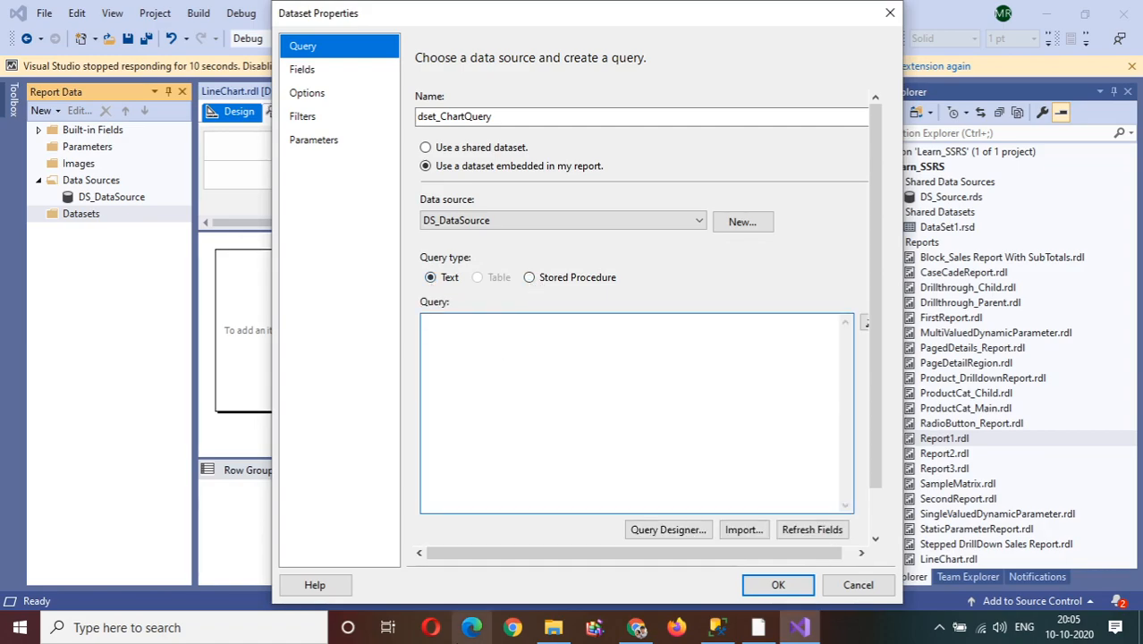
click(723, 630)
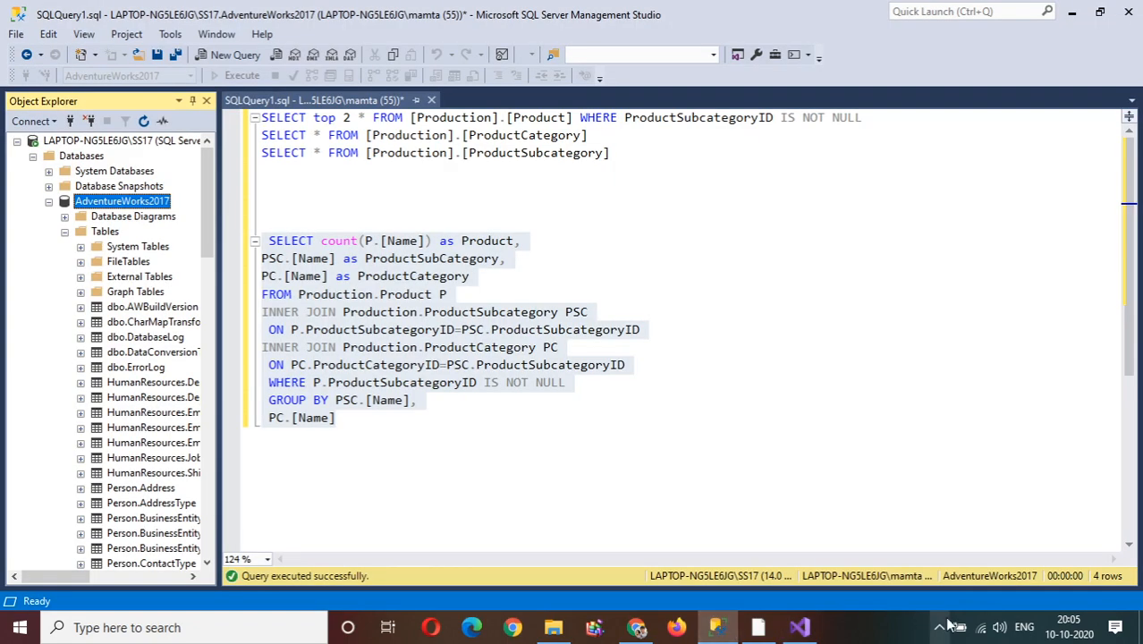
click(356, 438)
drag(337, 418, 252, 250)
key(ctrl+c)
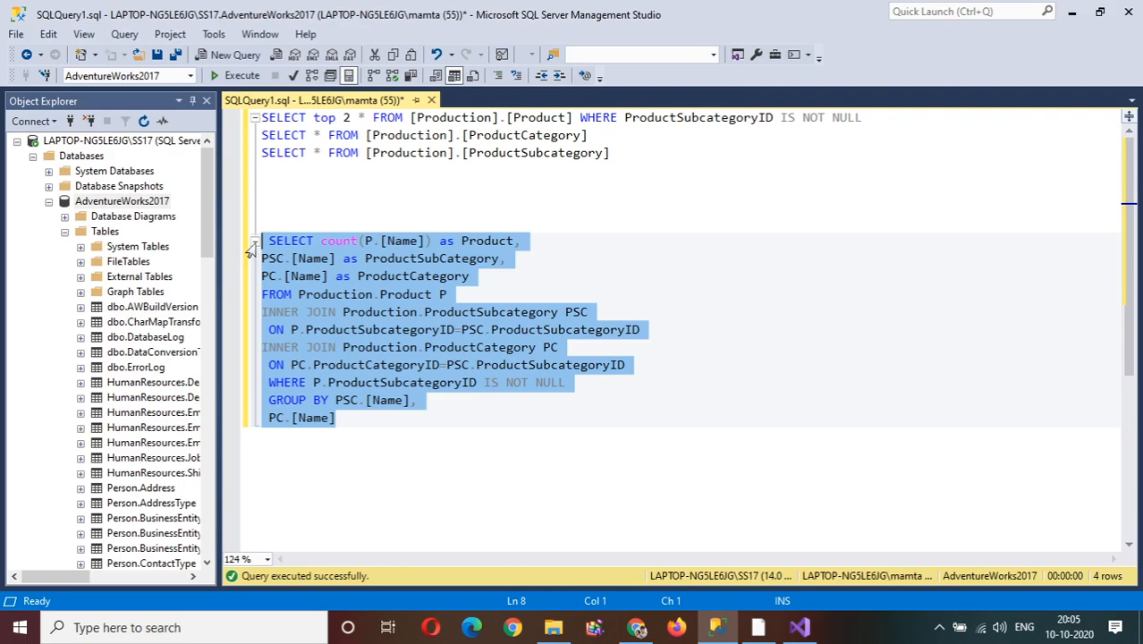
key(alt+Tab)
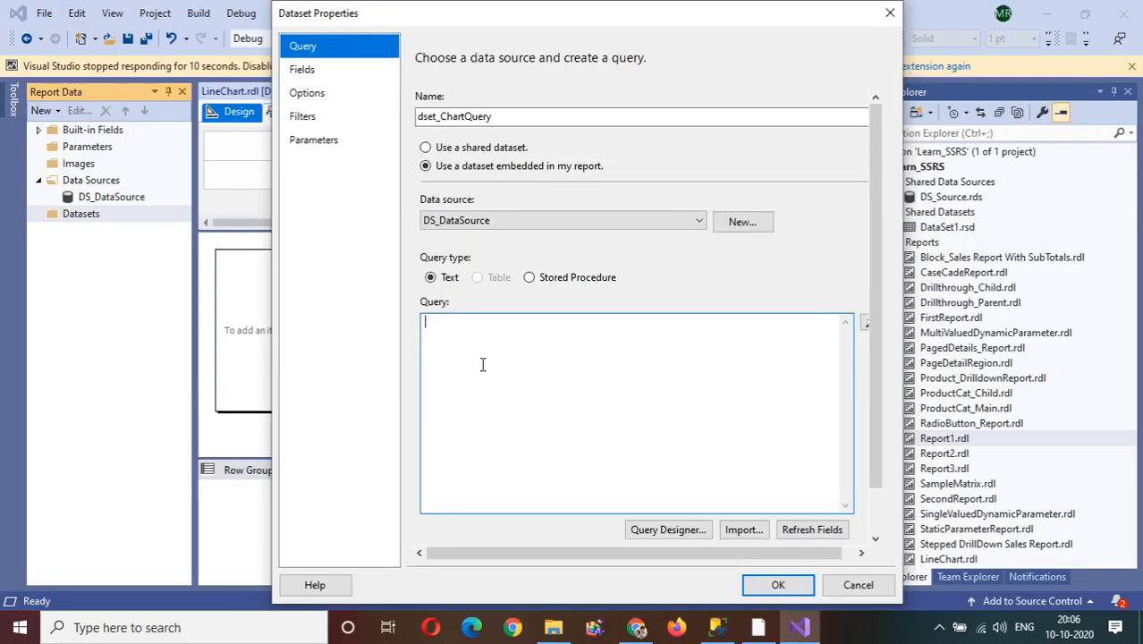
key(ctrl+v)
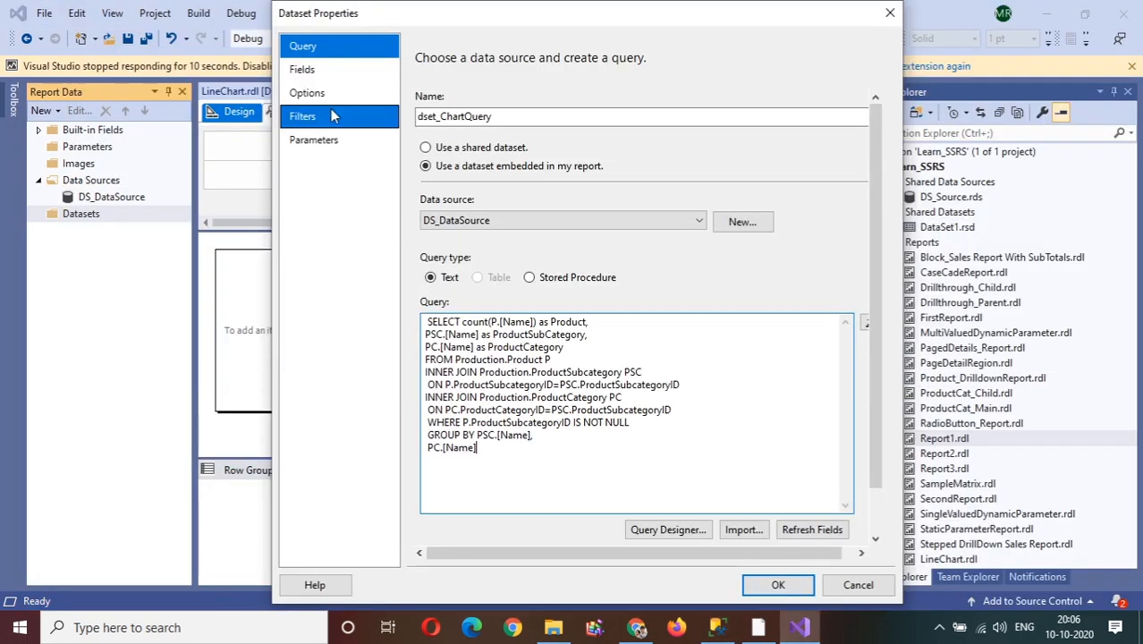
Check the dataset's field list, dismiss the error and save the dset_ChartQuery dataset.
click(309, 71)
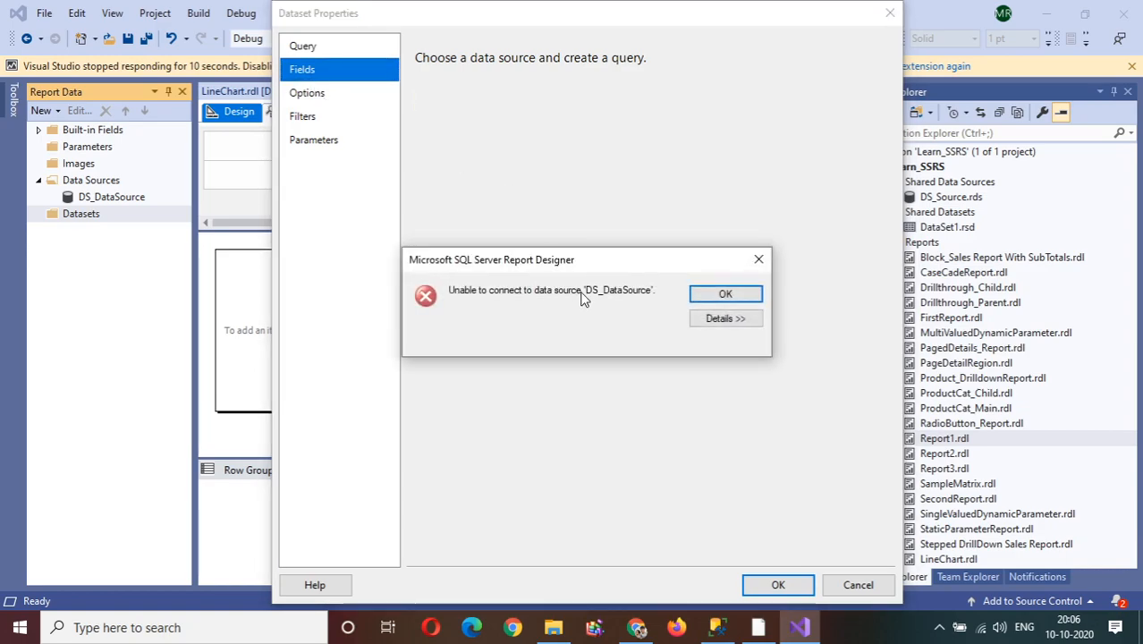
click(760, 263)
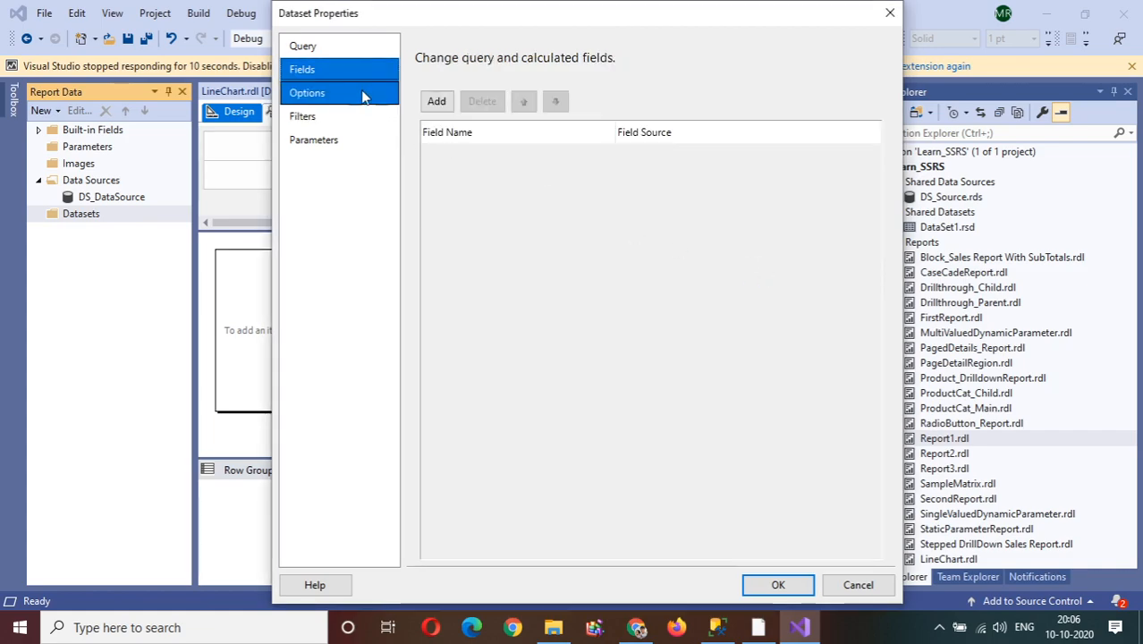
click(308, 49)
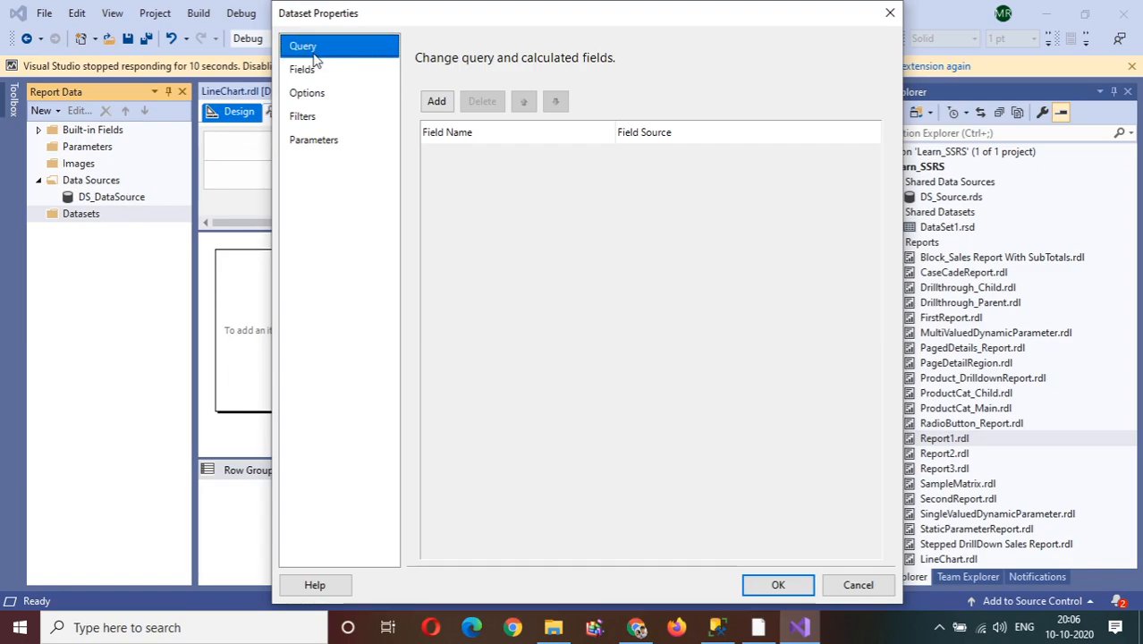
click(791, 587)
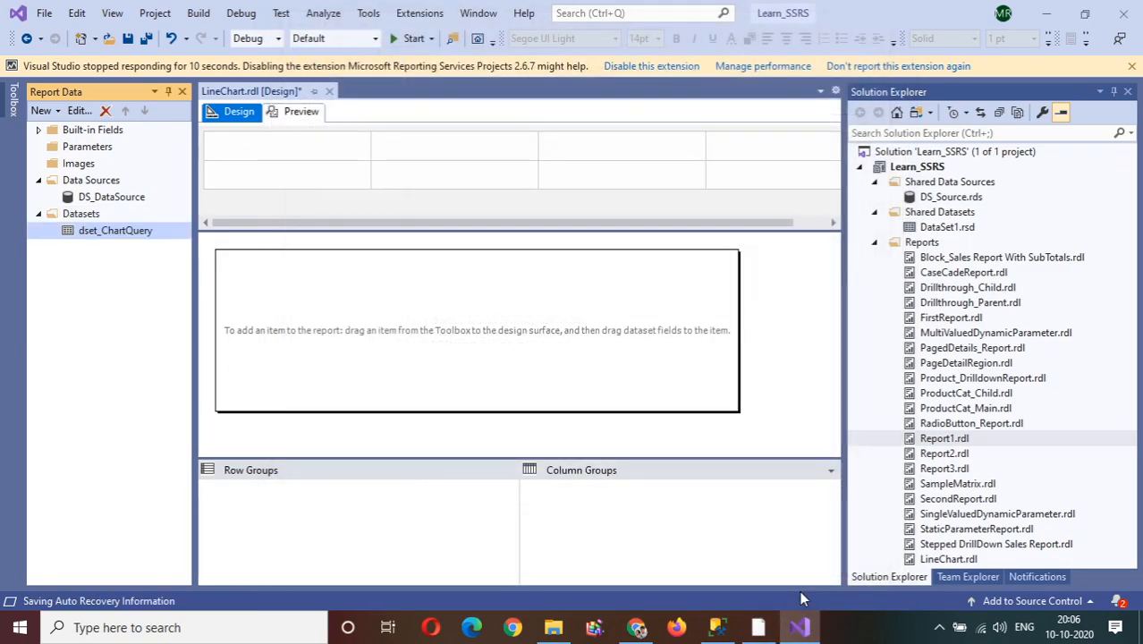
Reopen DS_DataSource, set its credentials to Windows Authentication (integrated security) and save the change.
double_click(140, 199)
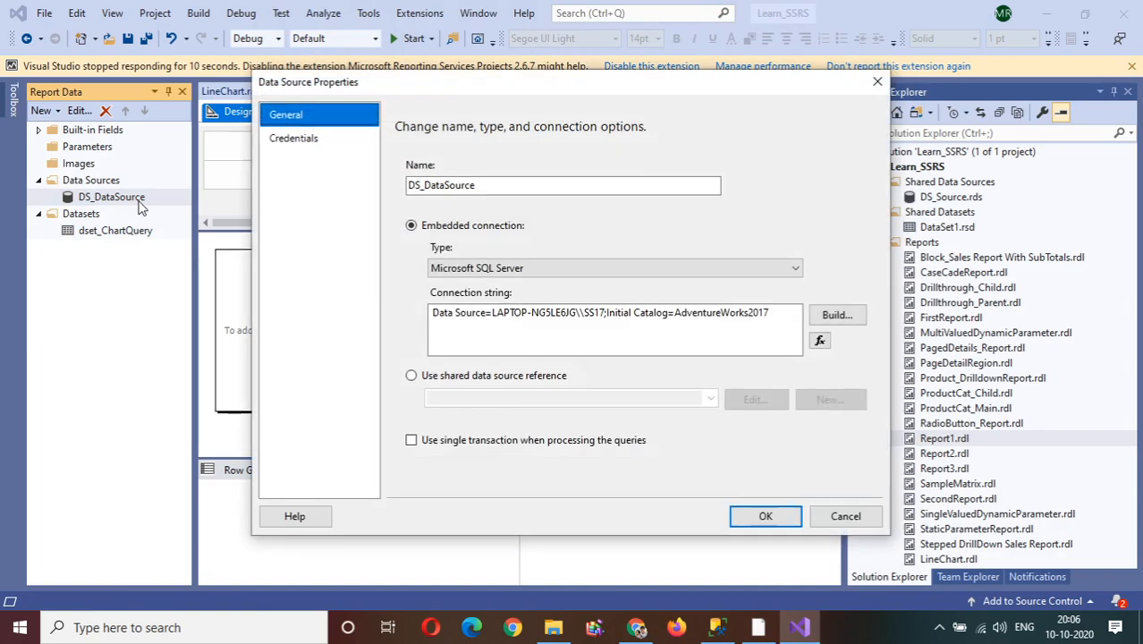
click(295, 139)
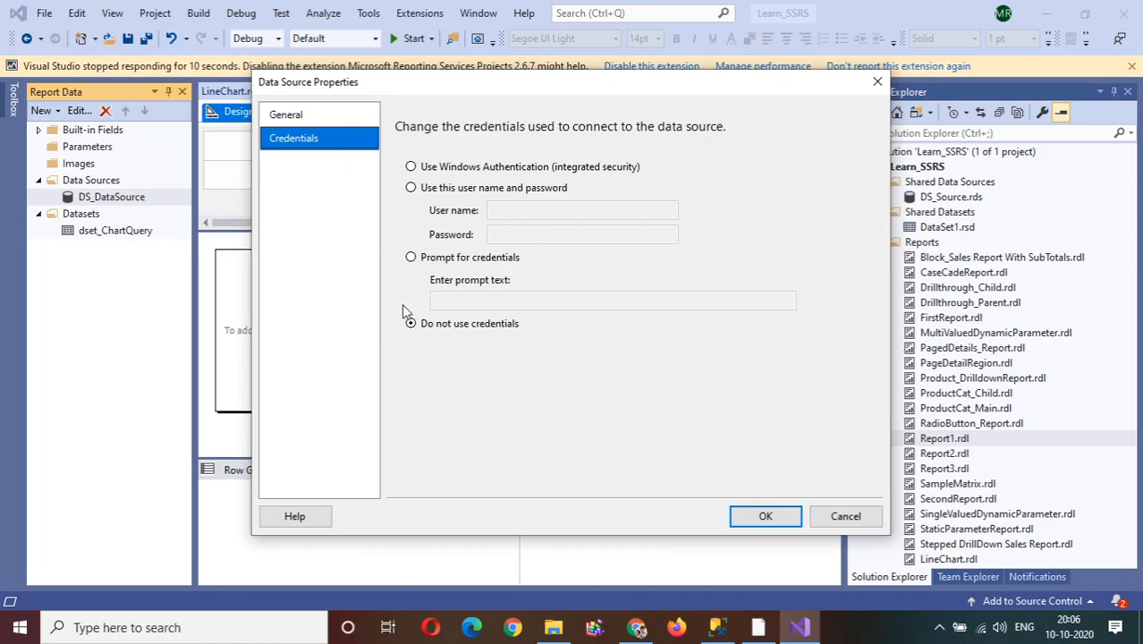
click(411, 169)
click(411, 324)
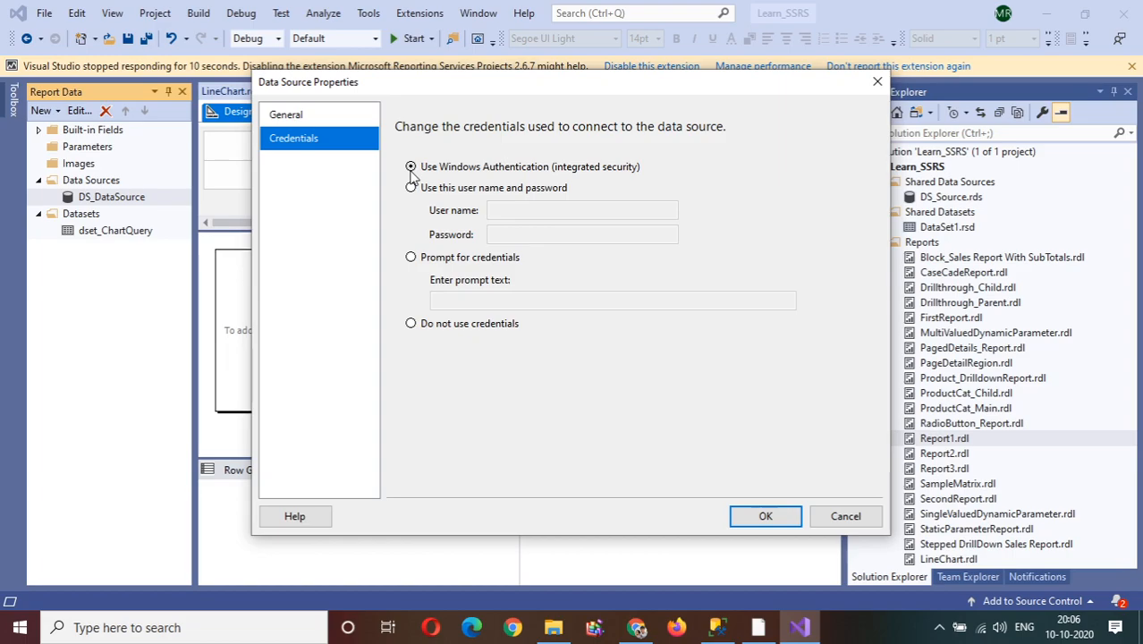
click(412, 189)
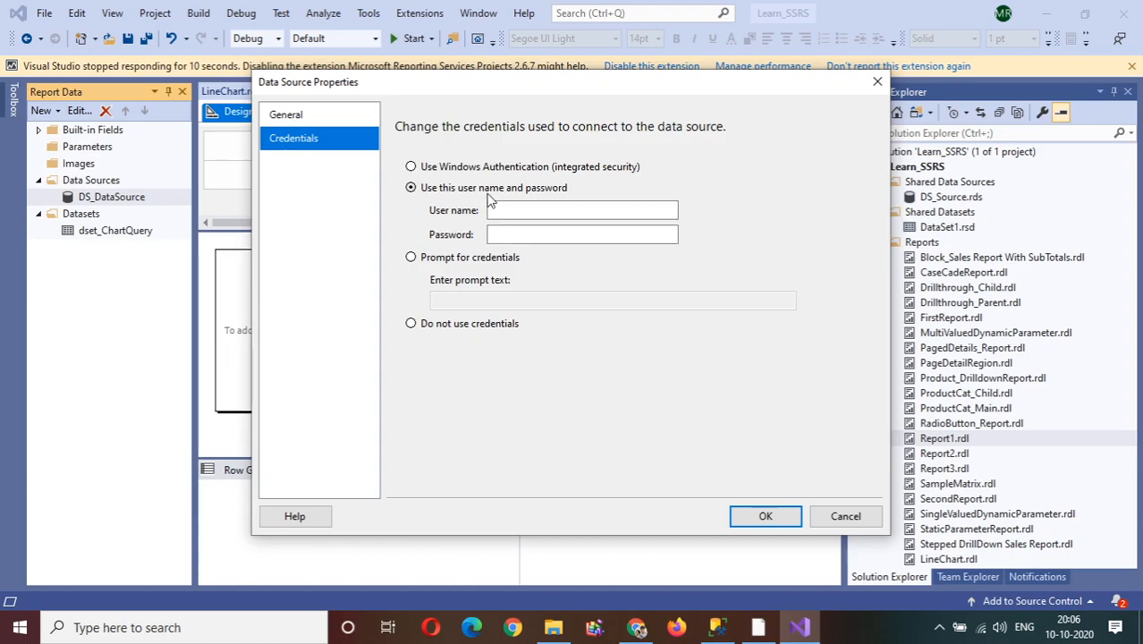
click(412, 168)
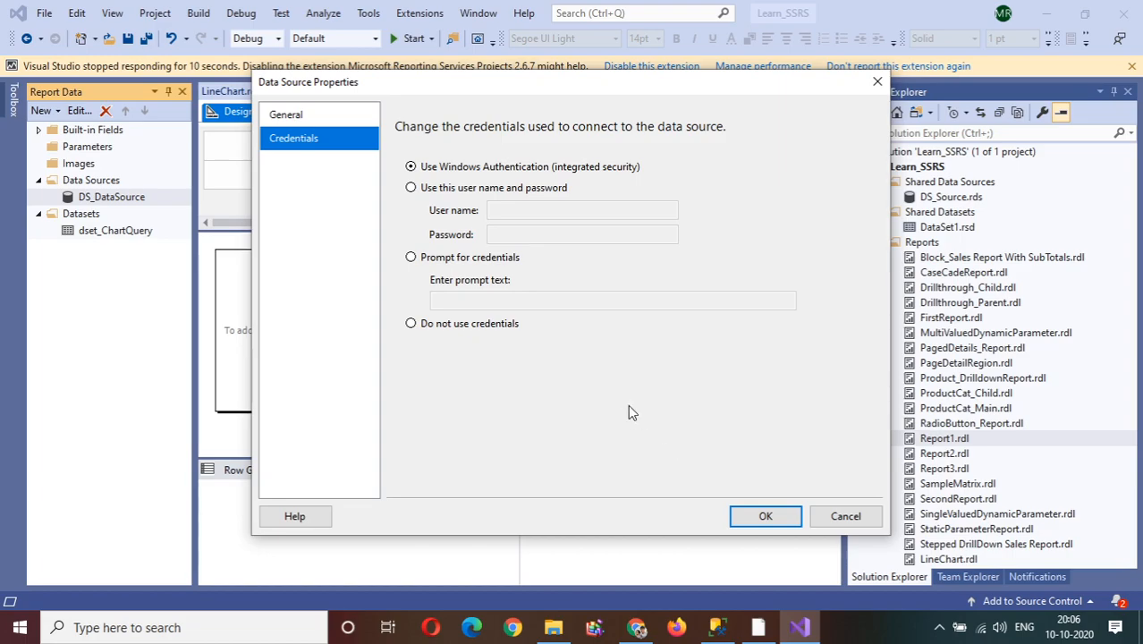
click(769, 516)
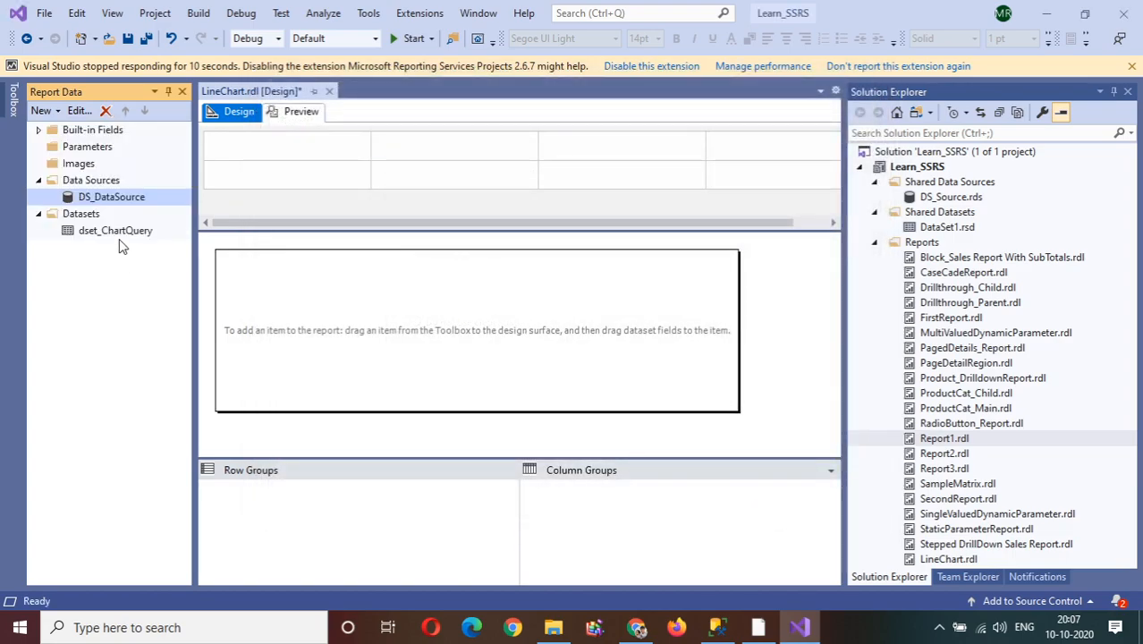
Review the dset_ChartQuery dataset's query, fields, options, filters and parameters, accept the dataset and save the report.
double_click(115, 232)
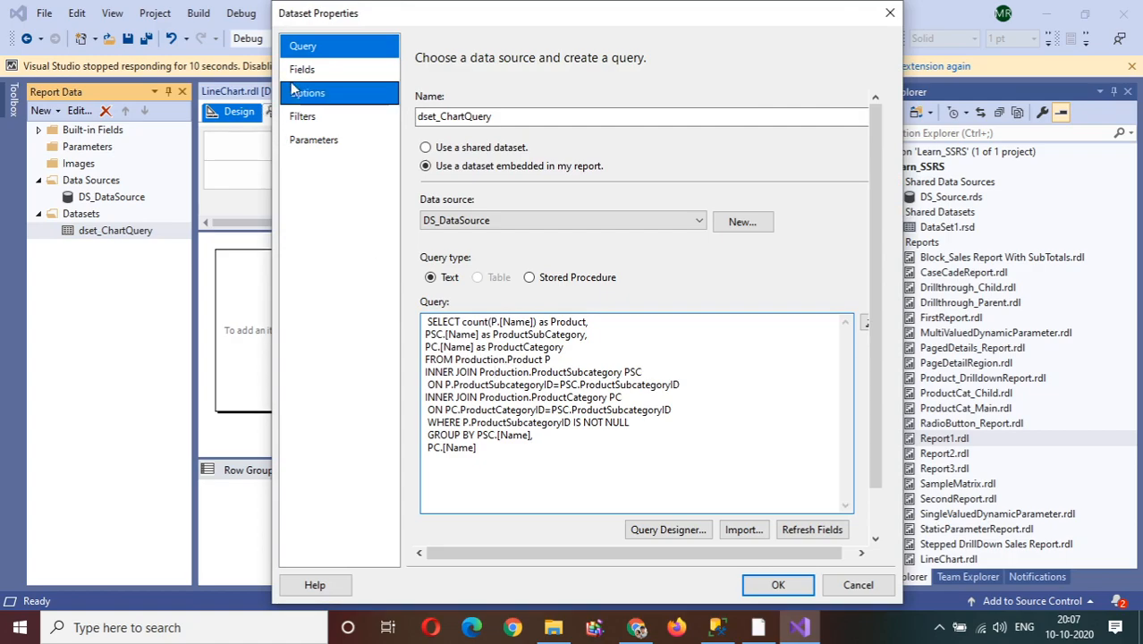
click(299, 77)
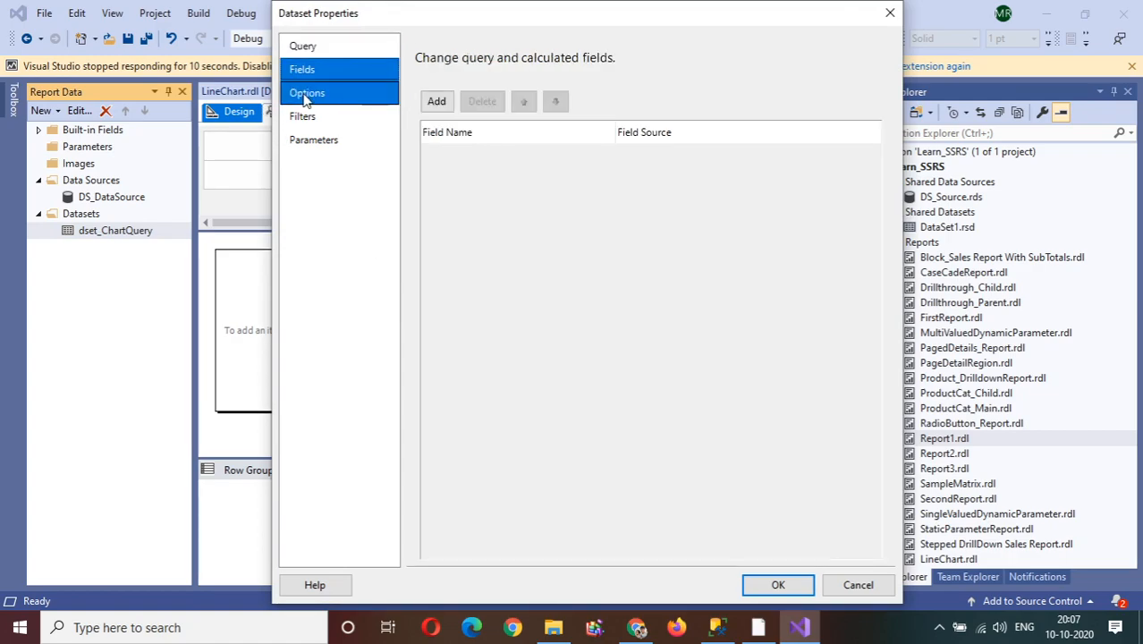
click(306, 95)
click(311, 118)
click(317, 143)
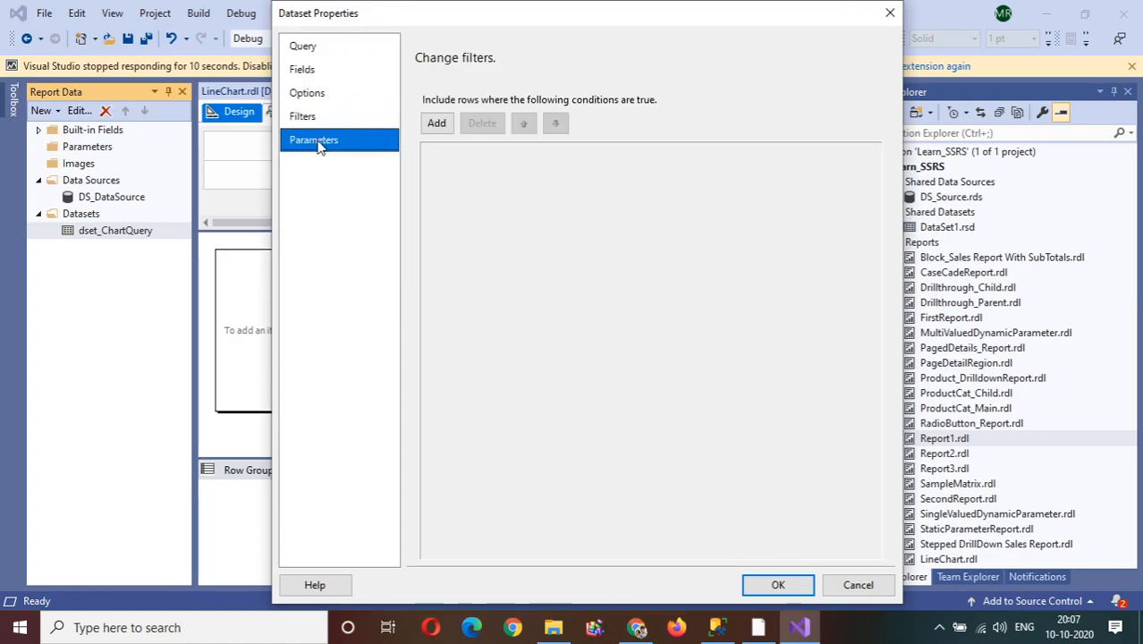
click(302, 45)
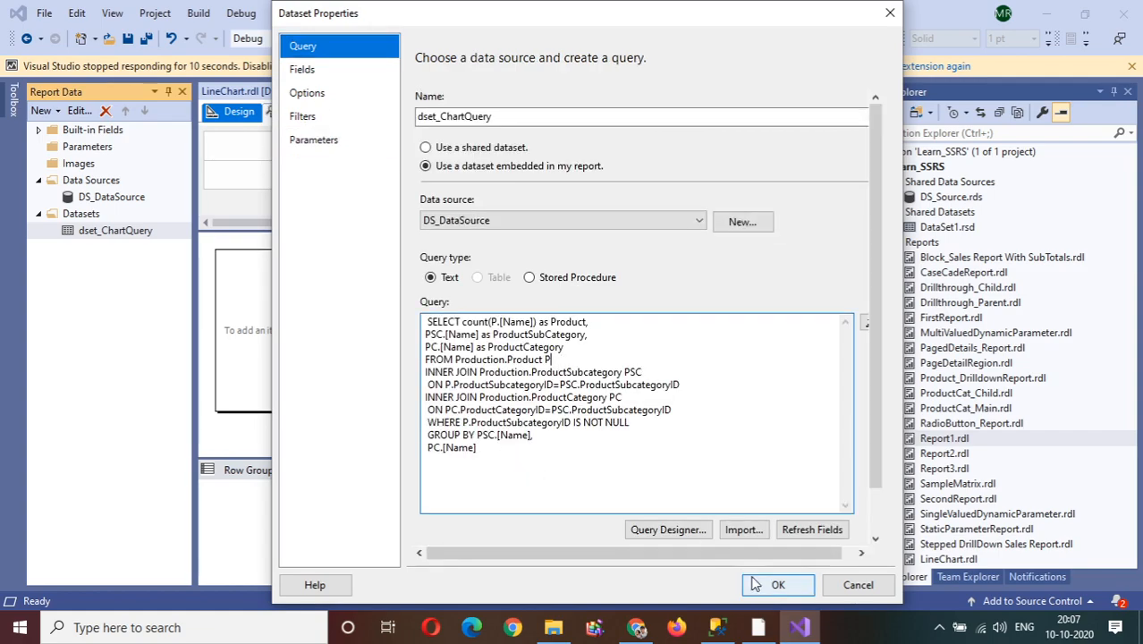
click(776, 587)
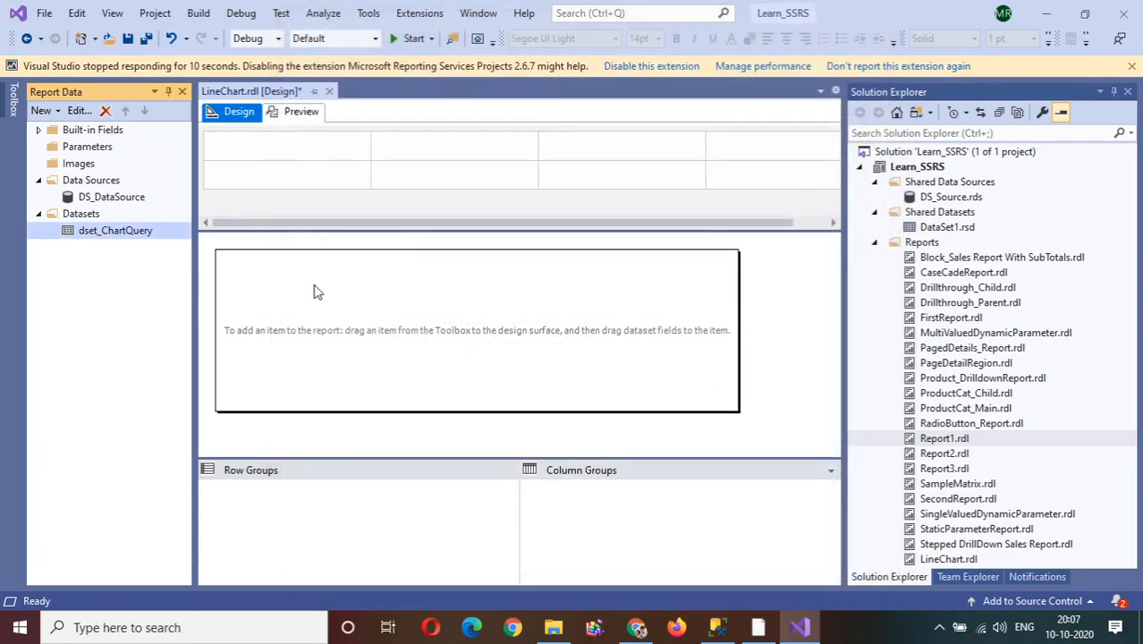
key(ctrl+s)
Browse the available chart types and insert a basic Line chart into the report body.
right_click(314, 292)
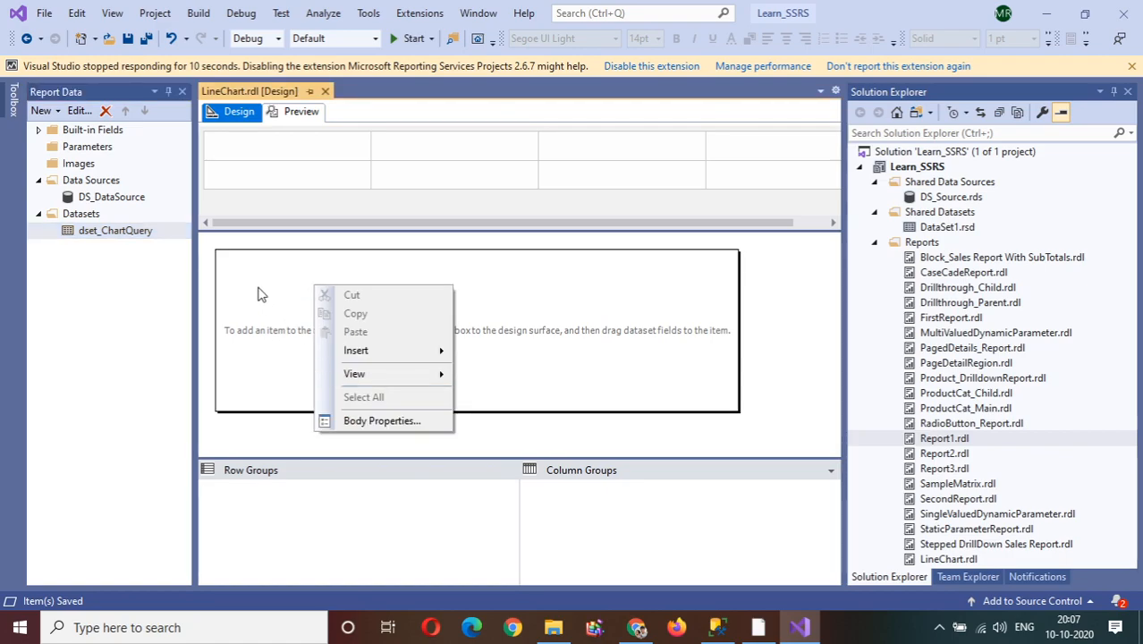
mouse_move(382, 354)
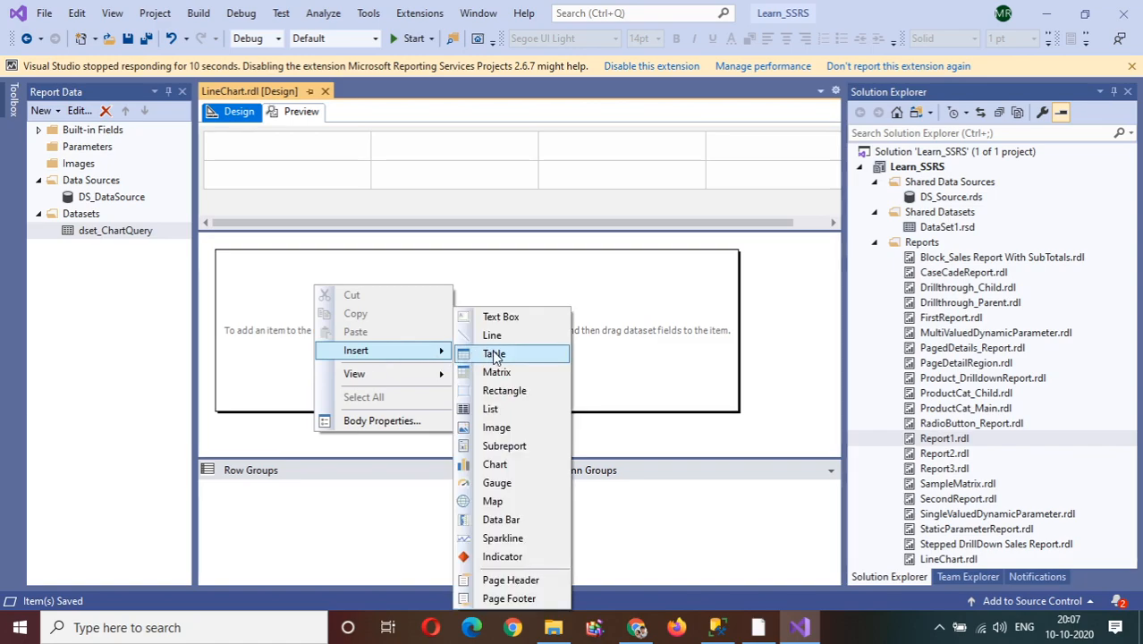
click(497, 465)
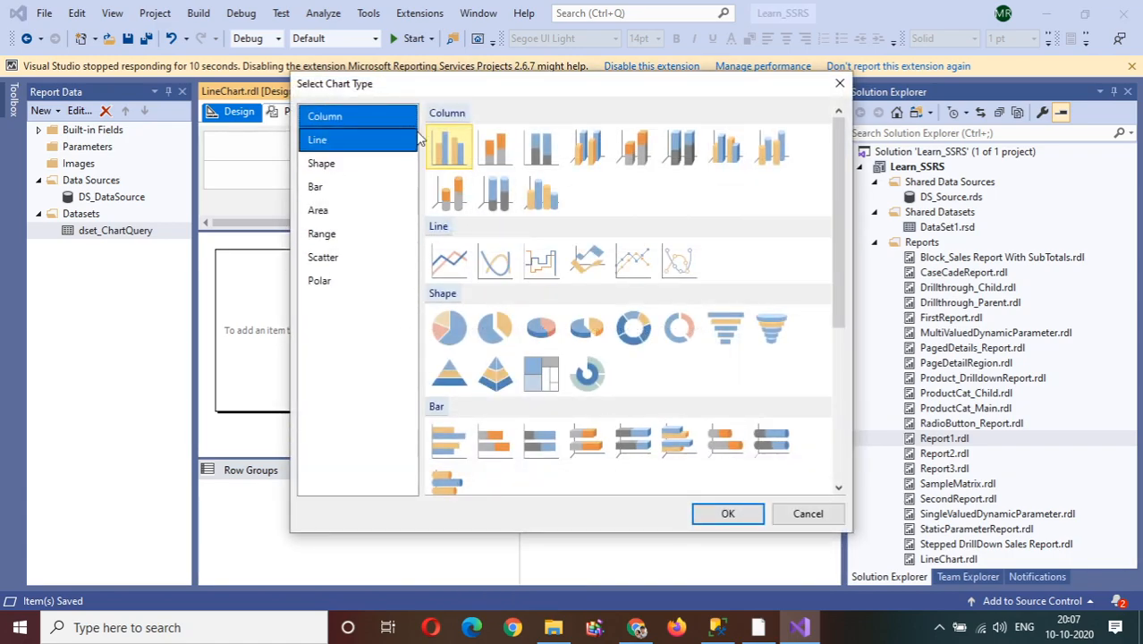
drag(430, 92, 395, 93)
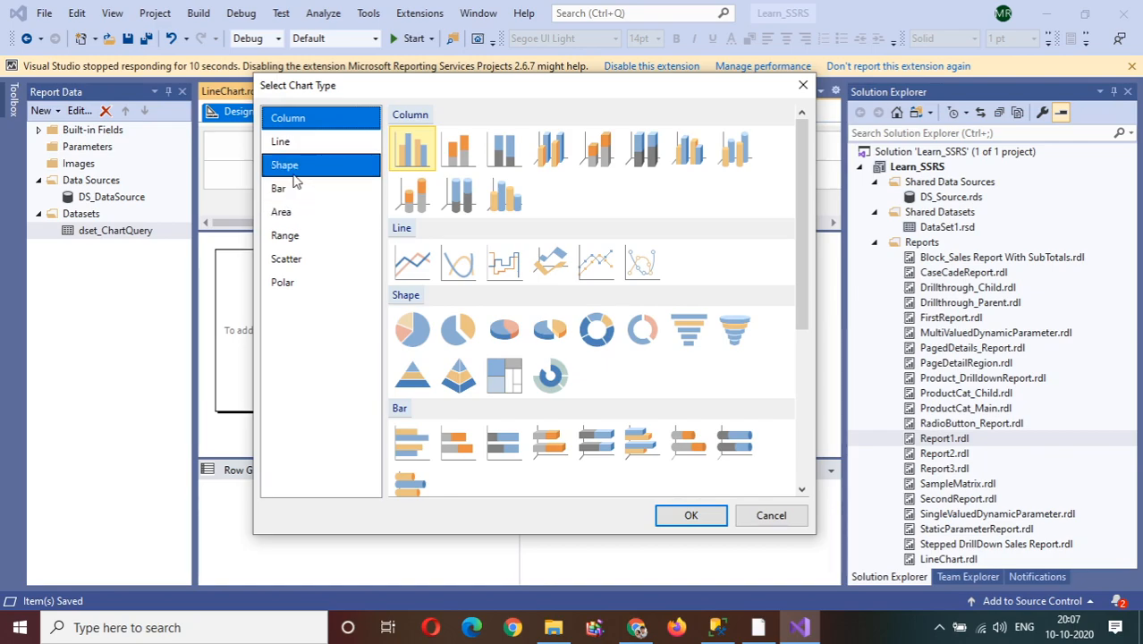
click(285, 143)
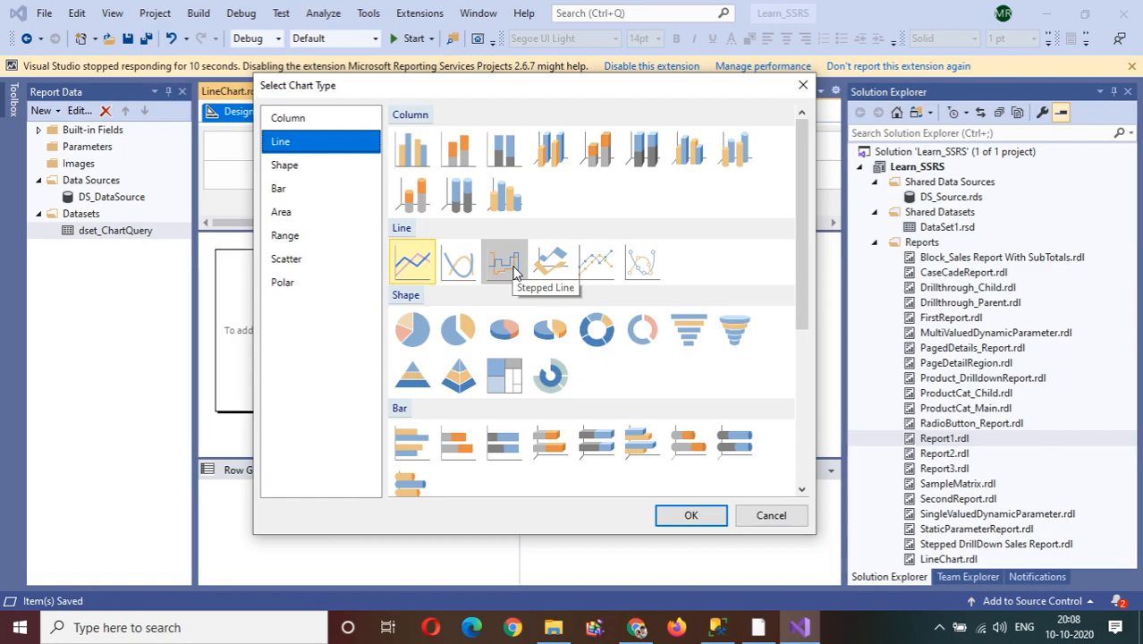
click(293, 189)
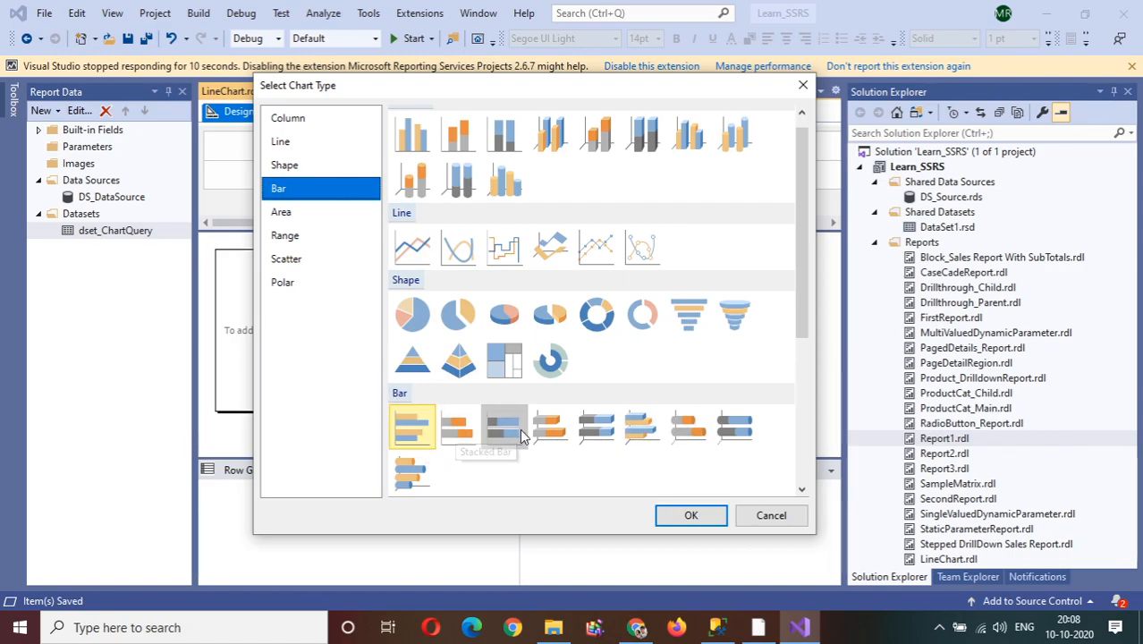
click(288, 295)
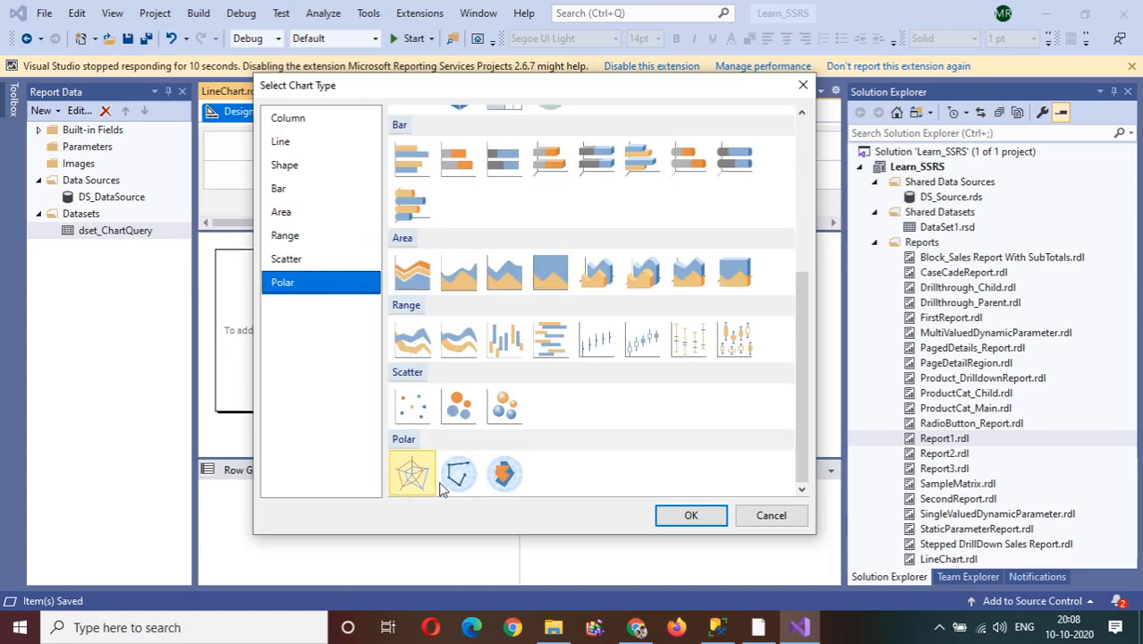
click(287, 145)
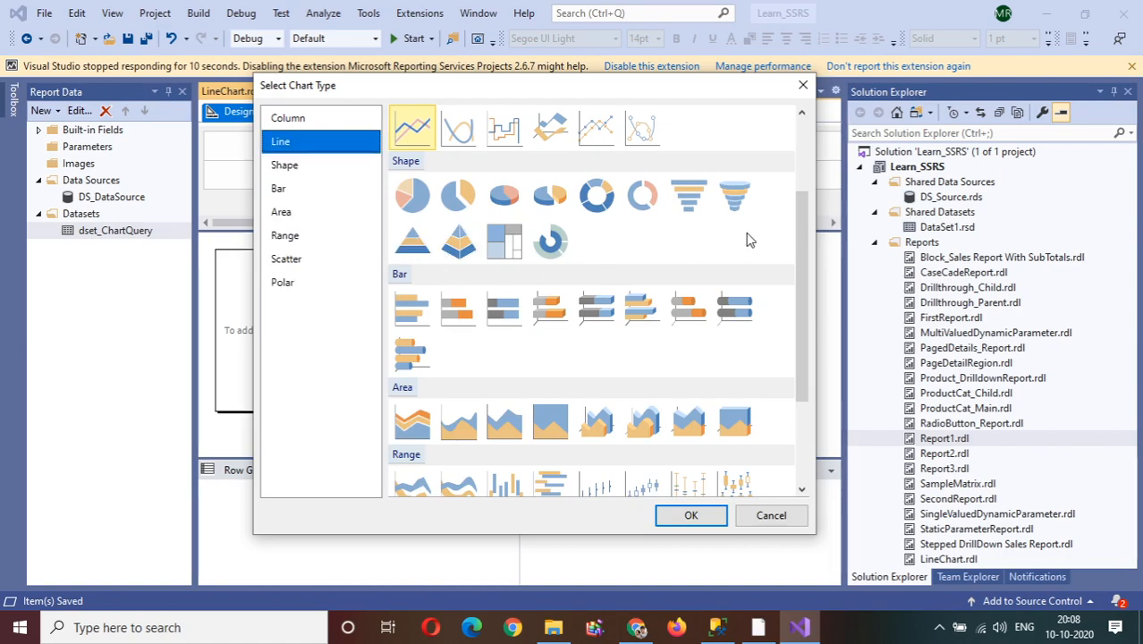
drag(807, 271, 794, 206)
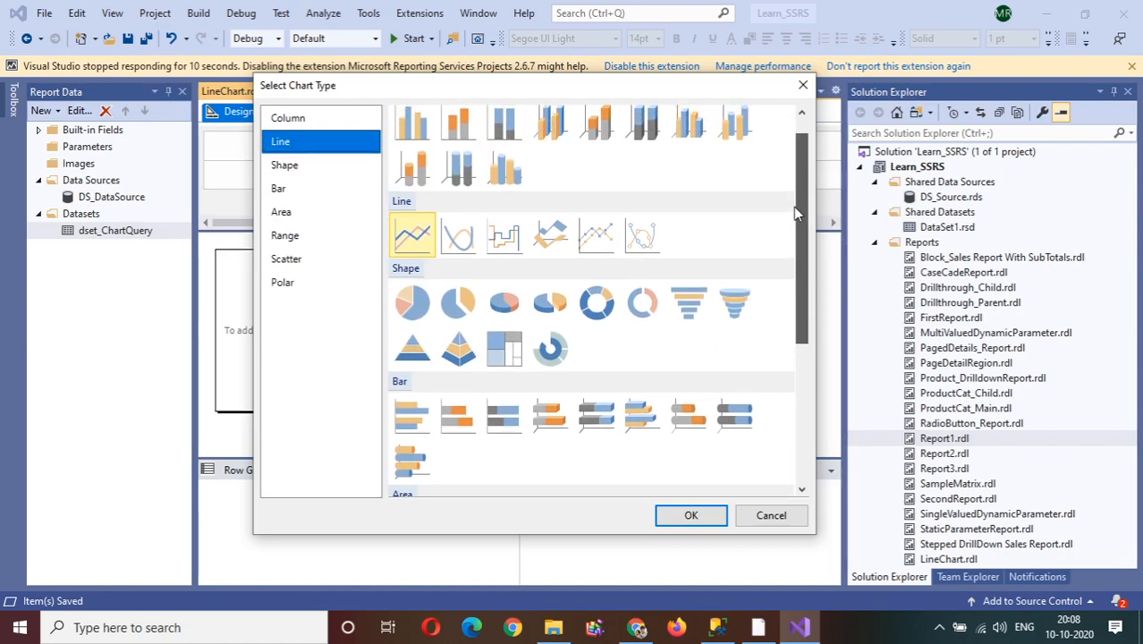
click(420, 251)
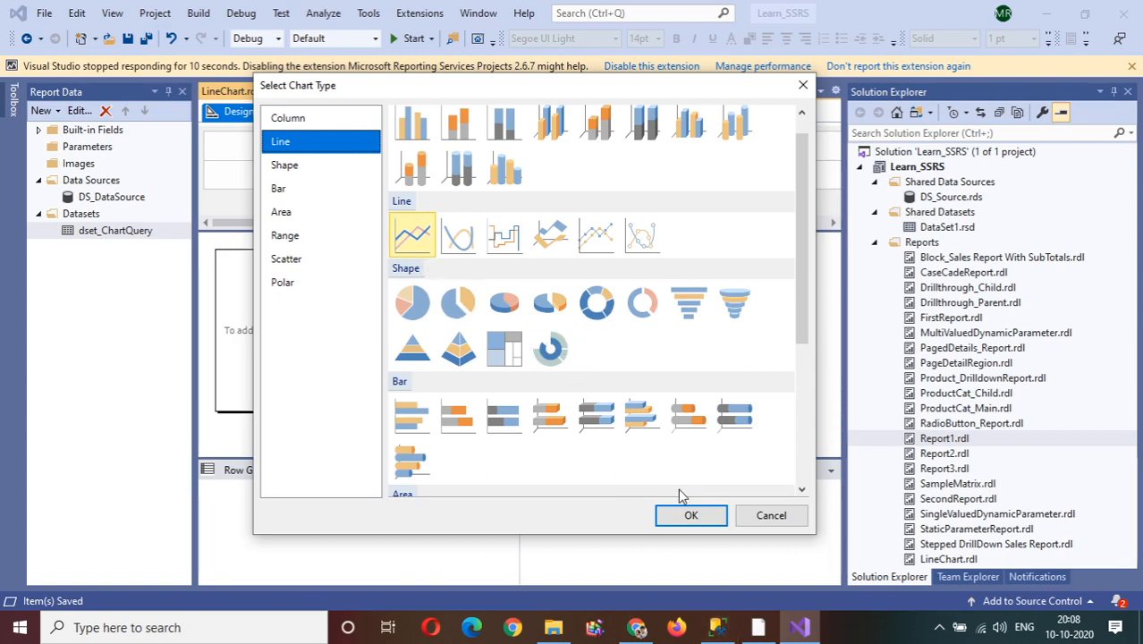
click(691, 516)
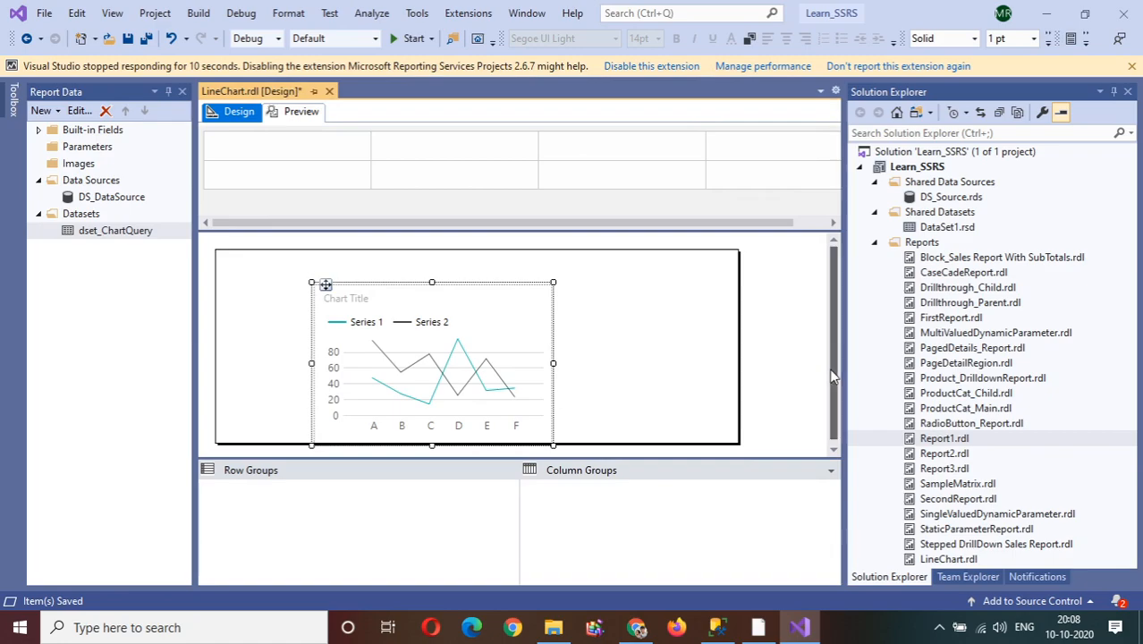
Select the line chart and examine its Chart Data areas for values, category groups and series groups.
drag(833, 371, 841, 400)
click(435, 298)
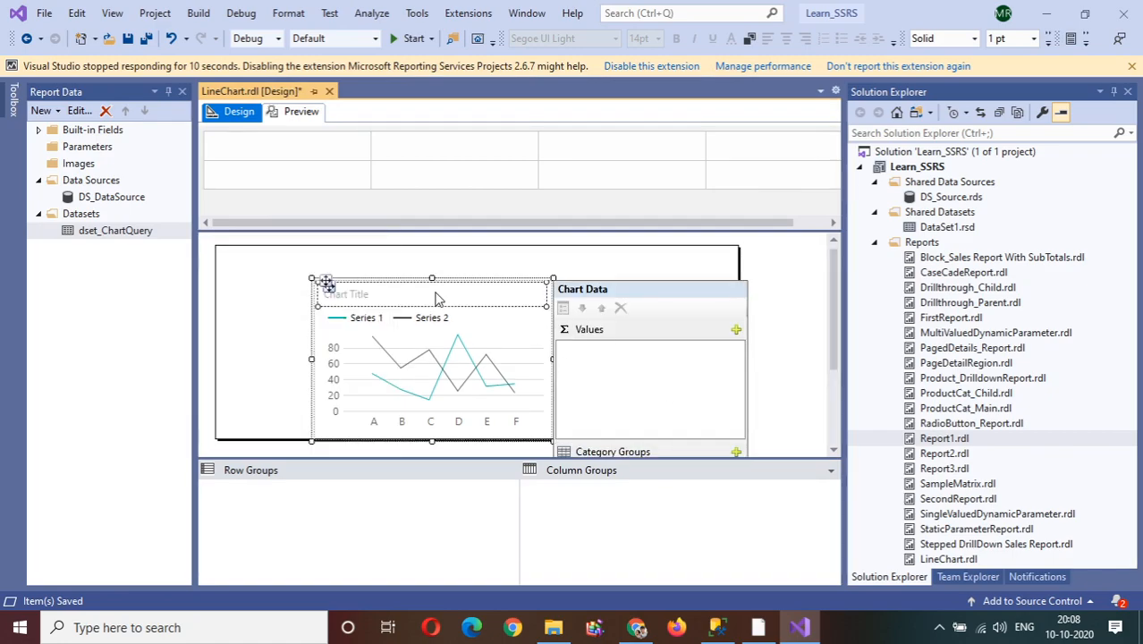
click(265, 327)
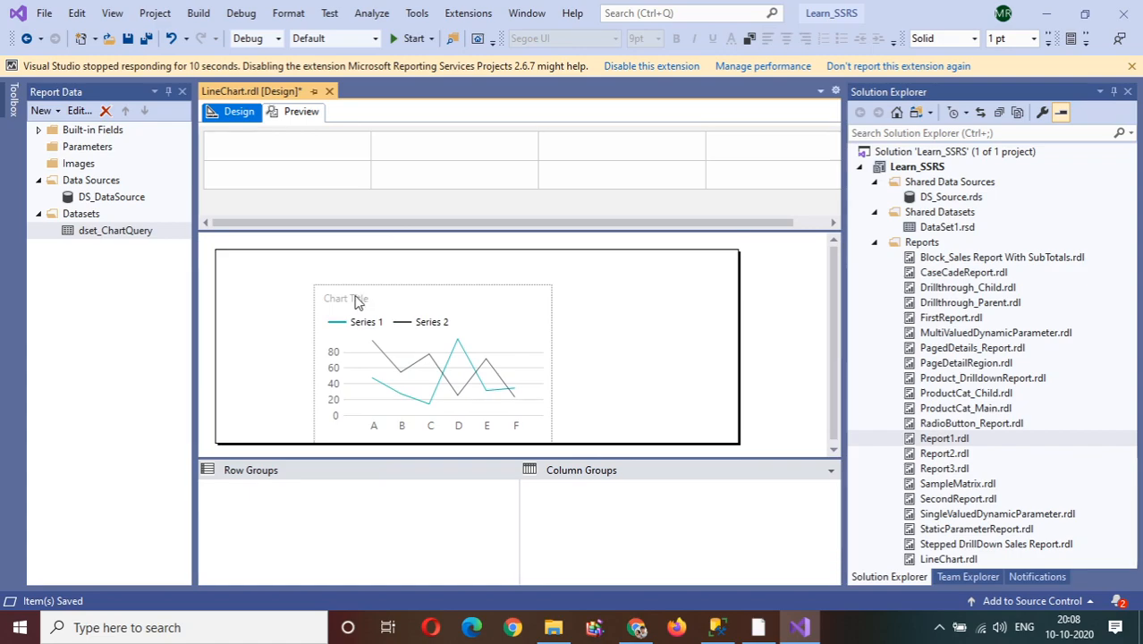
click(399, 307)
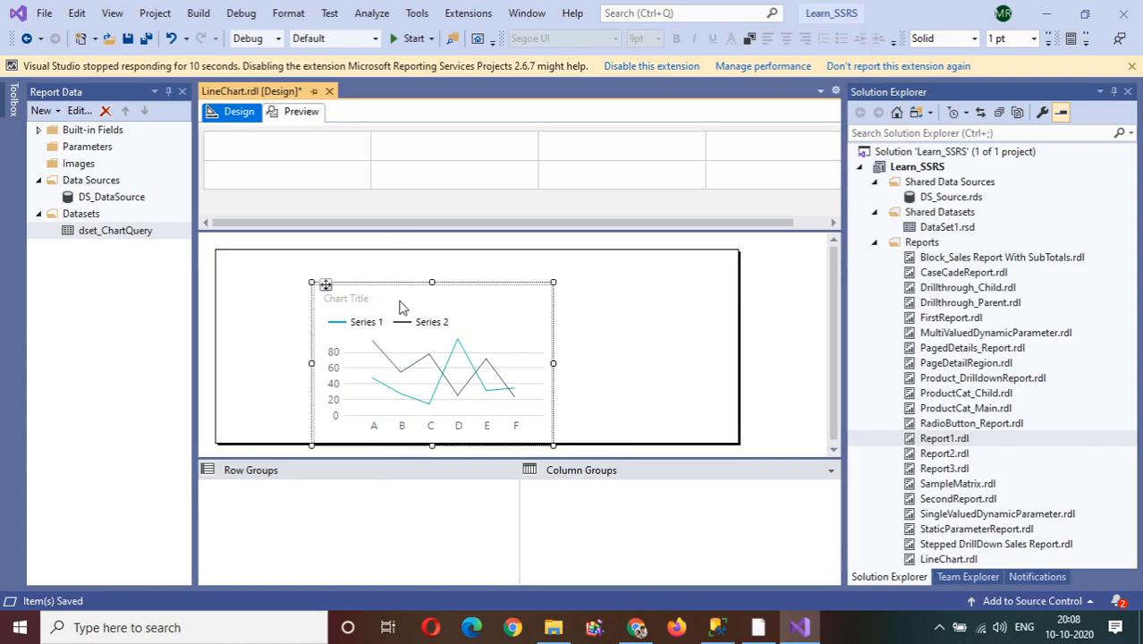
click(340, 300)
click(492, 293)
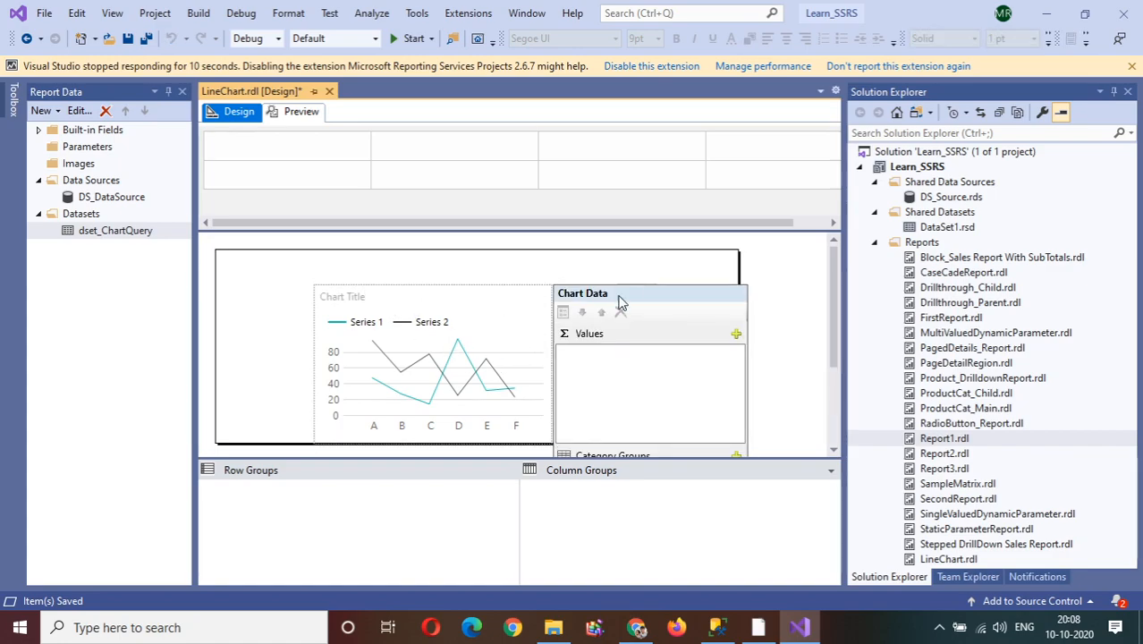
click(835, 372)
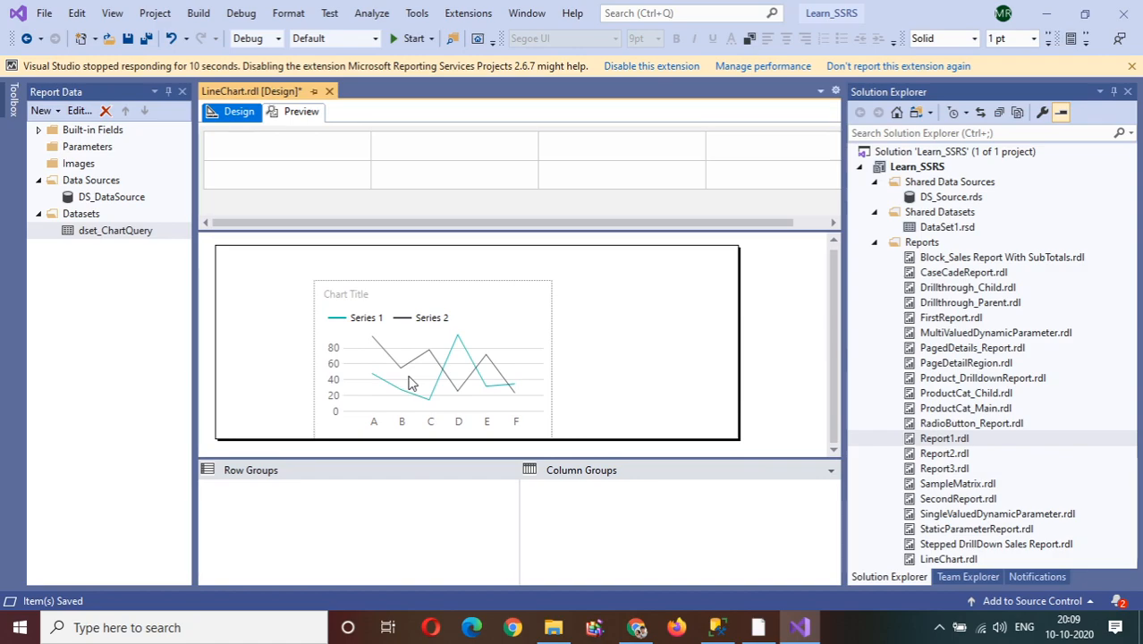
click(470, 326)
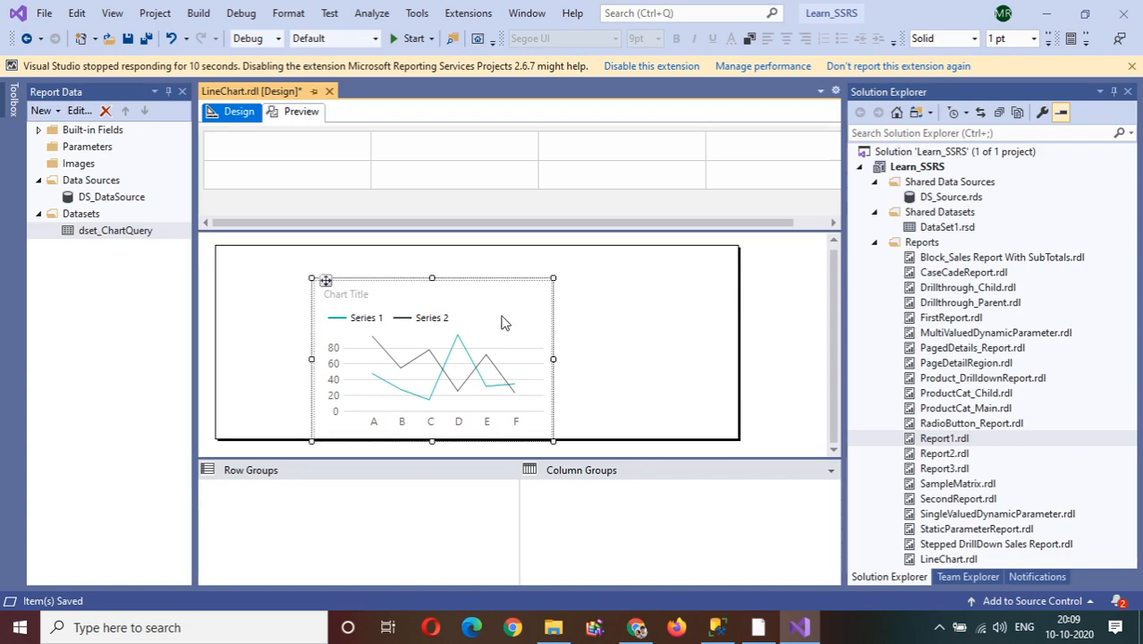
click(503, 323)
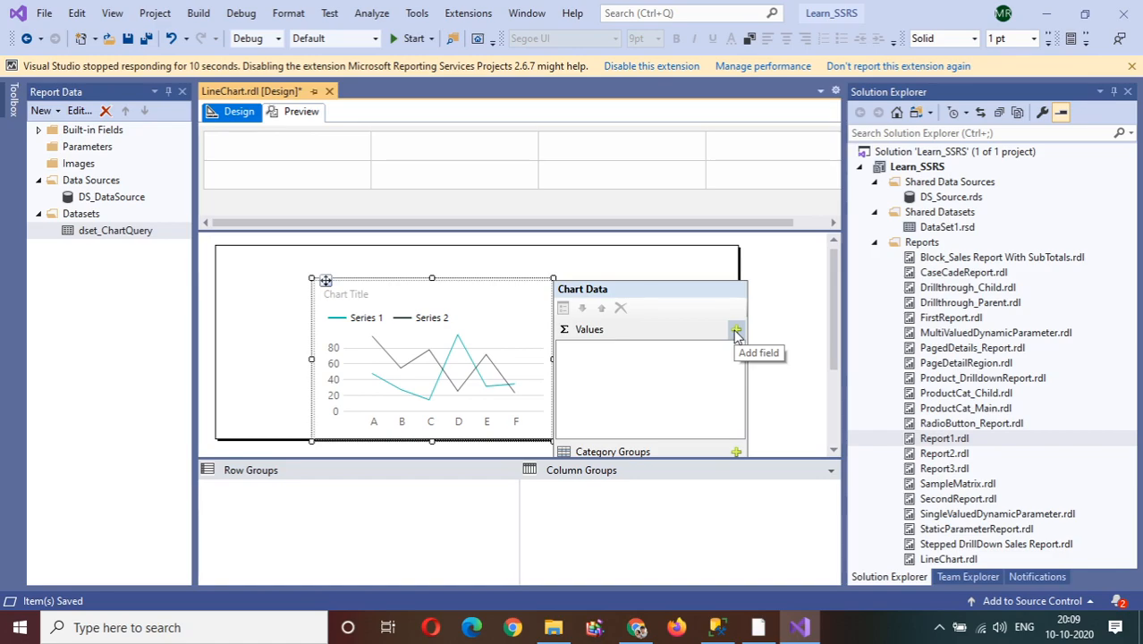
drag(834, 347, 838, 400)
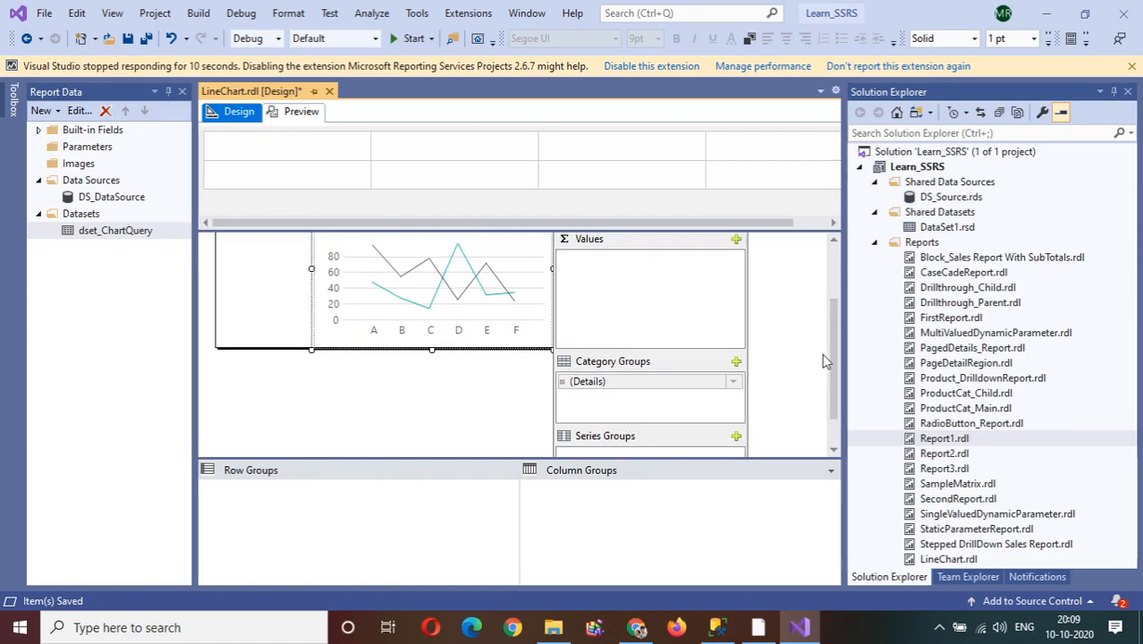
drag(833, 311, 833, 300)
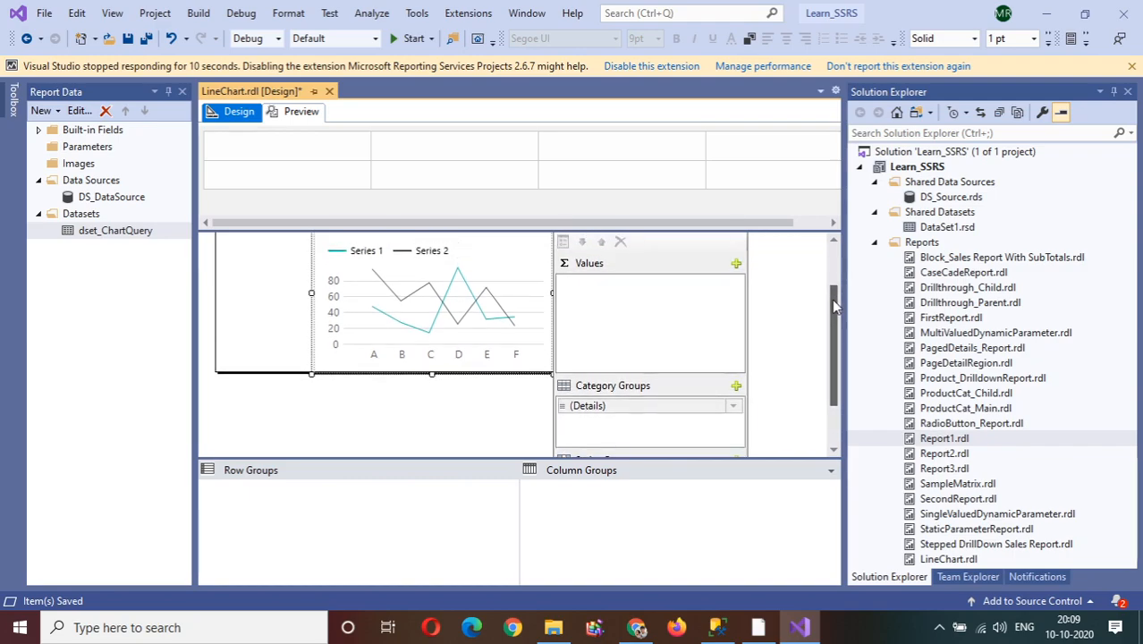
Try to add a dataset field to the line chart's Values.
click(735, 265)
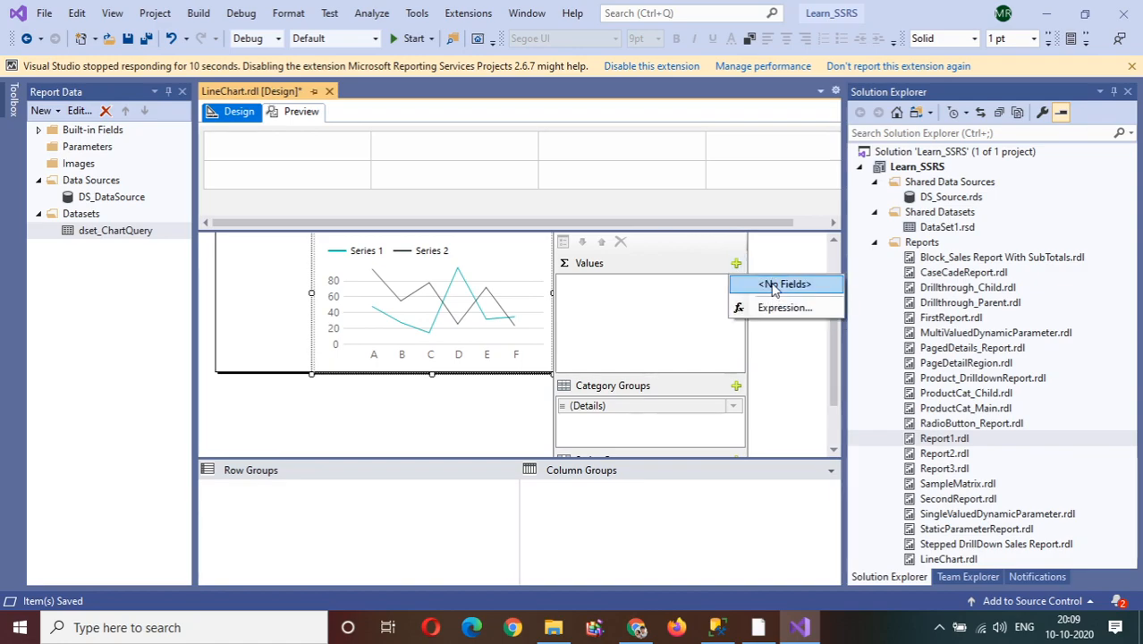
click(772, 286)
click(733, 265)
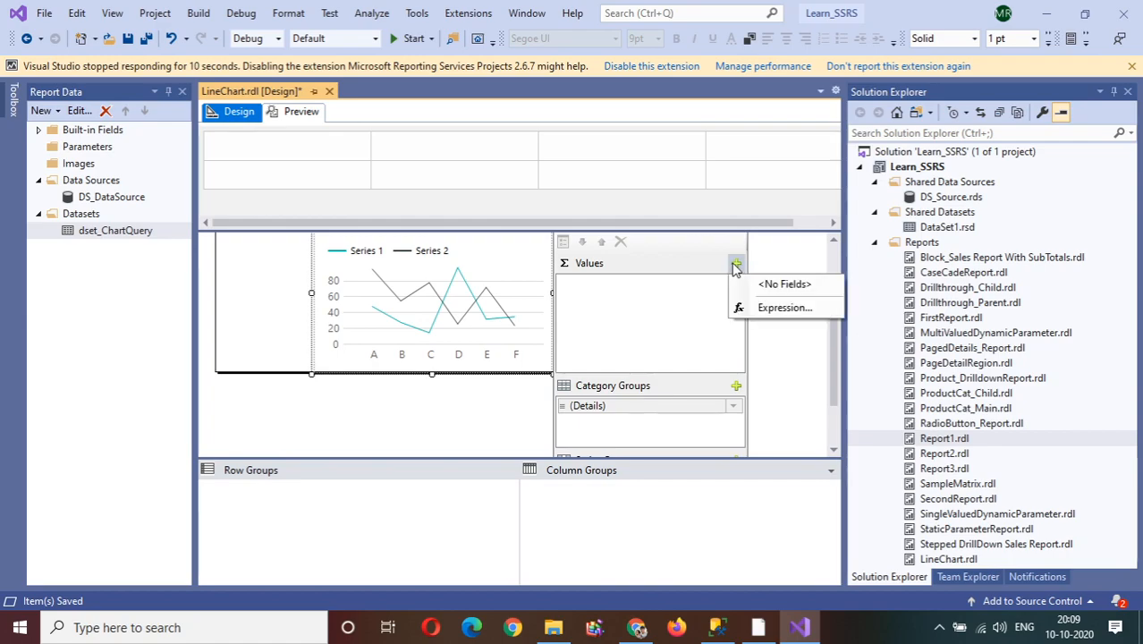
click(668, 326)
click(487, 275)
Reopen dset_ChartQuery and remove the count function around P.[Name] and the GROUP BY clause from its query.
click(125, 238)
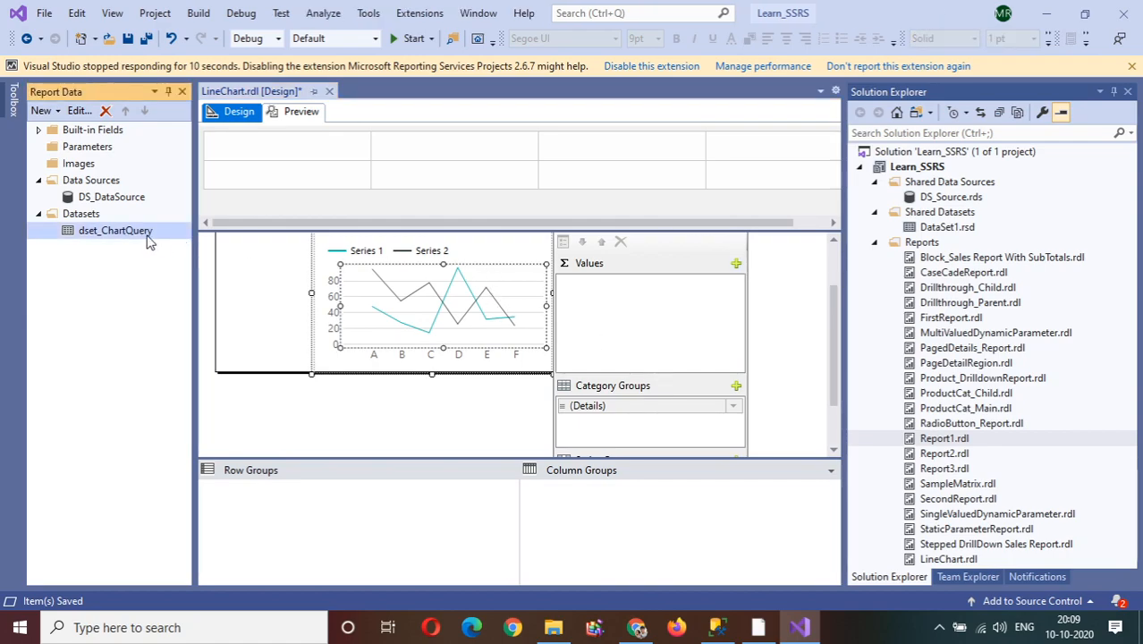
double_click(134, 232)
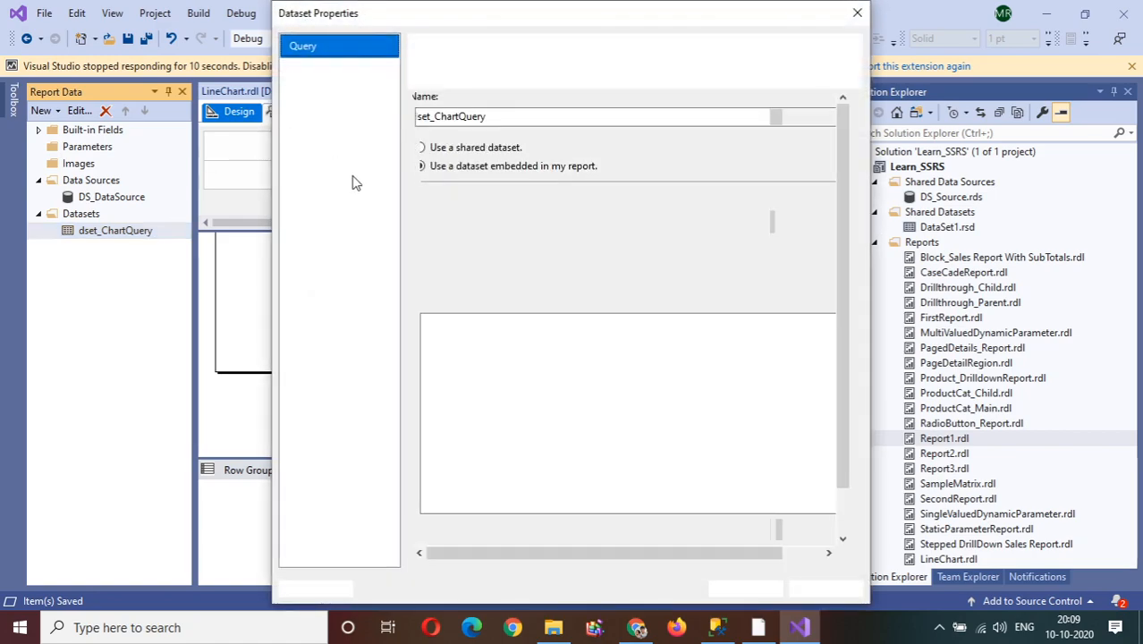
click(510, 359)
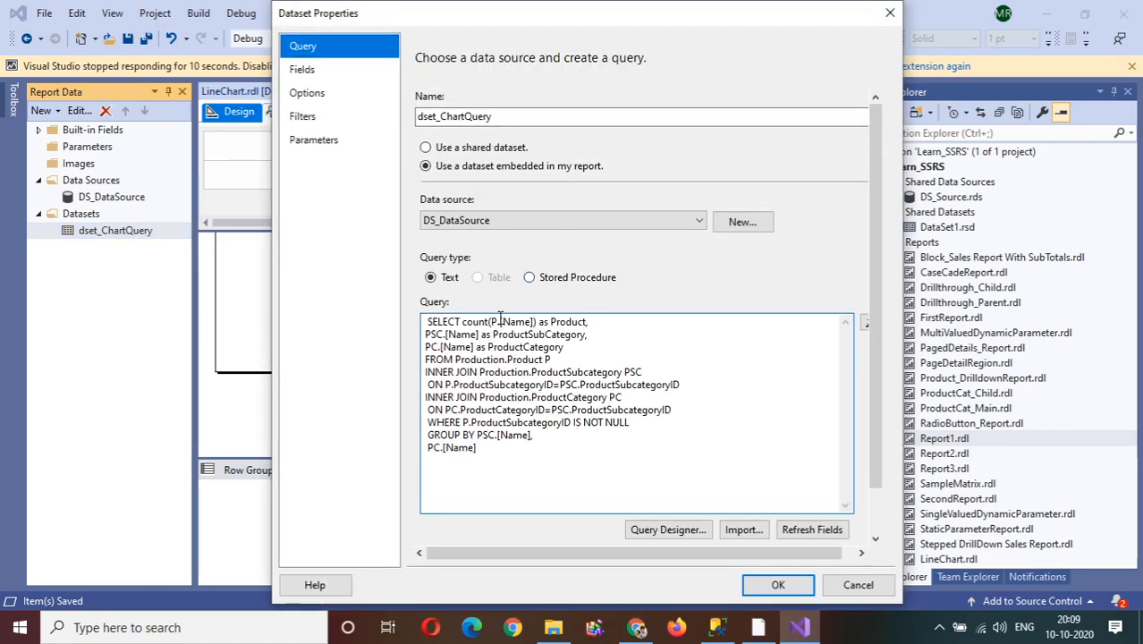
drag(491, 324, 465, 323)
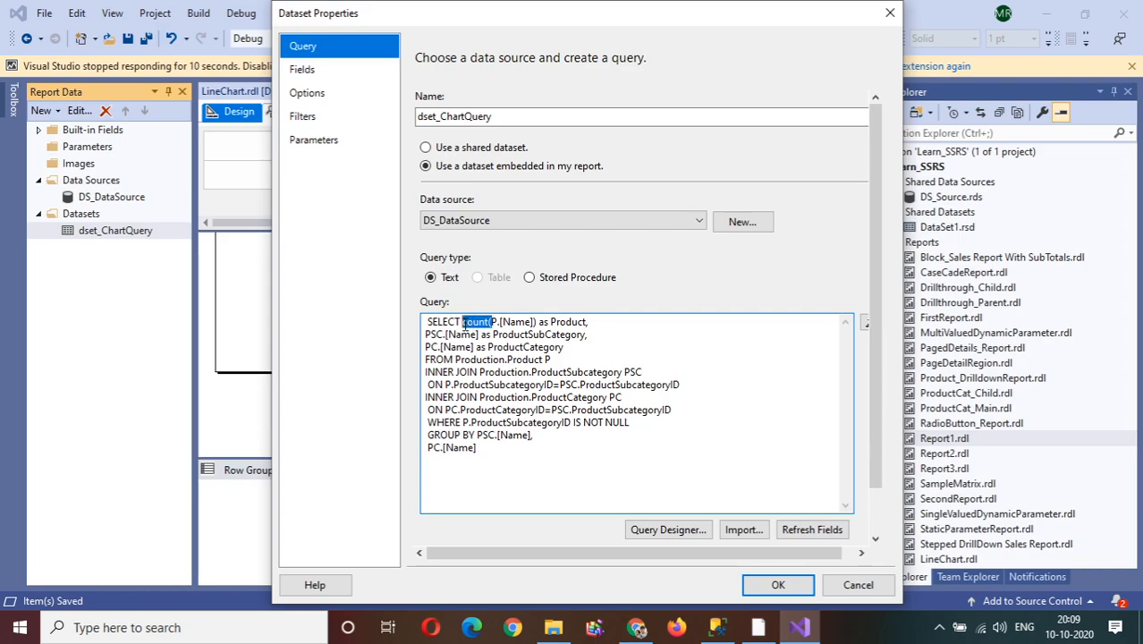
key(Delete)
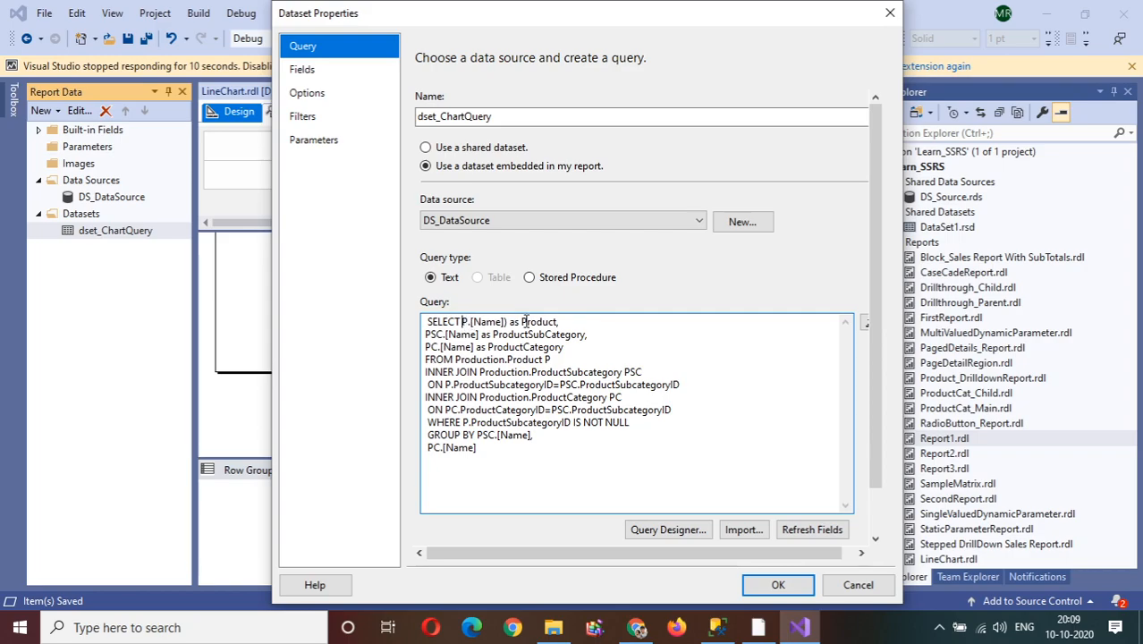
click(508, 322)
key(BackSpace)
drag(494, 448, 436, 435)
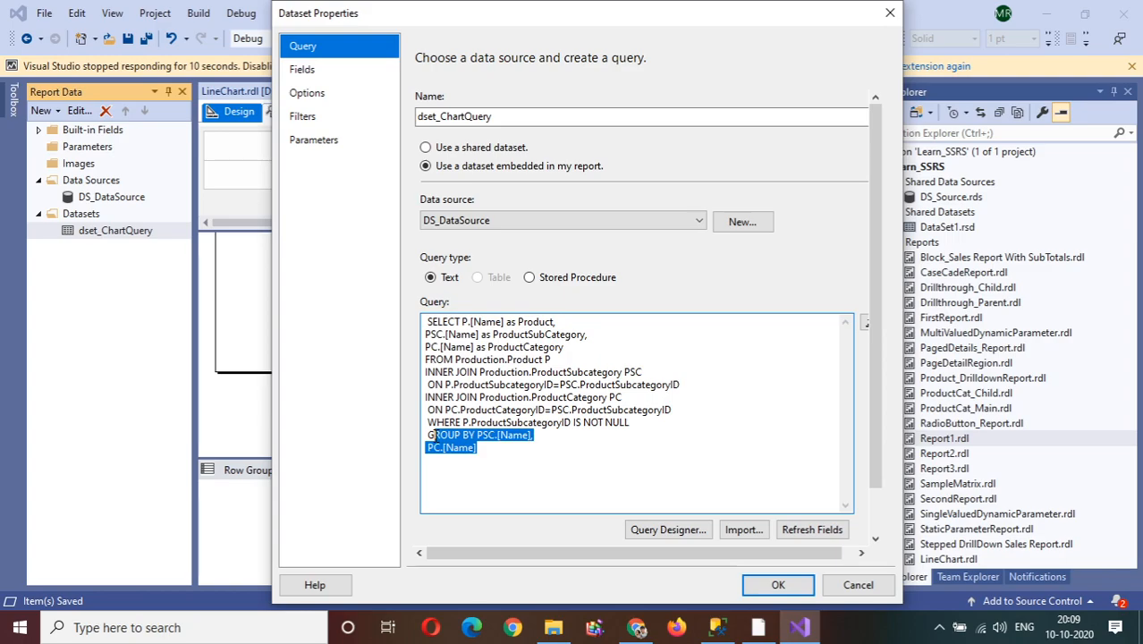
key(Delete)
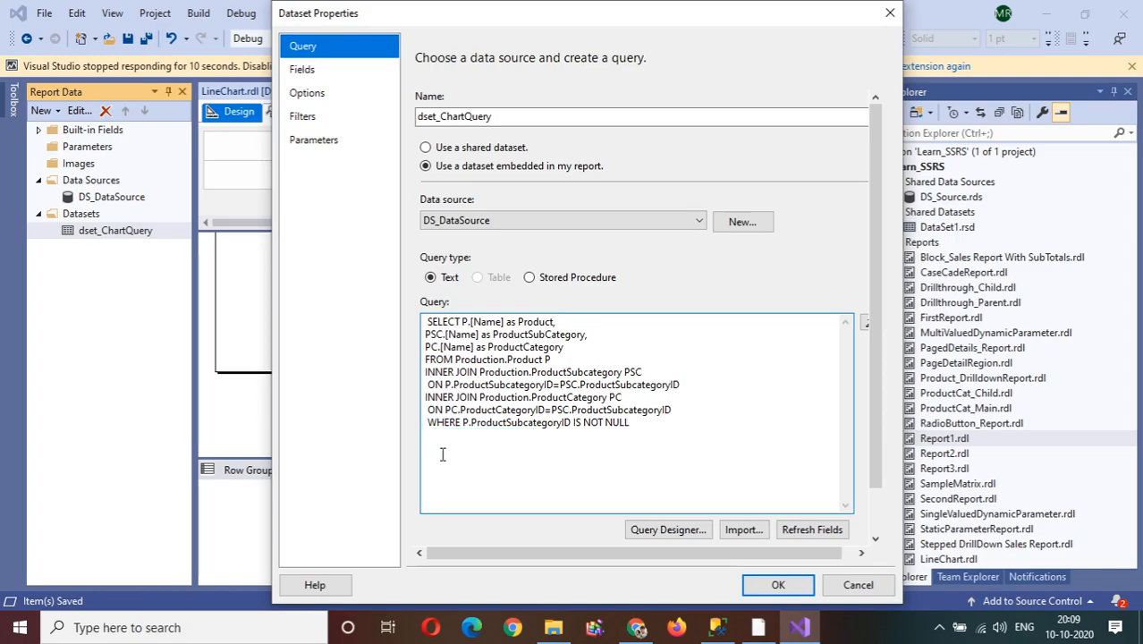
Switch to SQL Server Management Studio and run the product count query grouped by subcategory and category.
click(716, 627)
click(396, 383)
drag(362, 429, 253, 241)
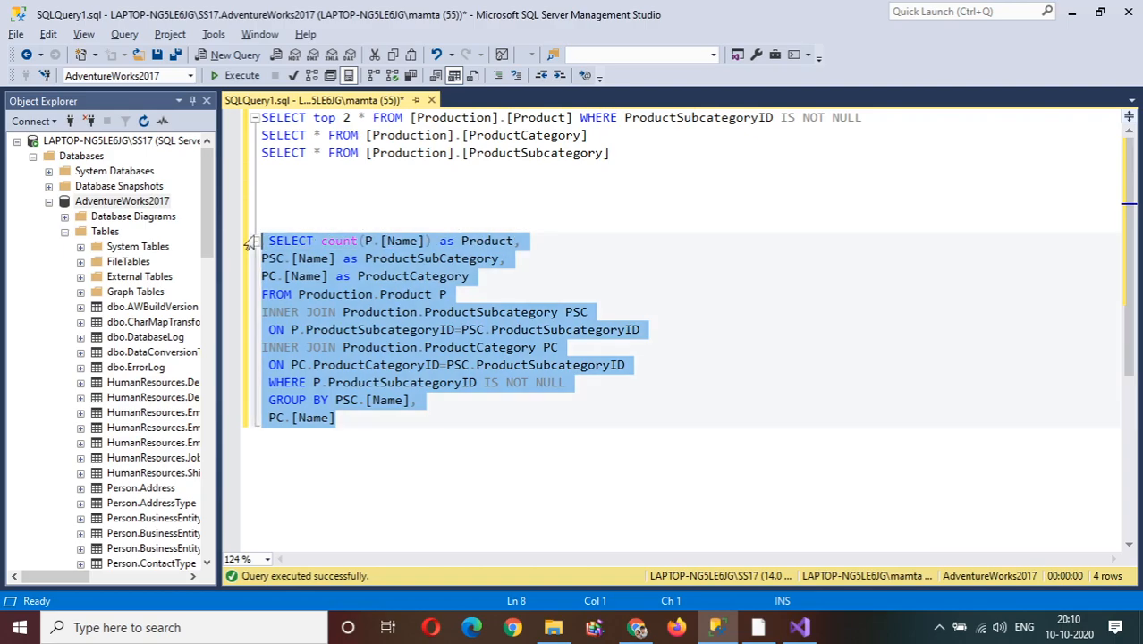
click(234, 77)
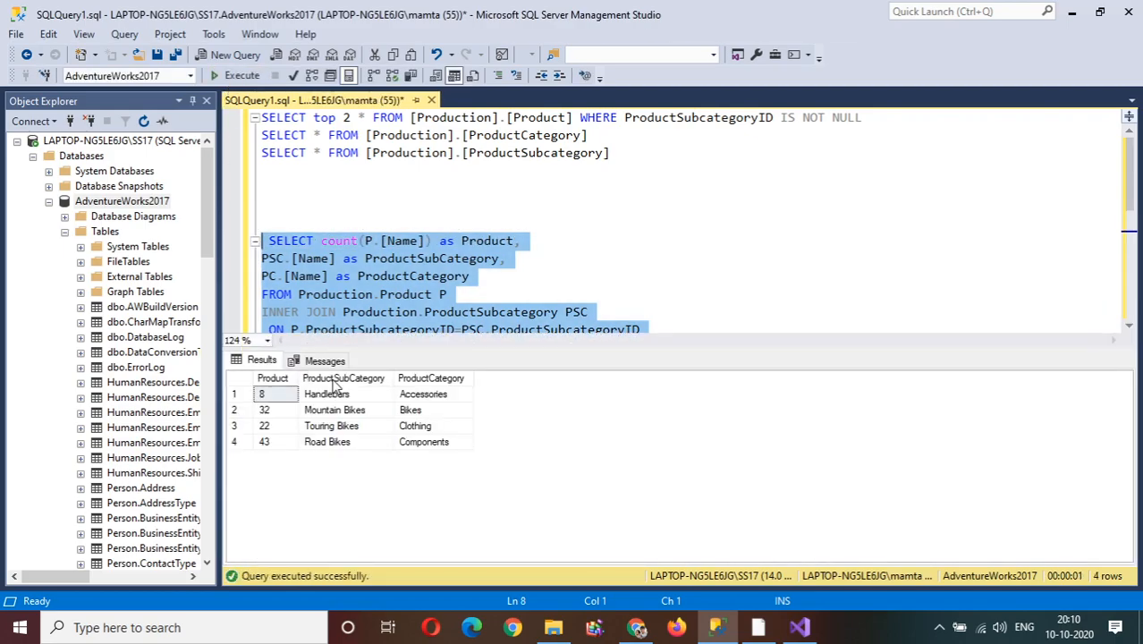
click(266, 397)
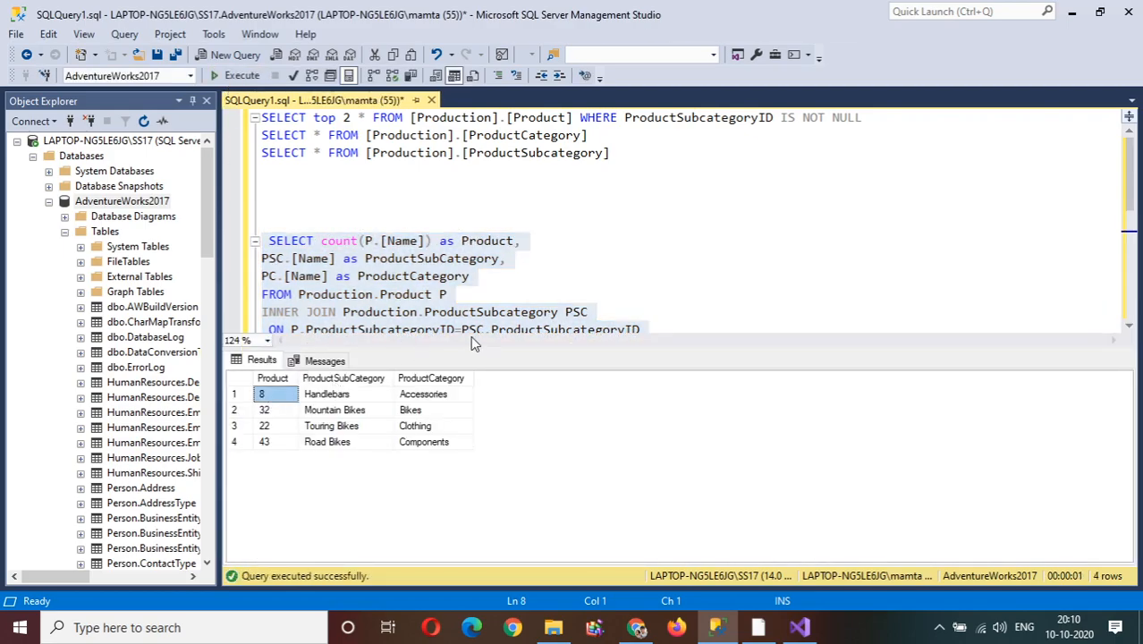
Examine the query's count function and its result rows to read the product count for each product category.
click(1127, 328)
click(1127, 327)
click(1127, 327)
click(1127, 327)
click(1127, 327)
click(1127, 327)
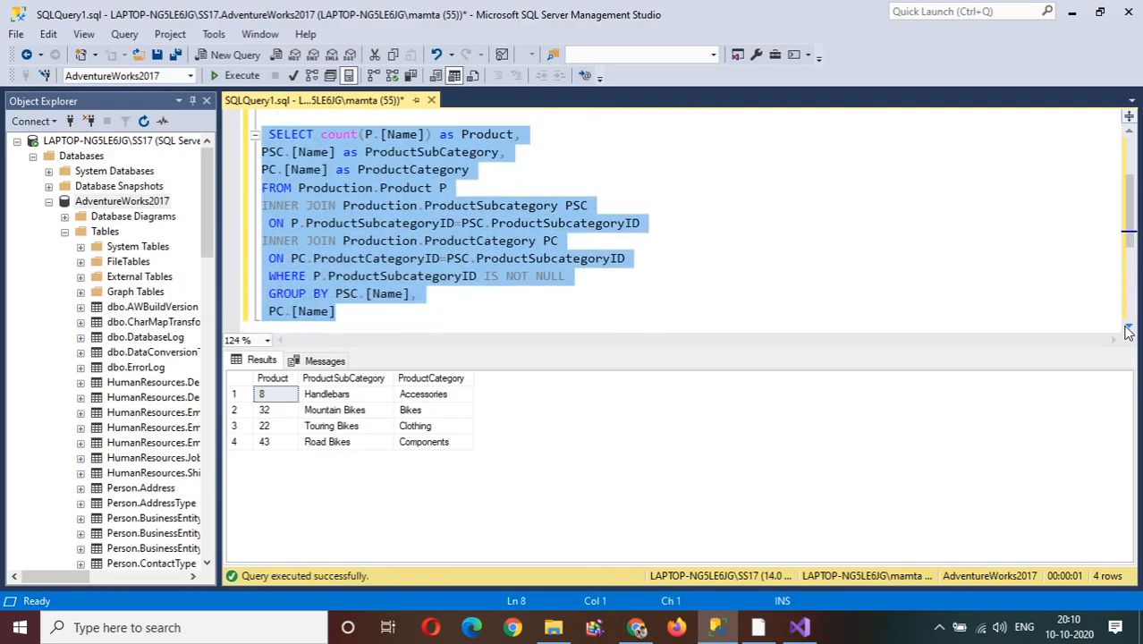
click(366, 308)
drag(340, 312, 261, 134)
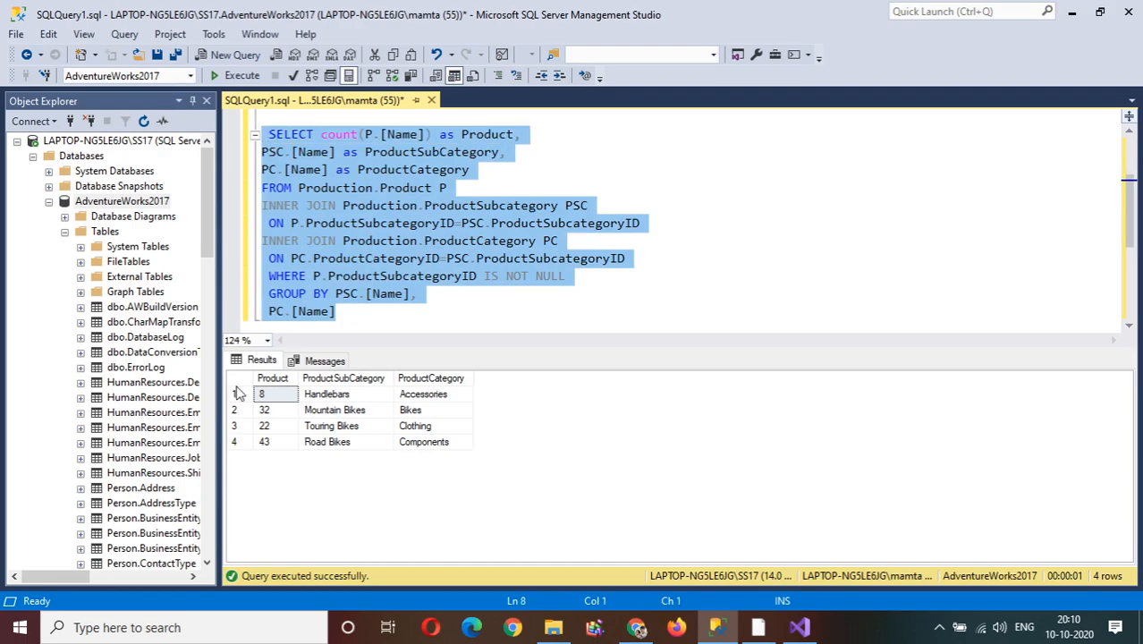
click(428, 400)
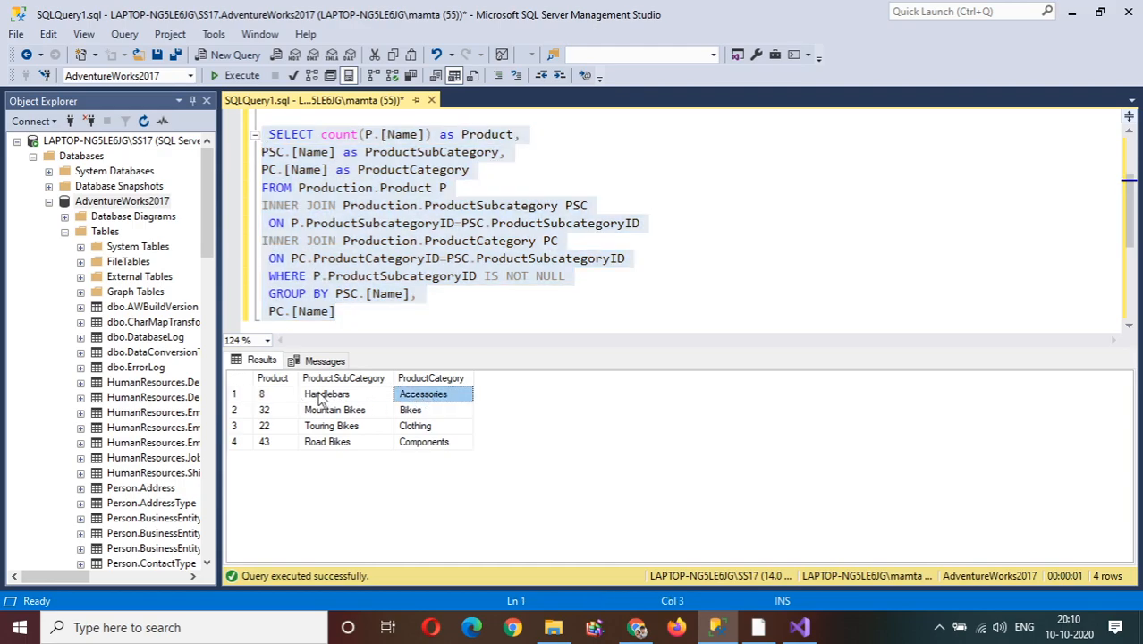
click(277, 398)
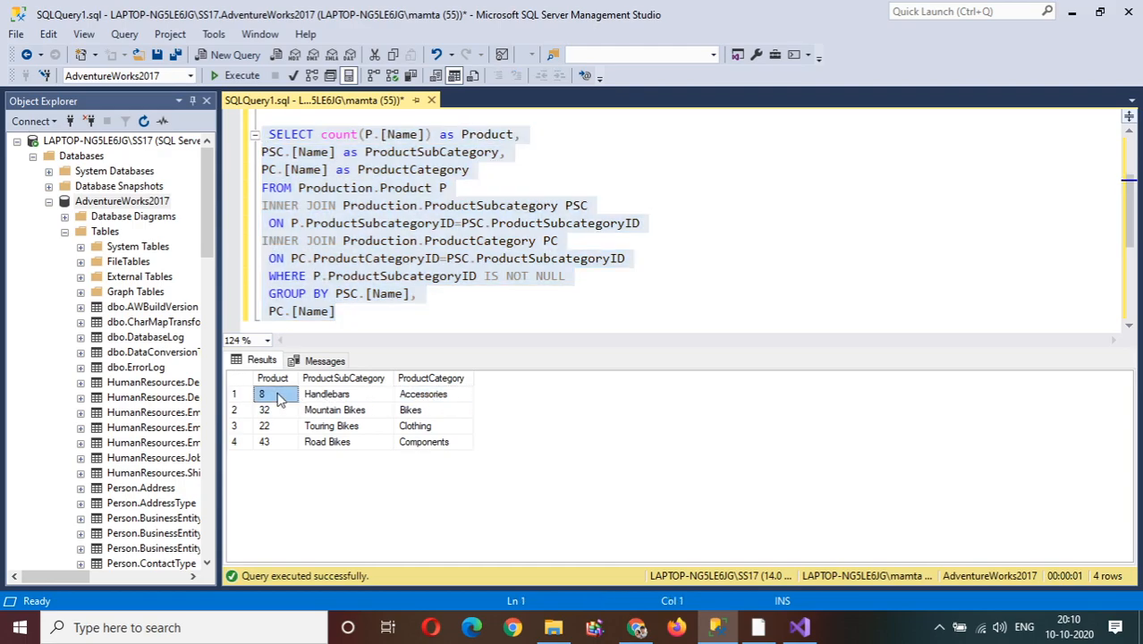
click(419, 412)
click(281, 412)
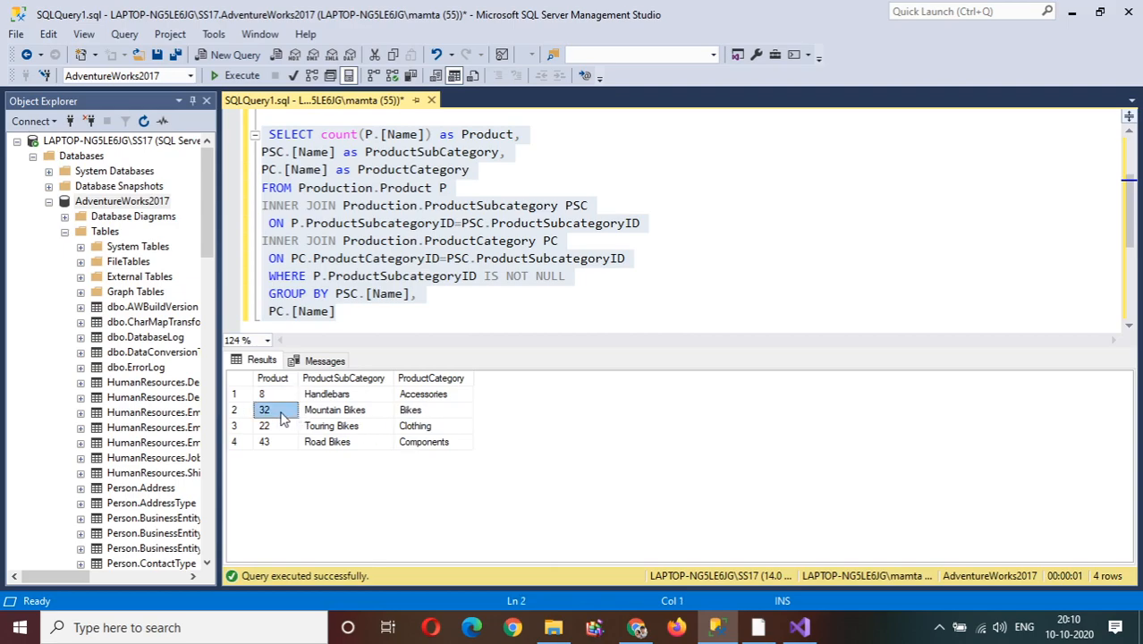
click(428, 429)
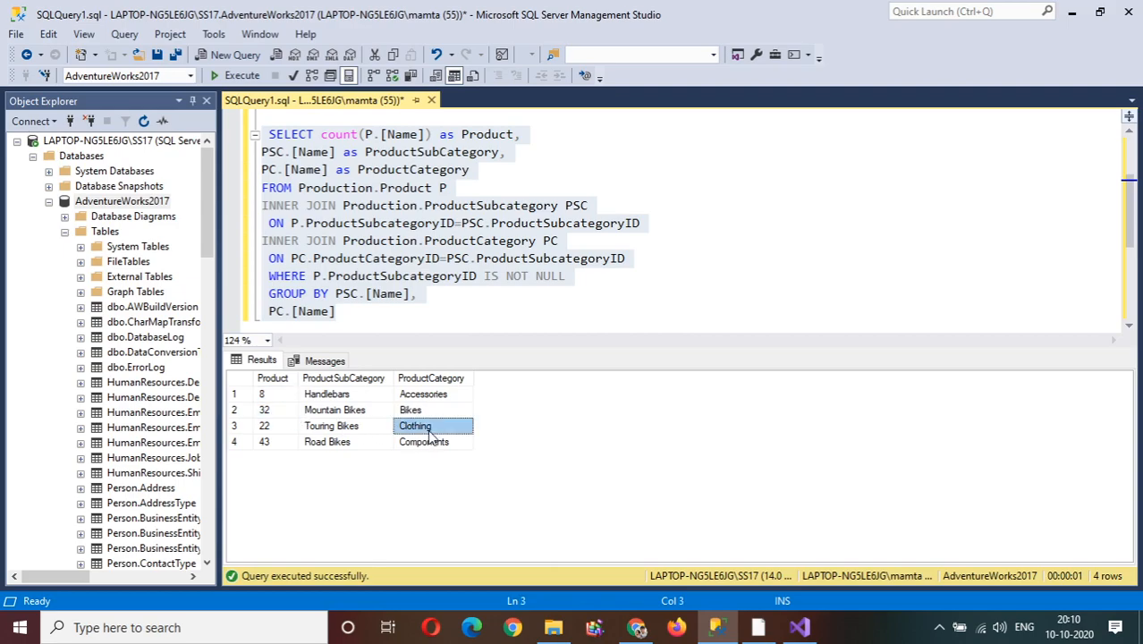
click(289, 428)
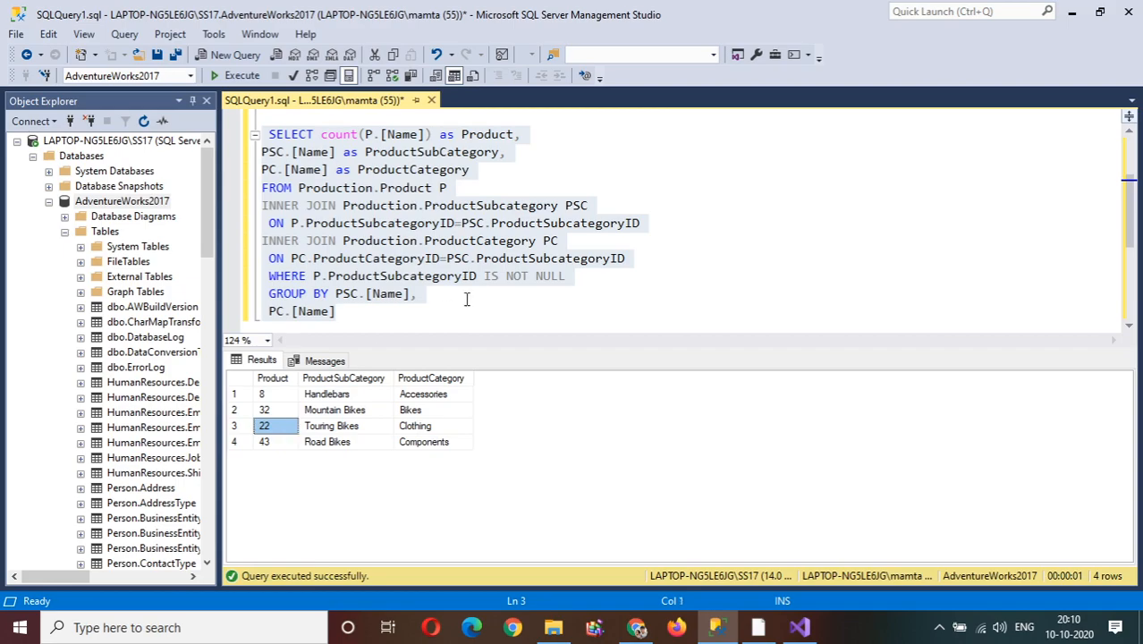
click(349, 152)
drag(315, 130, 367, 136)
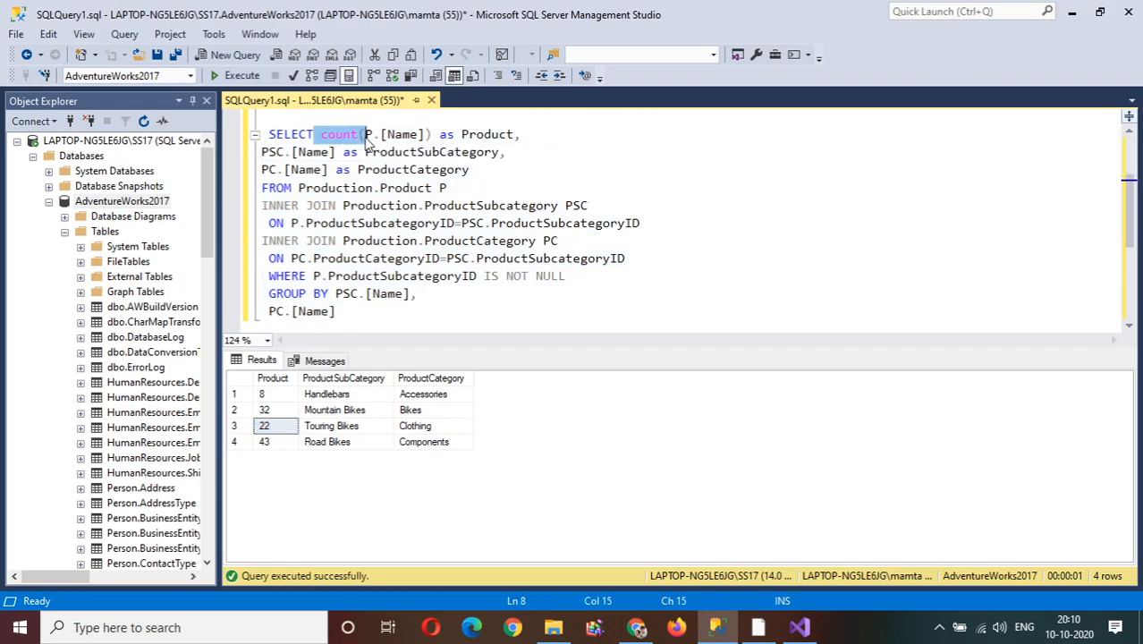
click(367, 134)
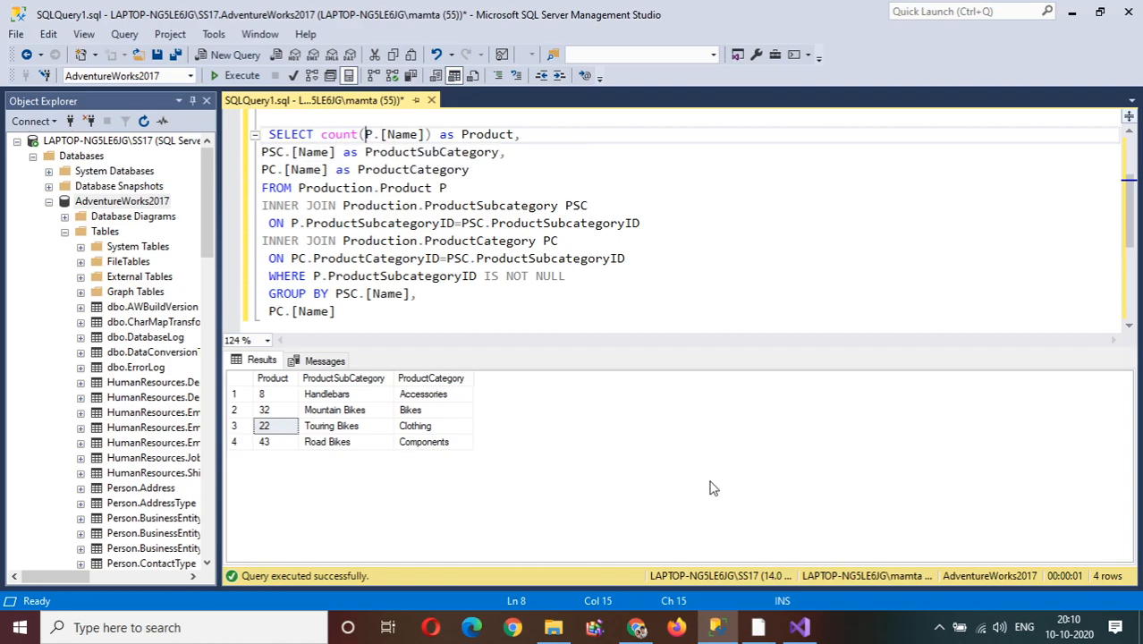
Switch back to Visual Studio, discard the open dataset edits and check which fields the line chart's Values offers.
click(799, 627)
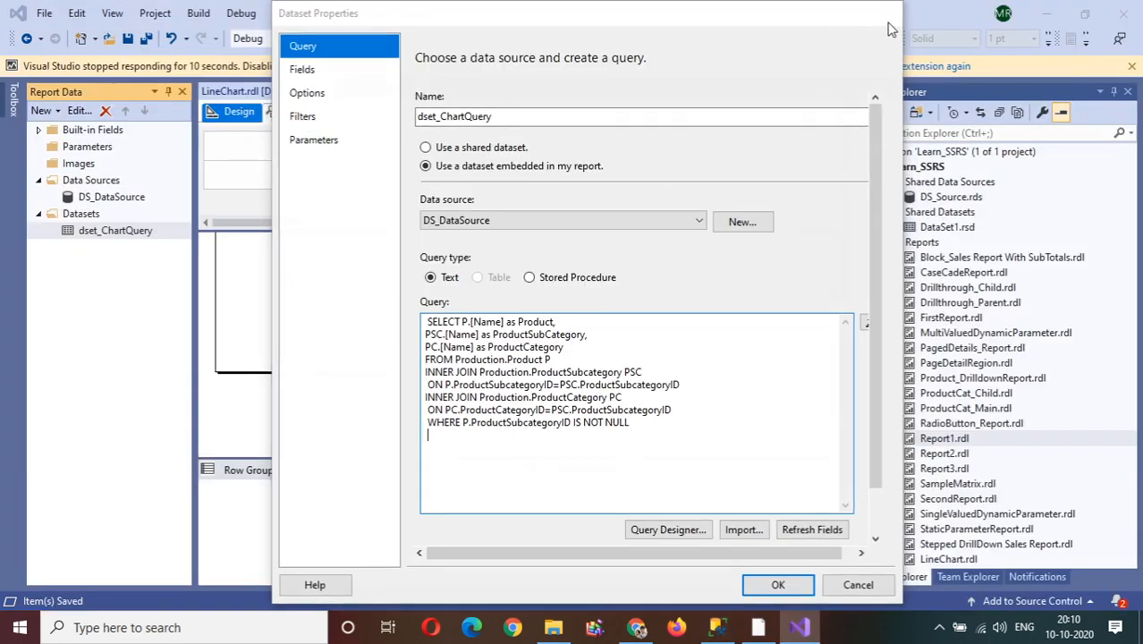
click(890, 14)
click(735, 265)
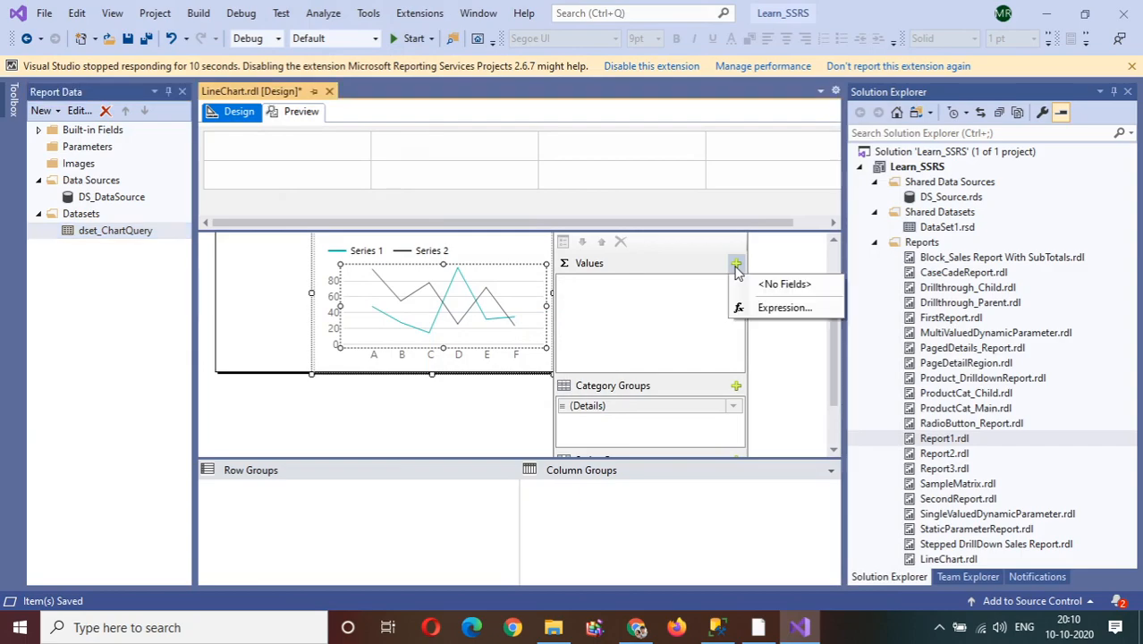
click(617, 282)
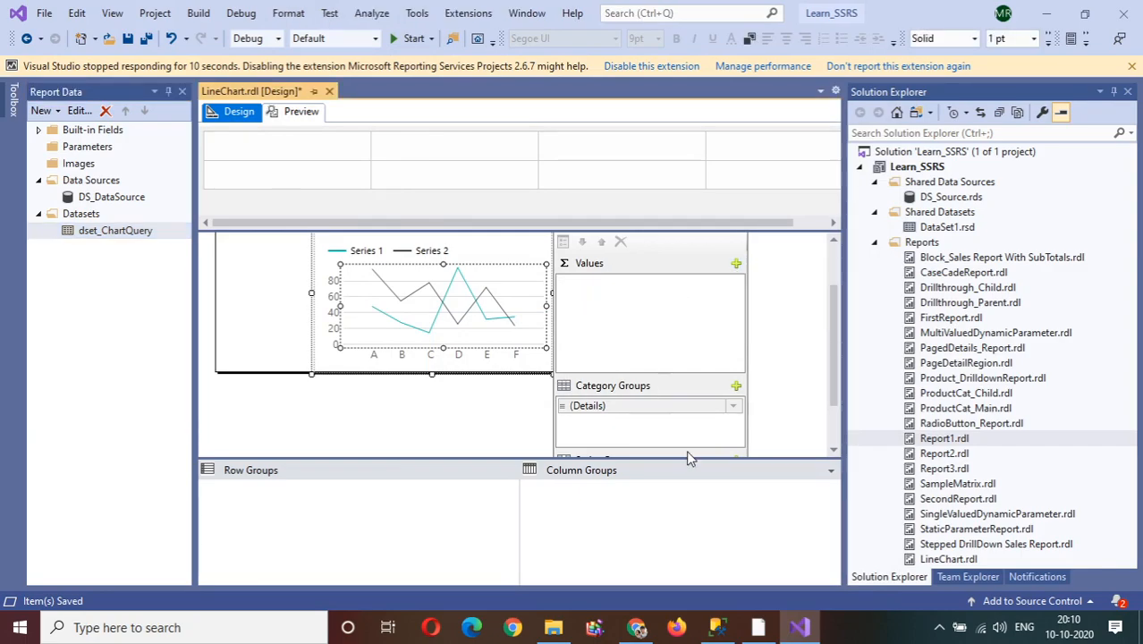
Remove the count function around P.[Name] and the GROUP BY clause from dset_ChartQuery, save the dataset and expand its fields.
double_click(141, 231)
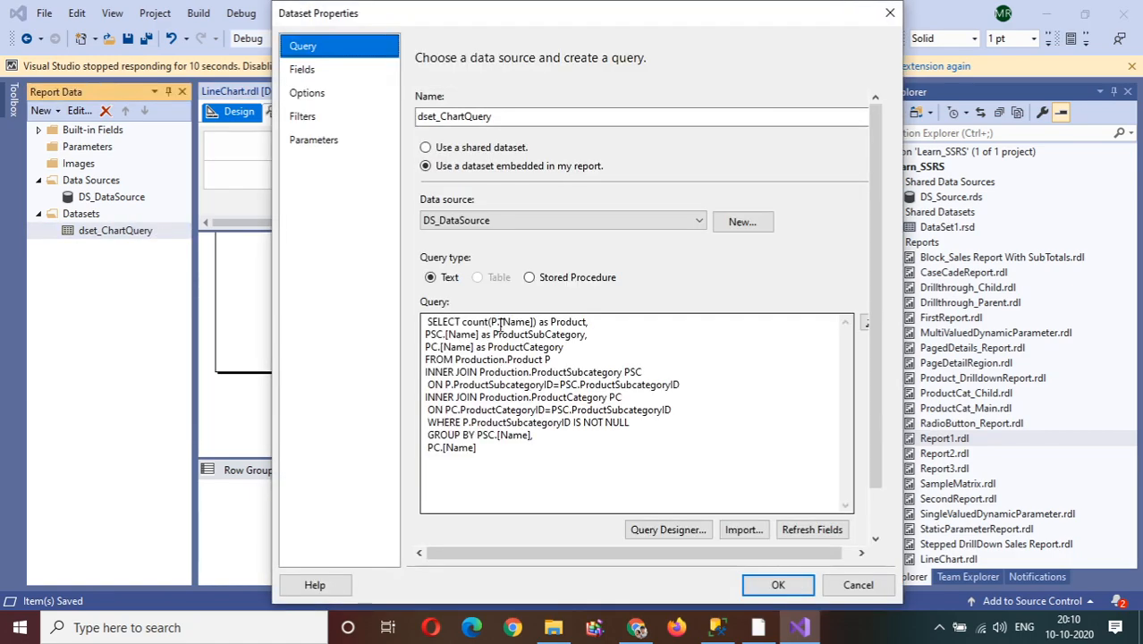
drag(491, 322, 462, 322)
key(BackSpace)
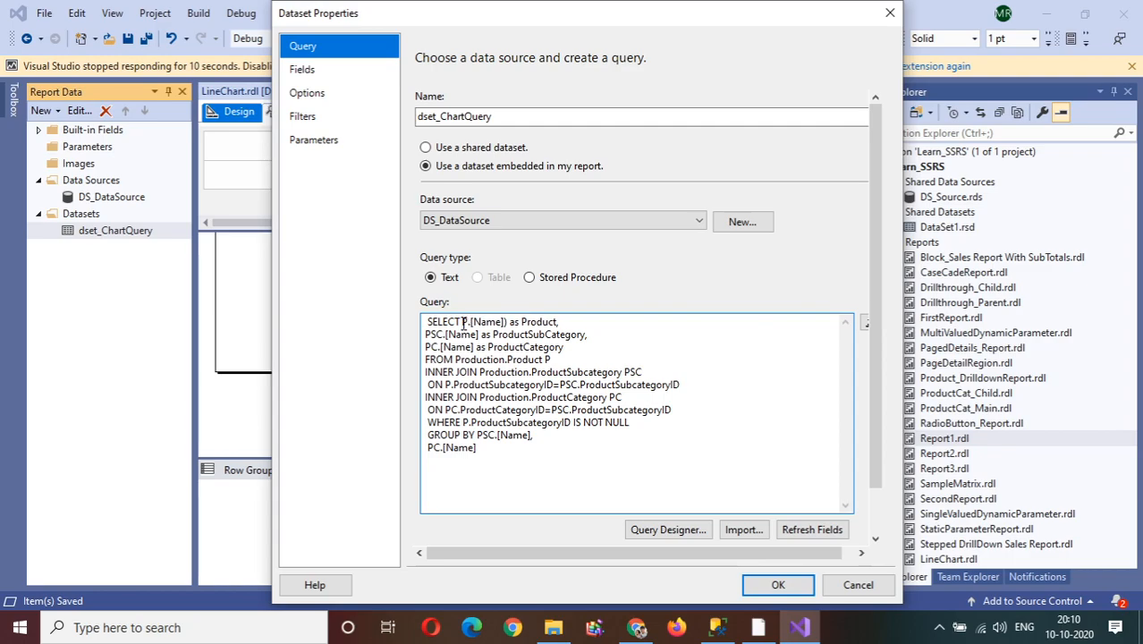
click(507, 322)
key(BackSpace)
drag(497, 457, 439, 435)
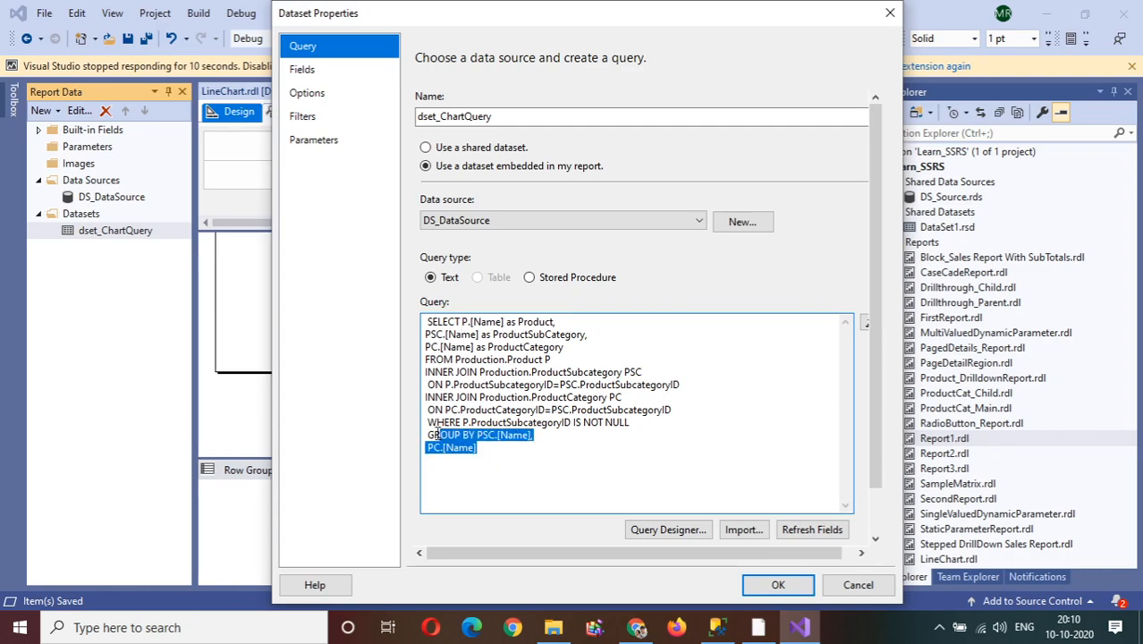
key(BackSpace)
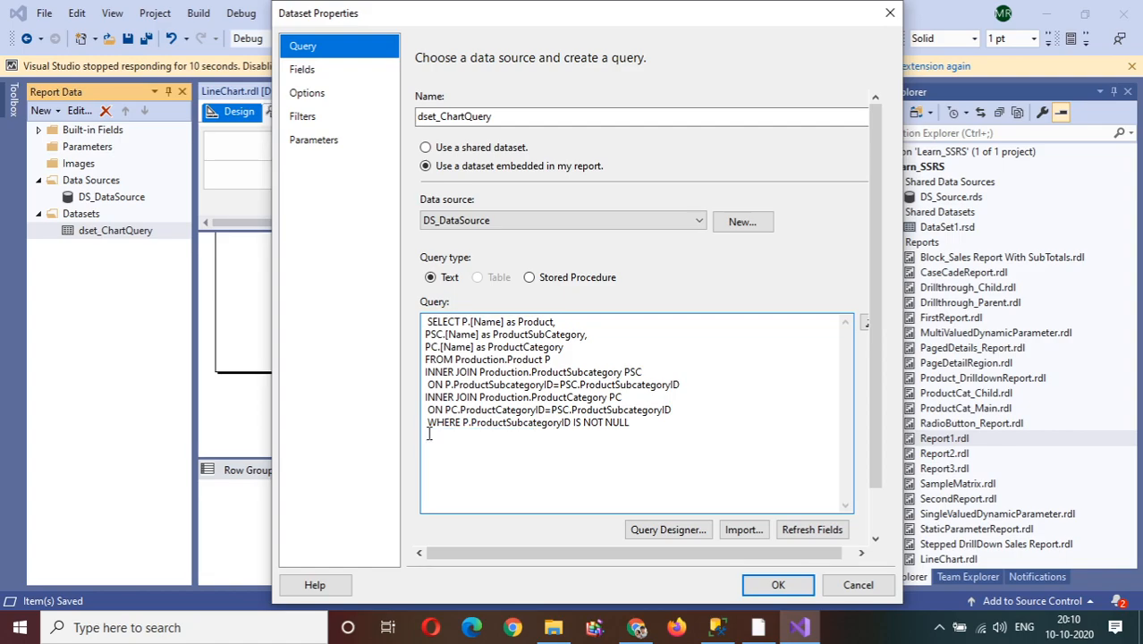
click(754, 583)
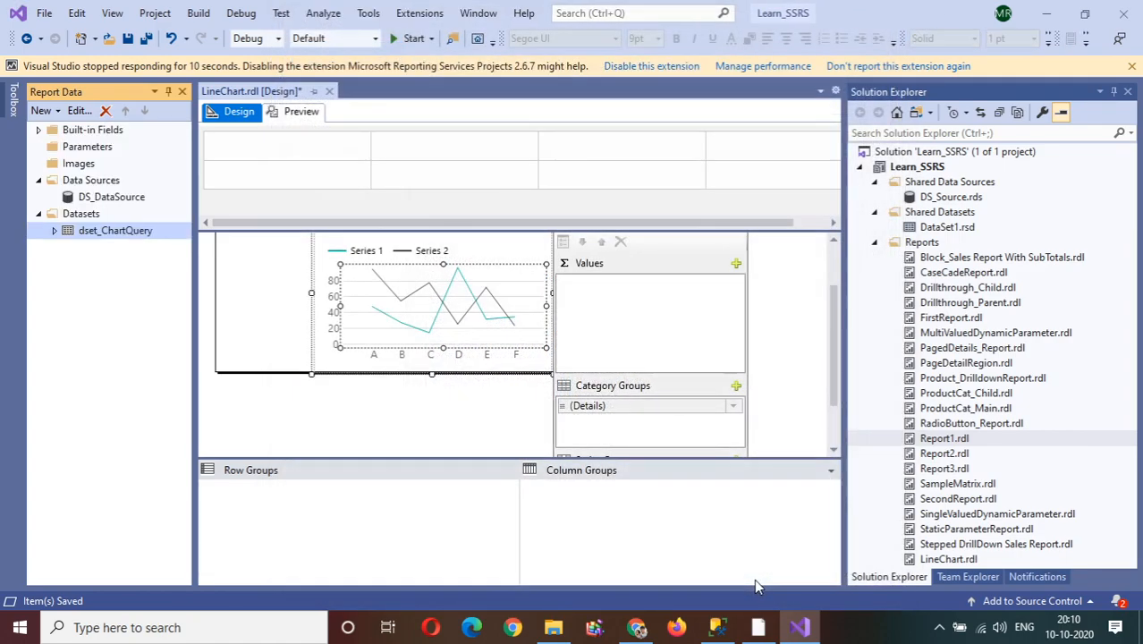
click(55, 231)
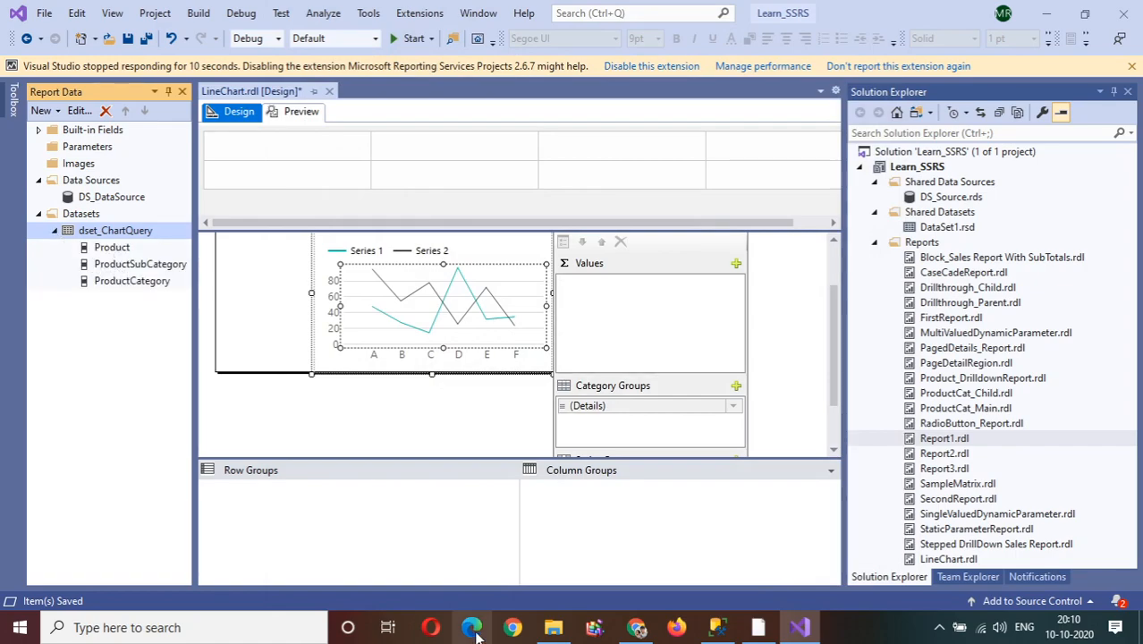
Switch to SQL Server Management Studio and examine the count function, PSC.[Name] column and GROUP BY clause of the original query.
click(719, 631)
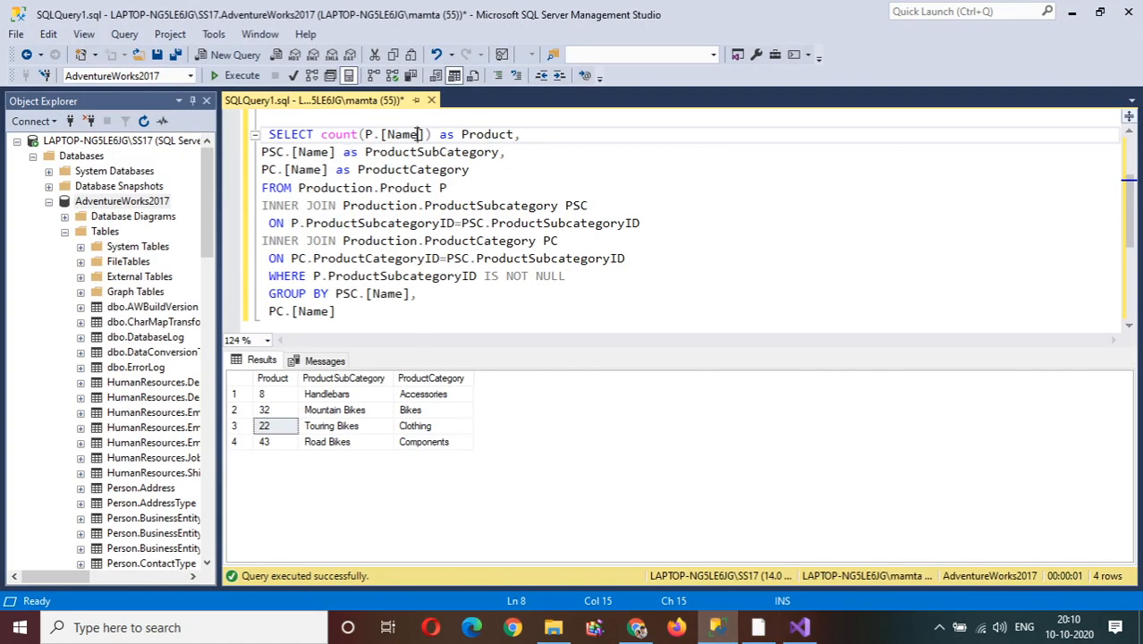
drag(320, 134, 439, 140)
drag(262, 152, 373, 154)
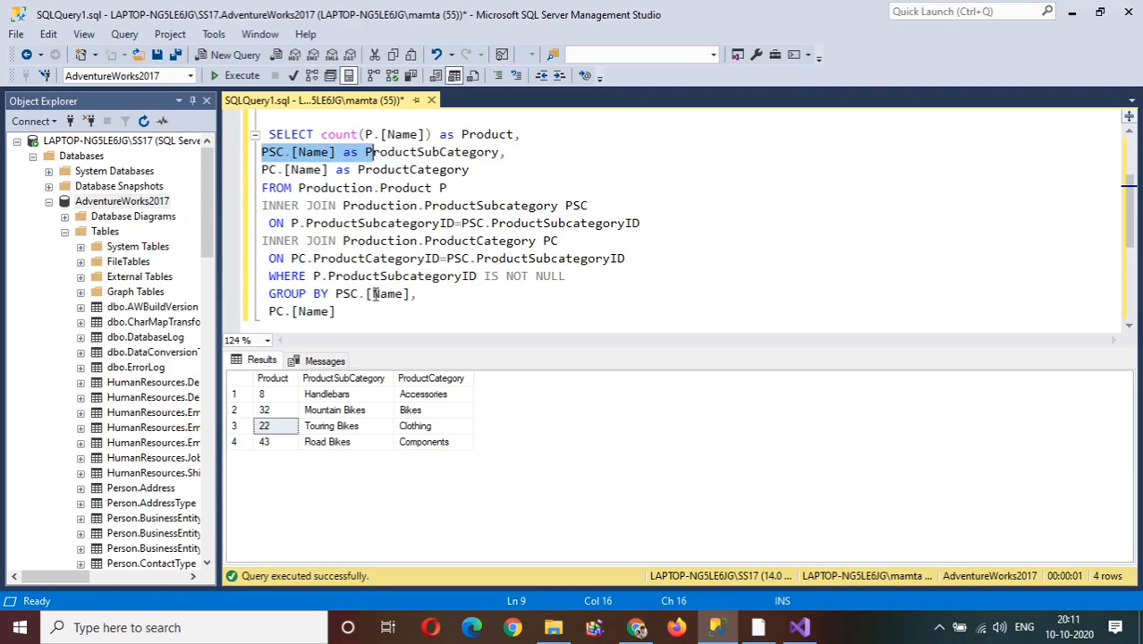
drag(354, 326, 331, 277)
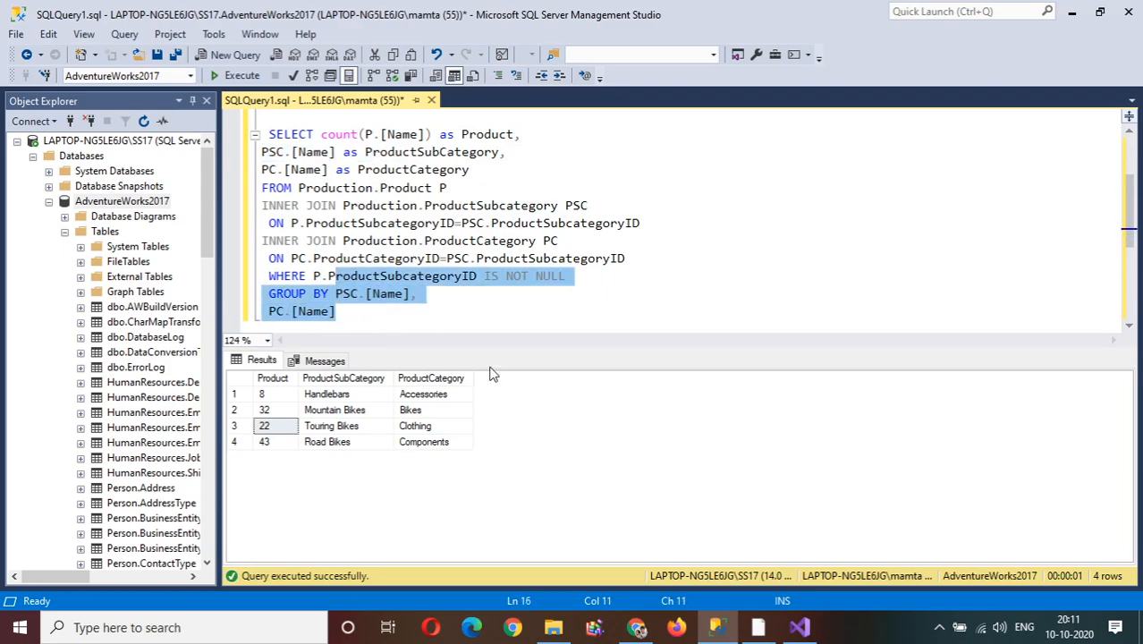
Switch back to Visual Studio and add the Product field to the line chart's Values.
key(alt+Tab)
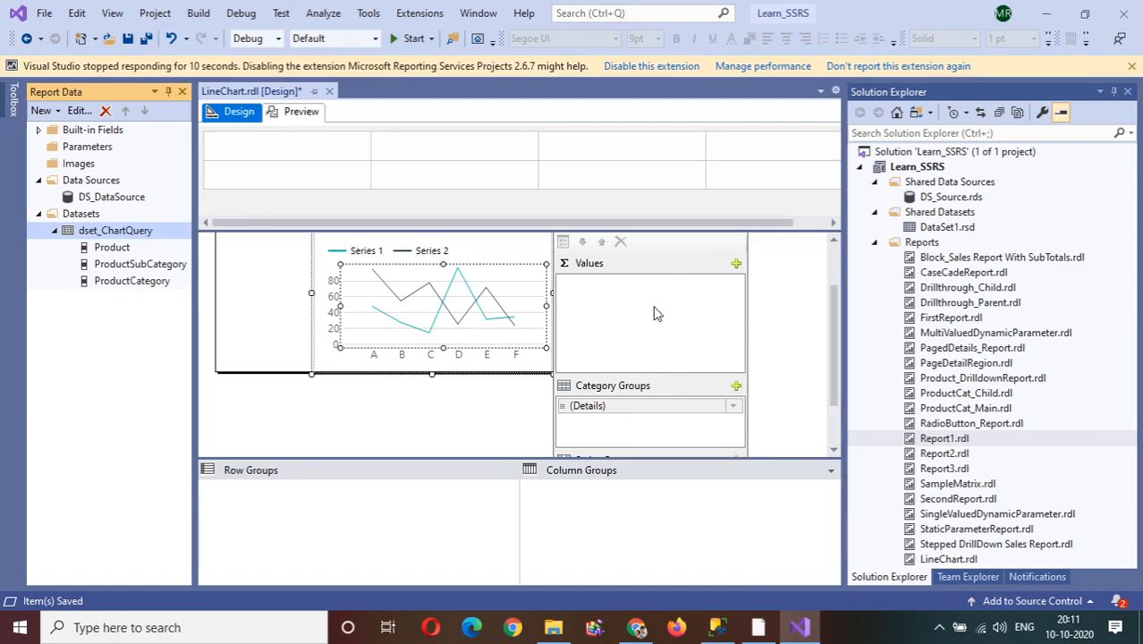
scroll(832, 321, up, 2)
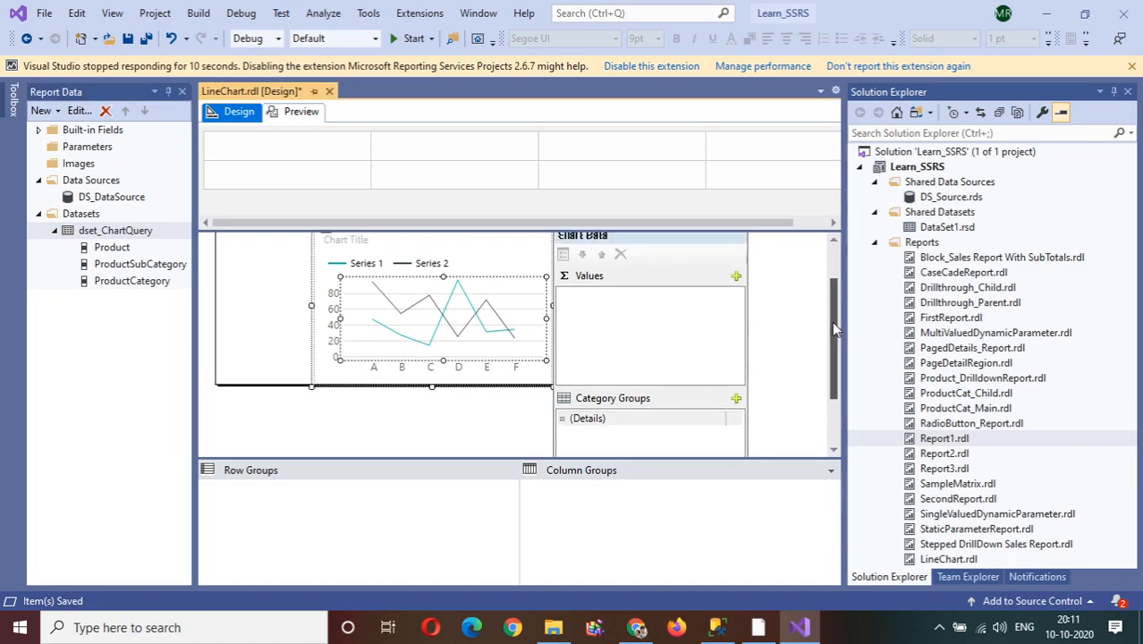
click(736, 280)
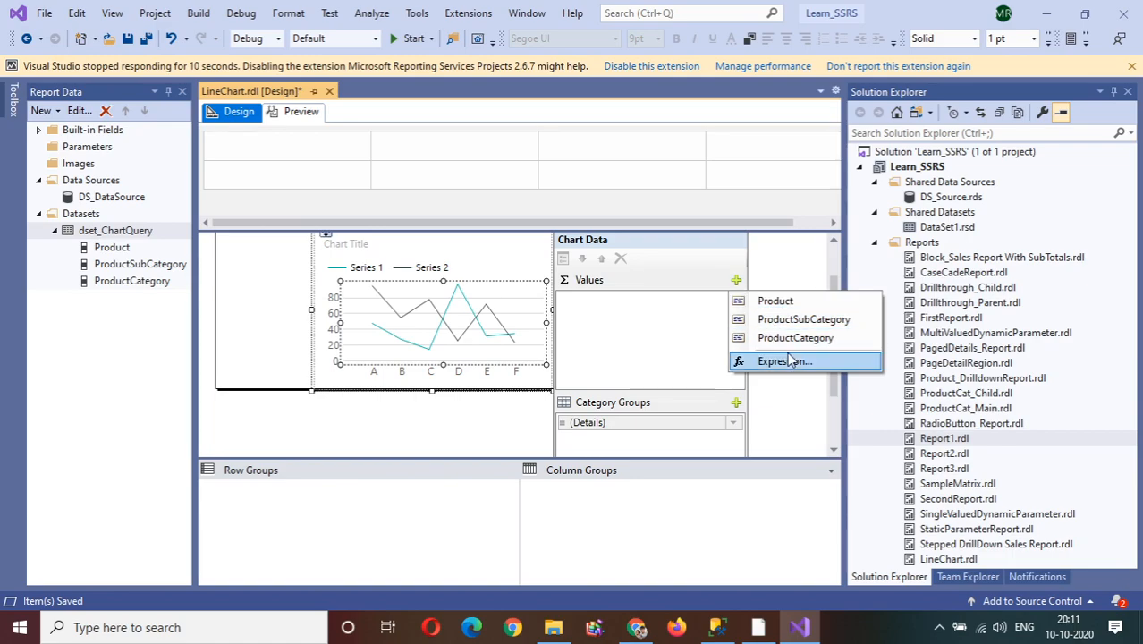
click(782, 305)
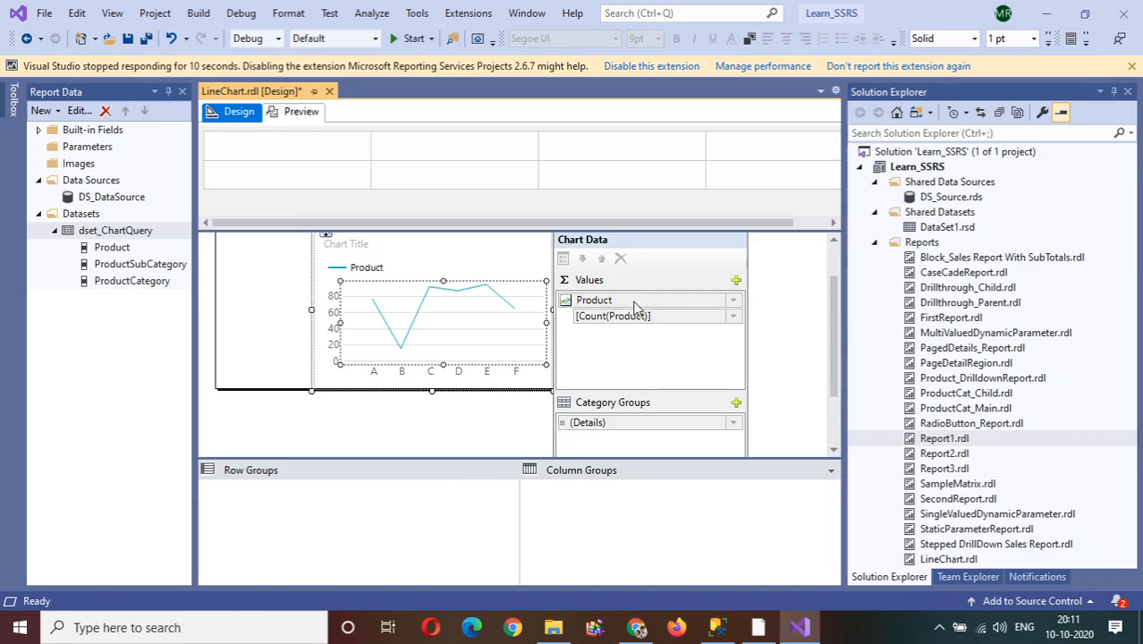
Set the line chart's category group to the ProductCategory field.
drag(834, 361, 839, 399)
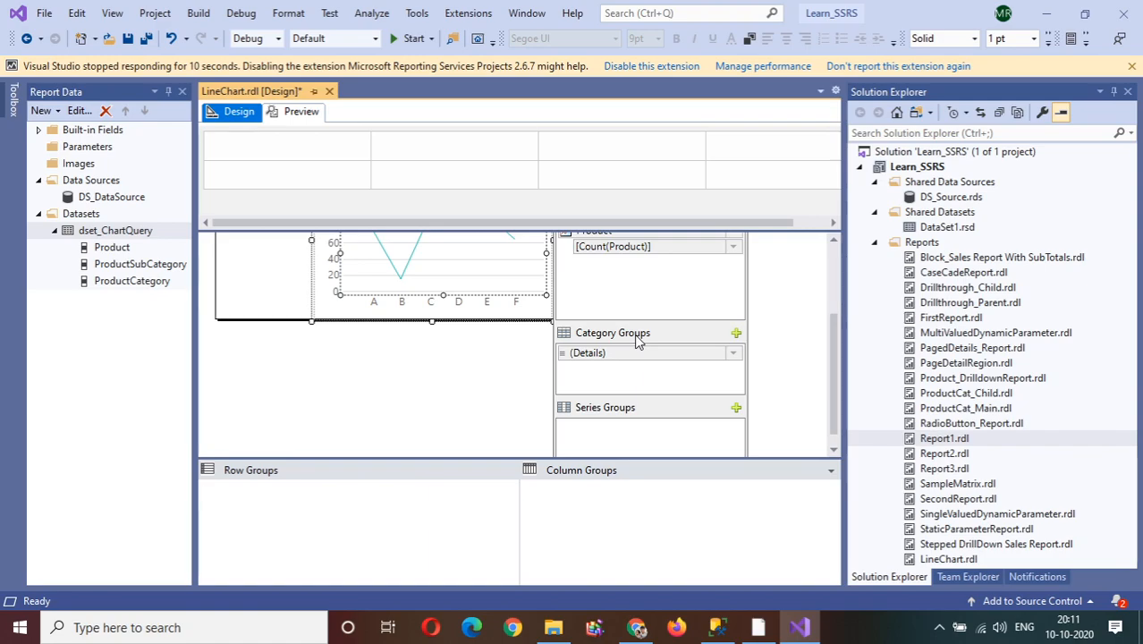
click(736, 333)
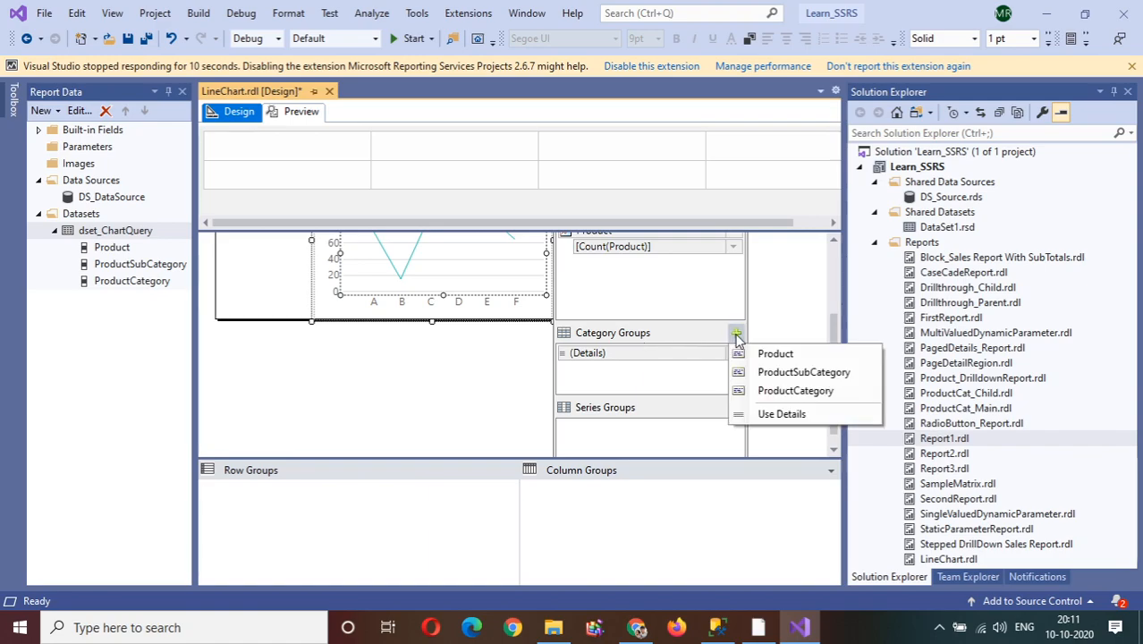
click(777, 391)
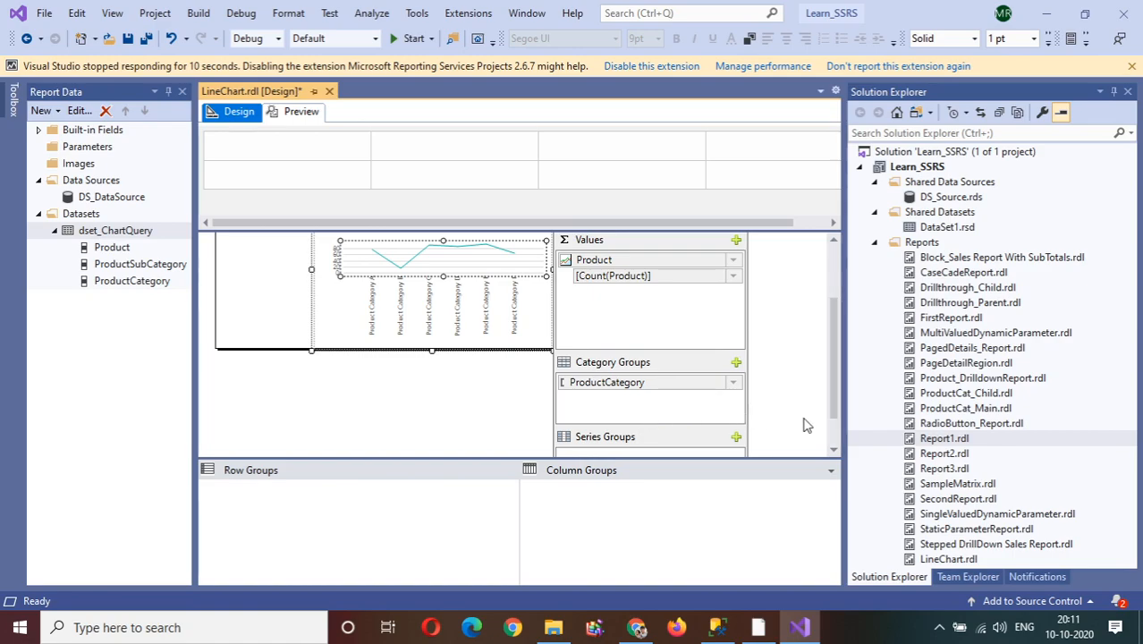
Set the chart title to "Product By Category Line Graph" and preview the report.
drag(836, 415, 832, 344)
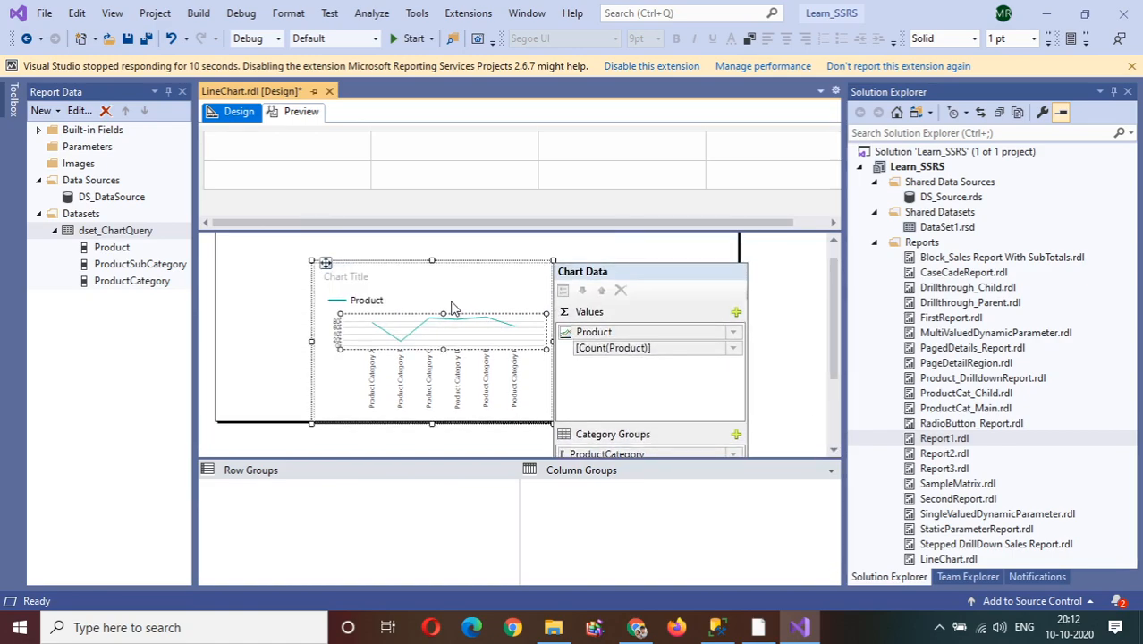
click(270, 295)
click(356, 302)
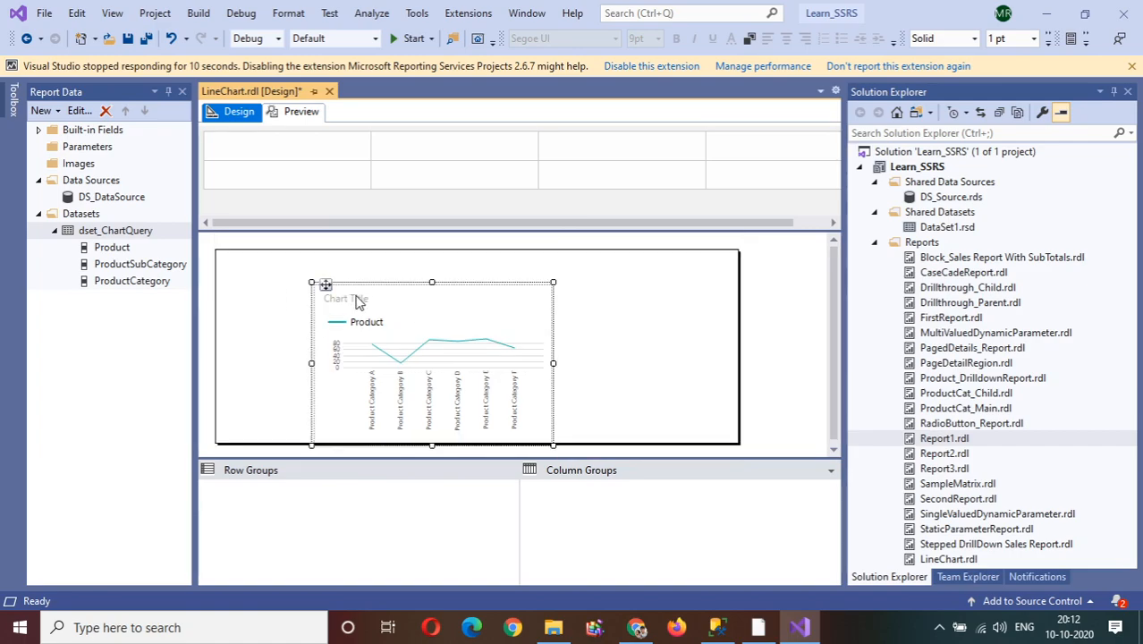
click(357, 298)
drag(371, 298, 320, 297)
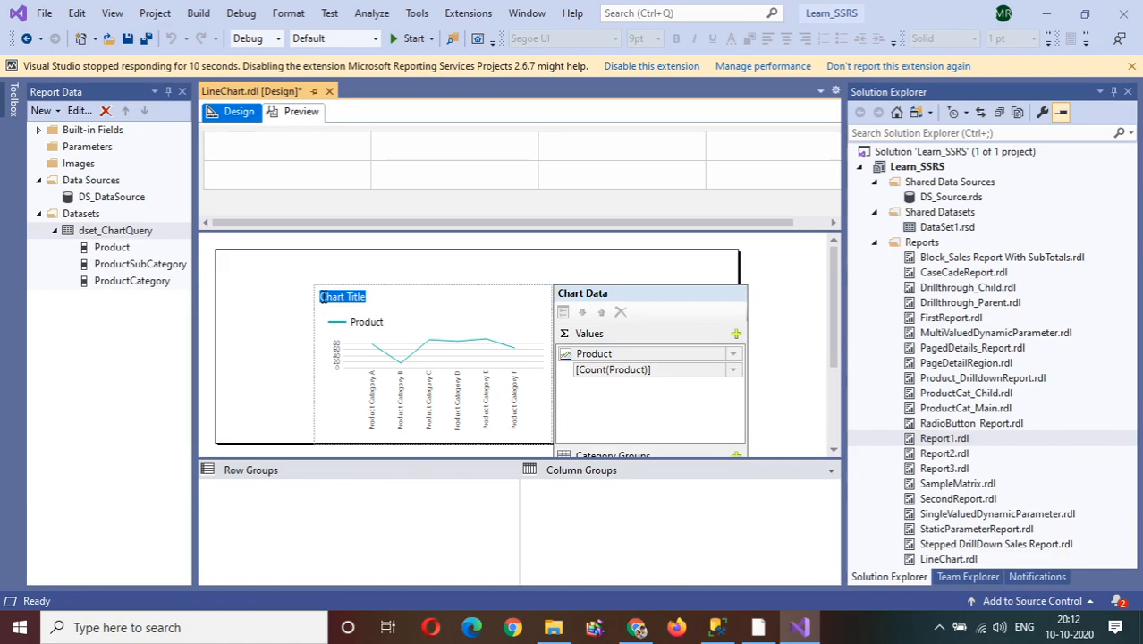
text(Product By Categroy)
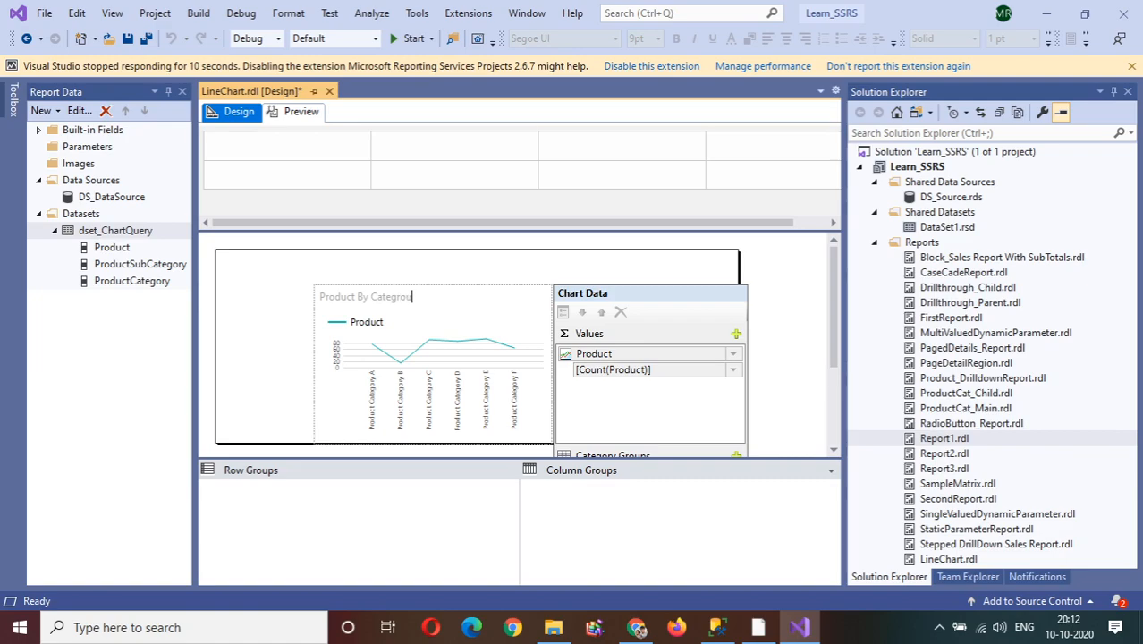
key(BackSpace)
key(BackSpace)
key(BackSpace)
text(G Grap)
click(942, 628)
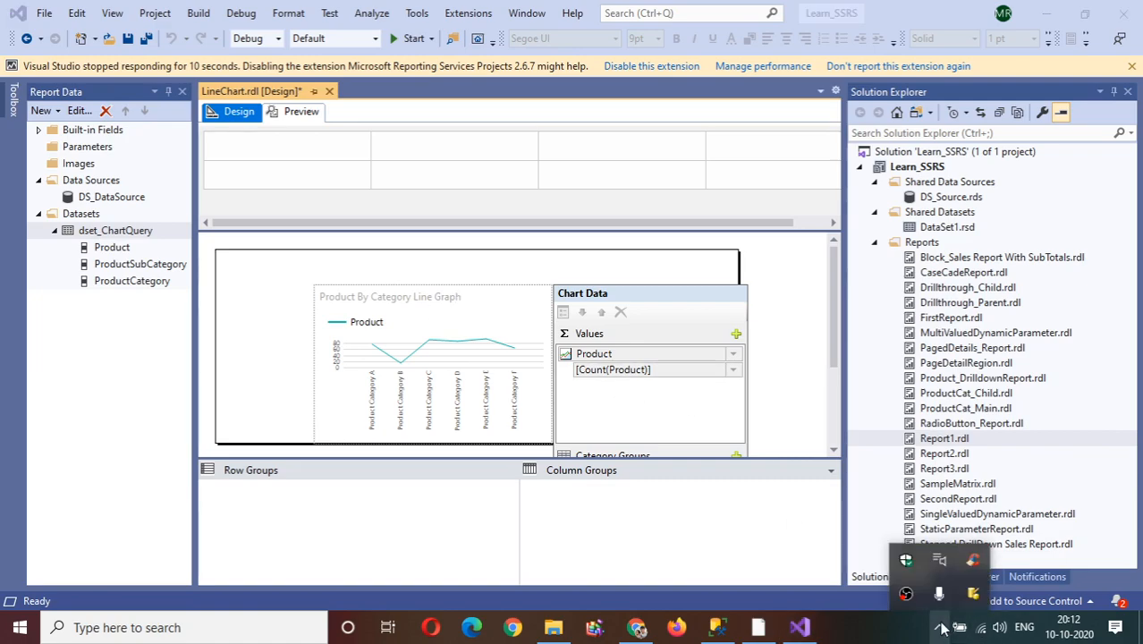
click(520, 274)
drag(833, 344, 834, 364)
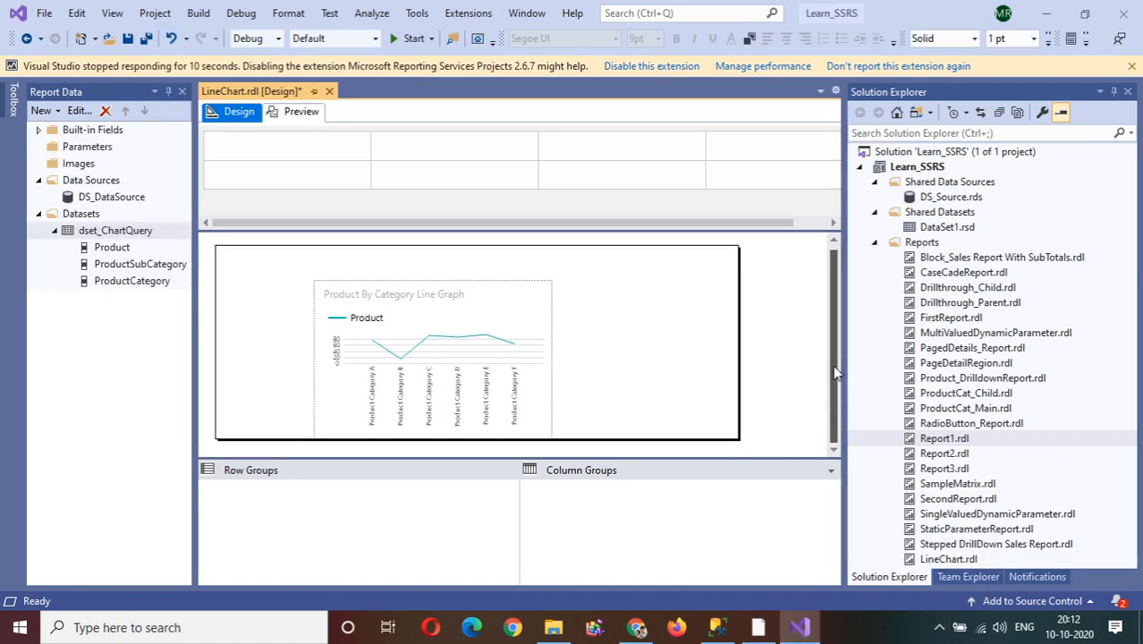
click(295, 114)
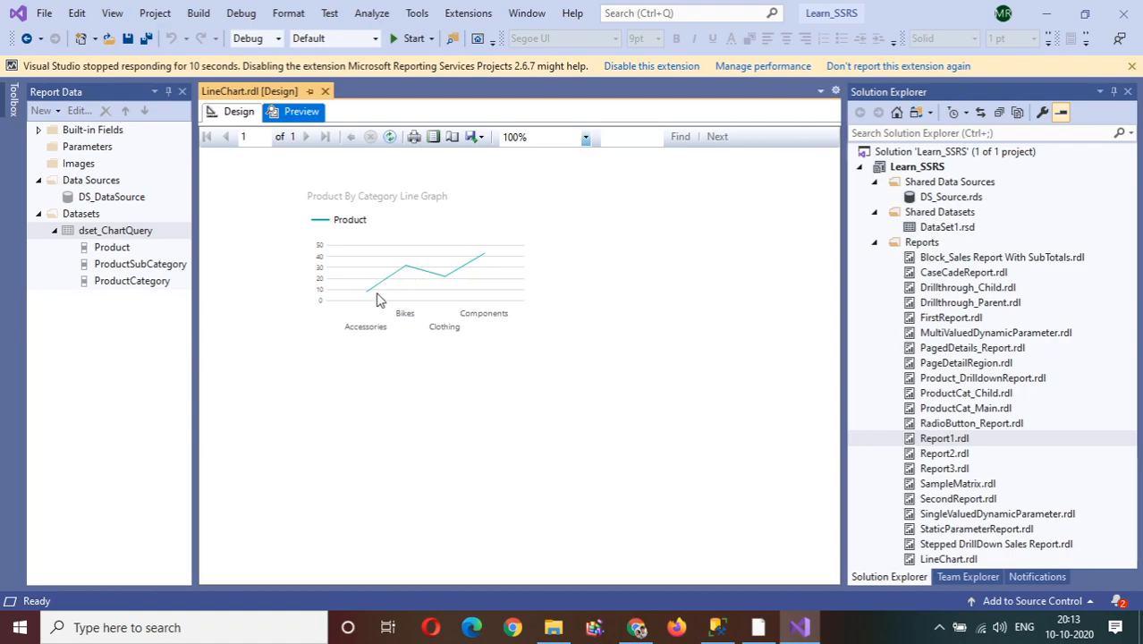
Return to the report design and show data labels on the line chart's Product series.
click(246, 118)
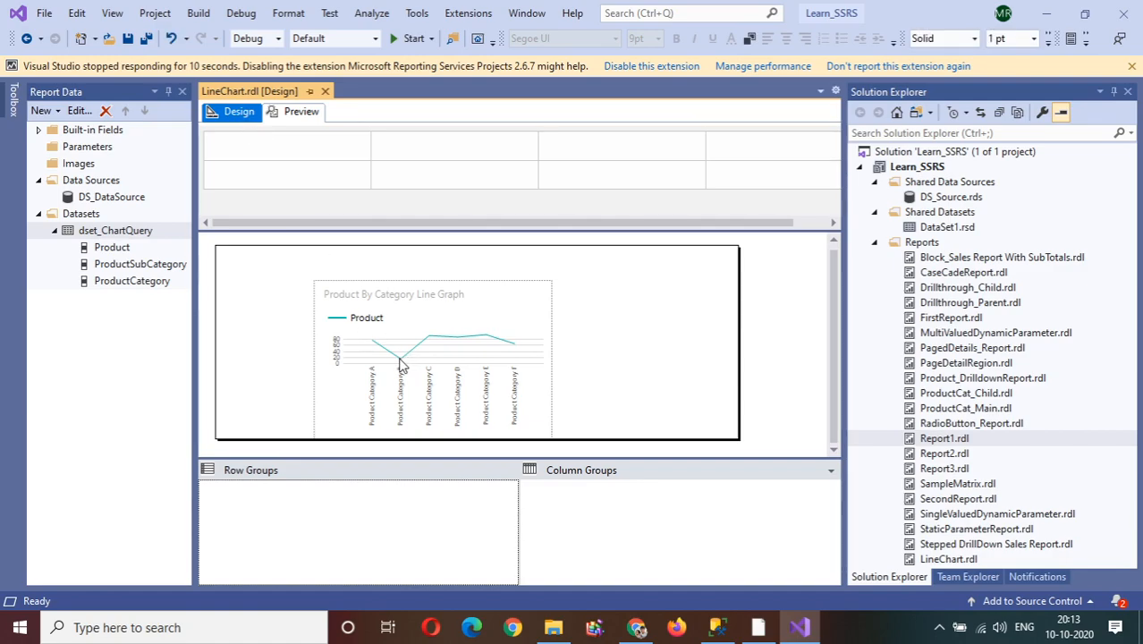
click(401, 365)
click(403, 364)
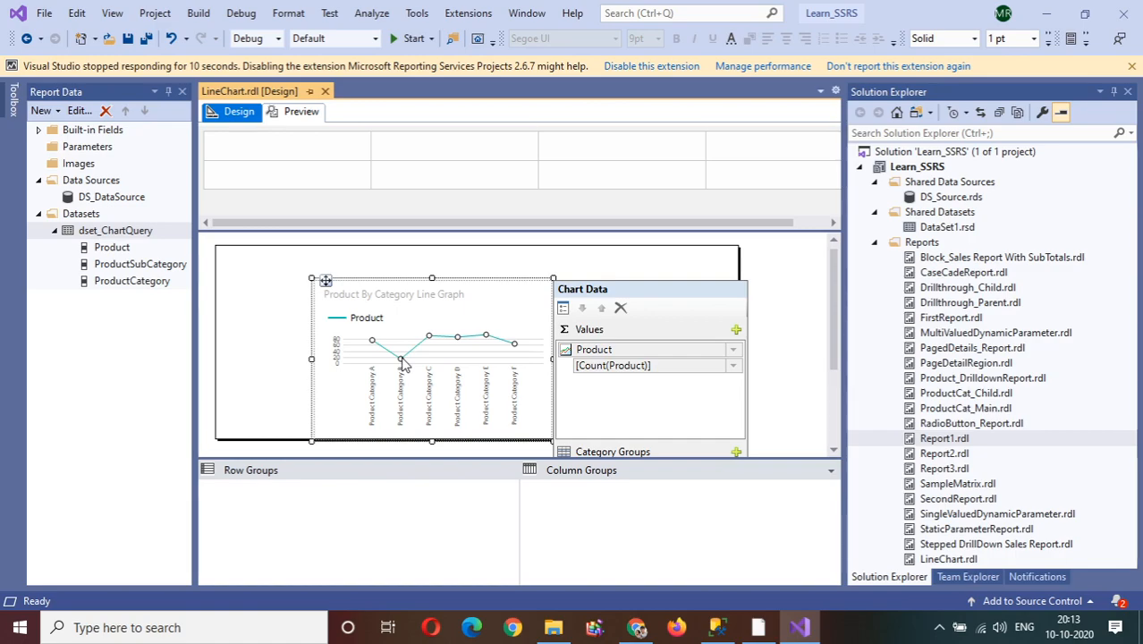
right_click(403, 364)
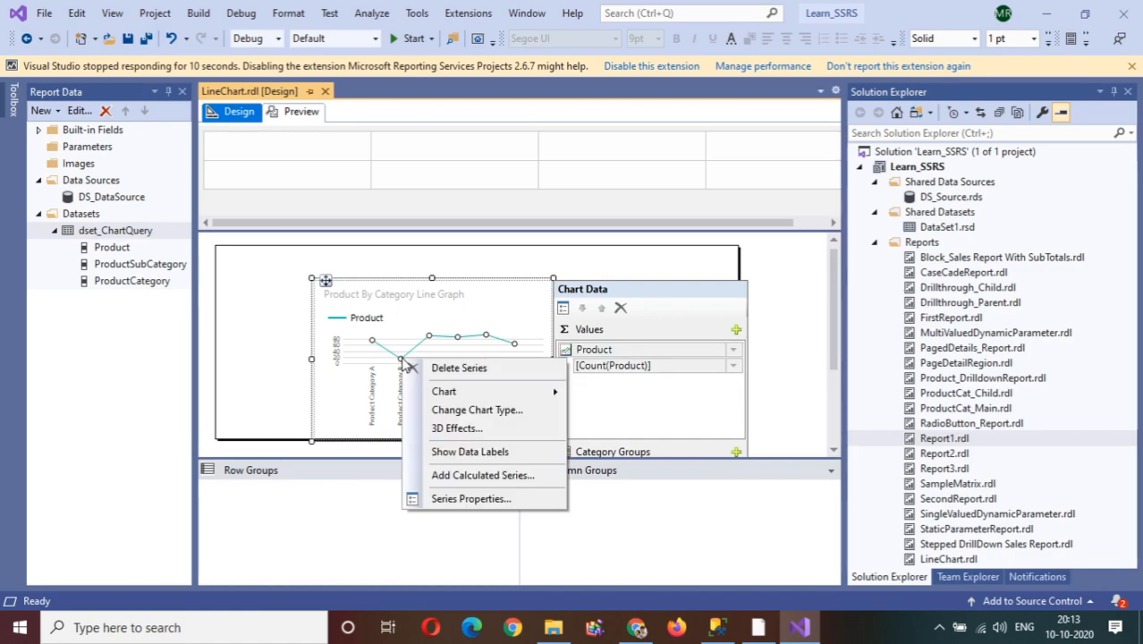
click(448, 453)
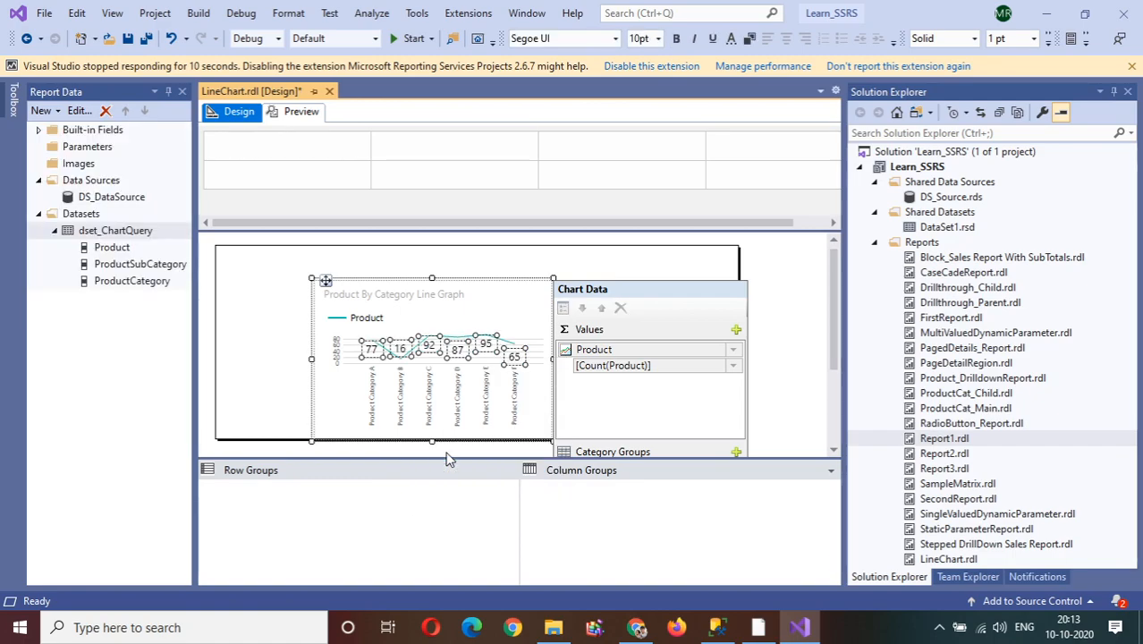
Preview the report and compare its data labels with the product counts per category in SQL Server Management Studio's query results.
click(302, 112)
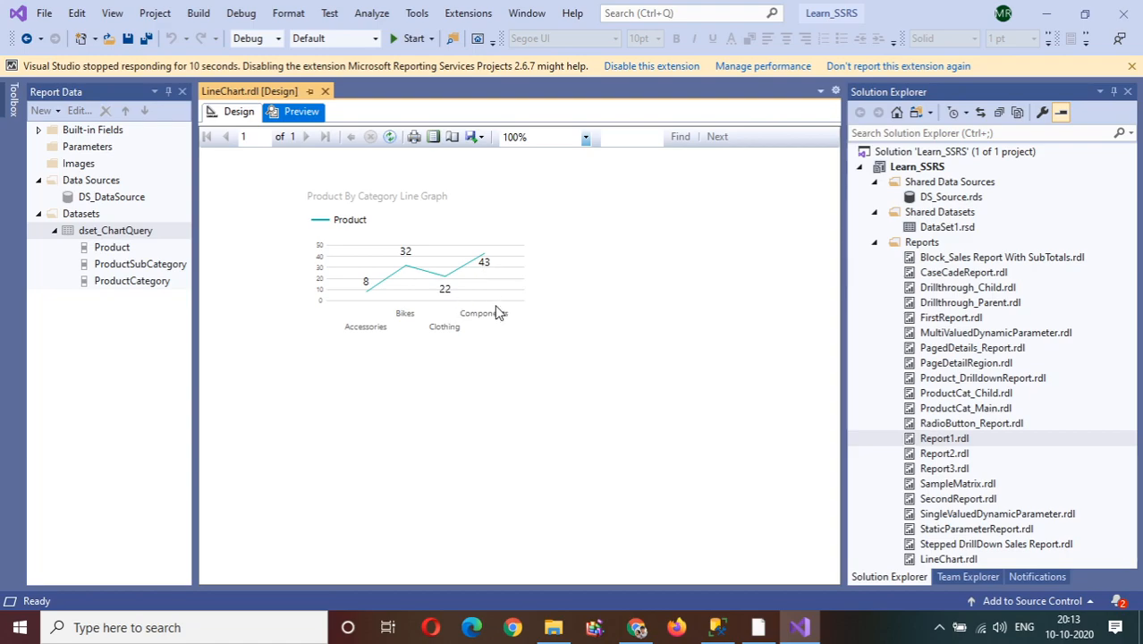
click(716, 627)
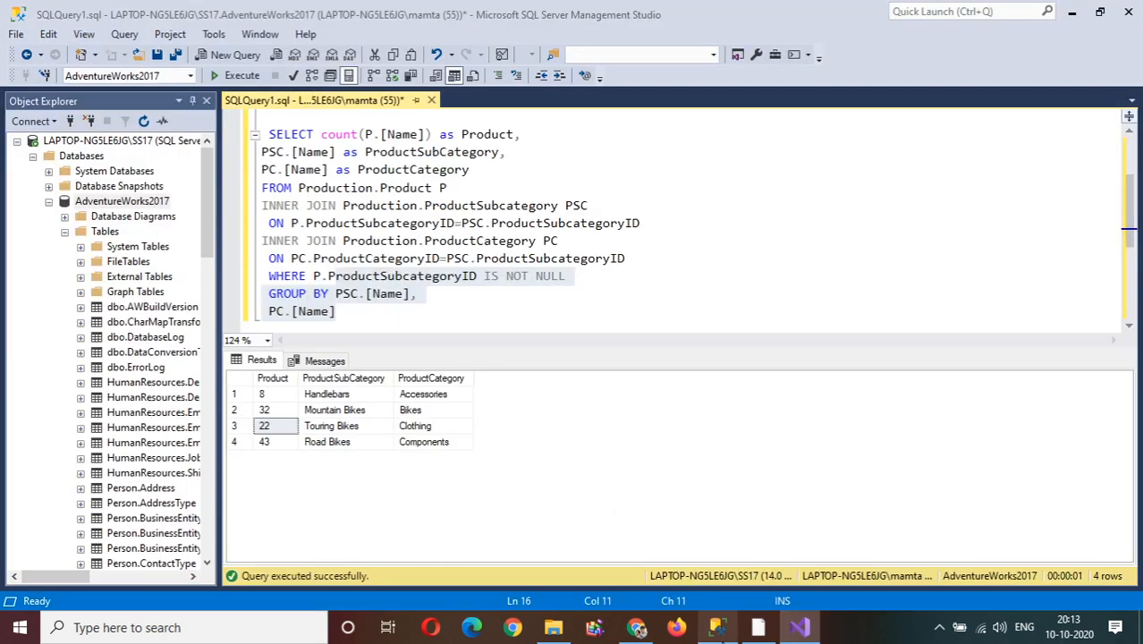
click(272, 446)
click(414, 400)
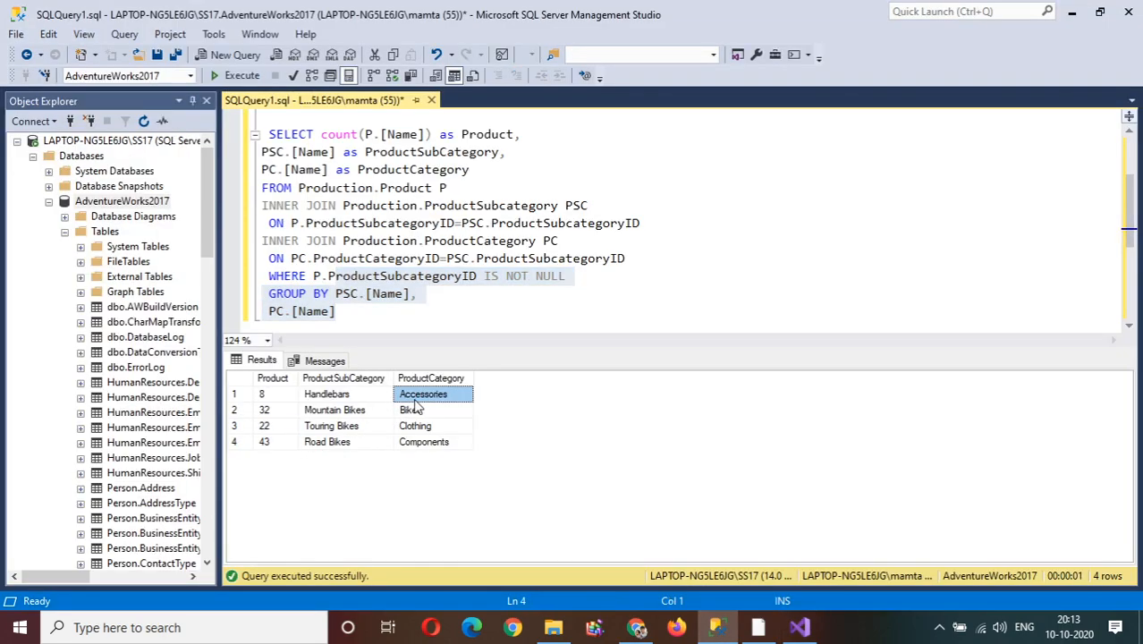
click(287, 395)
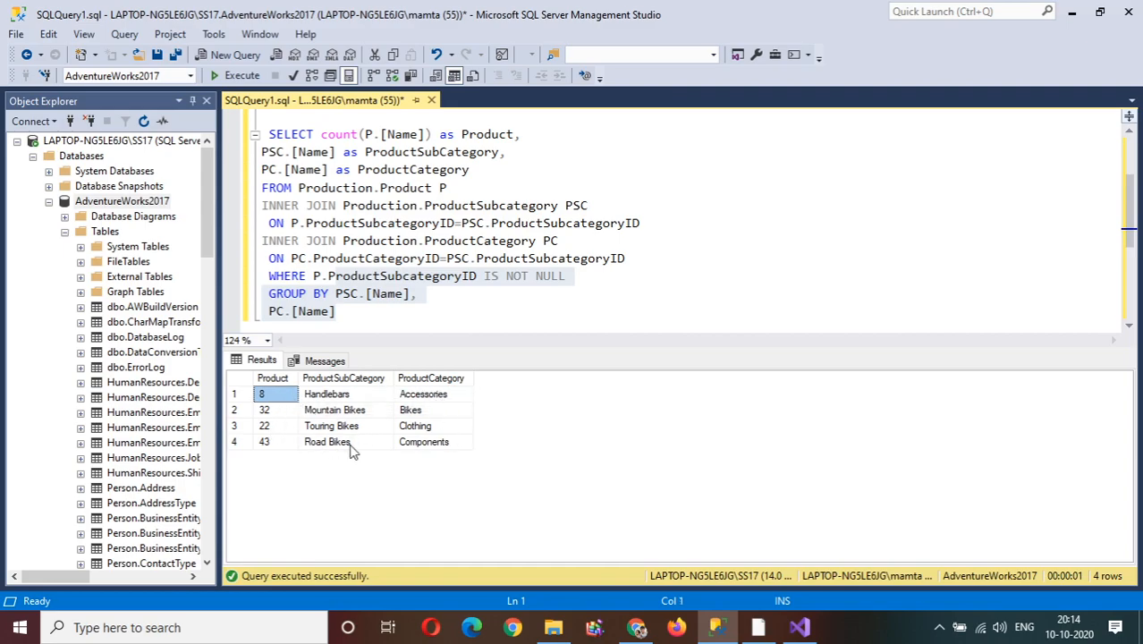
Switch back to Visual Studio's report design and set the horizontal axis label font to SimSun, 9pt, Blue.
key(alt+Tab)
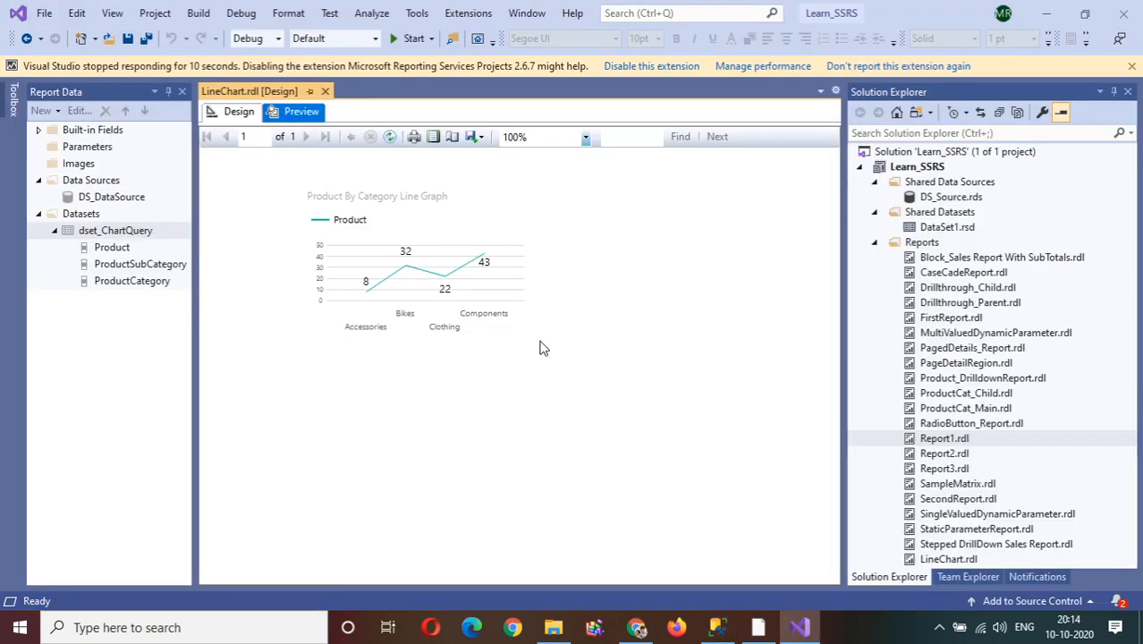
click(245, 117)
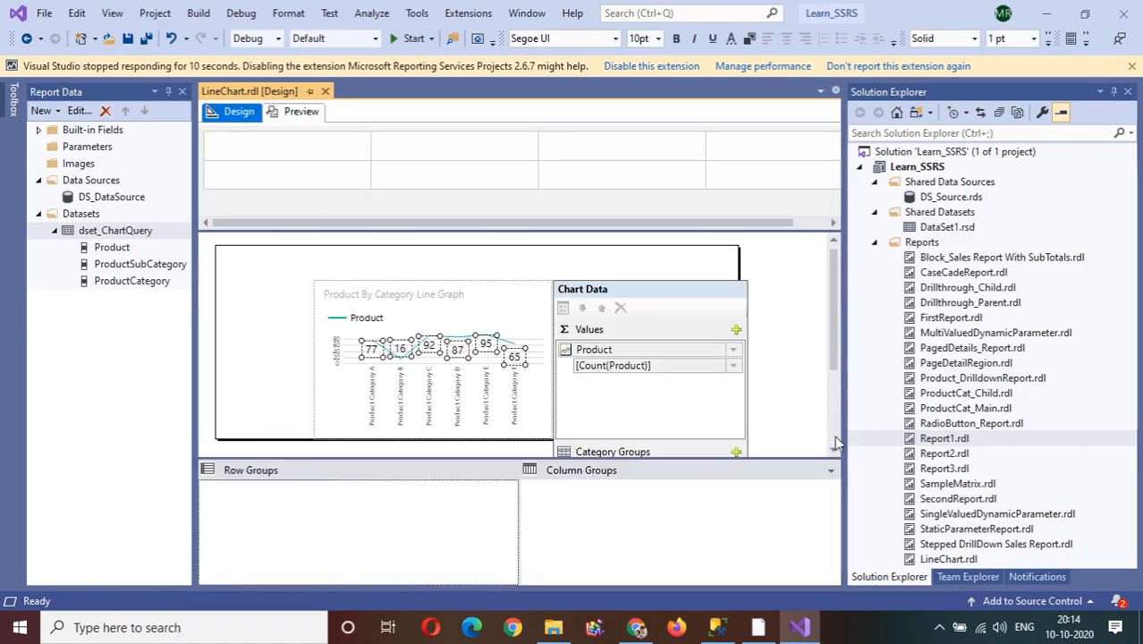
scroll(836, 442, down, 2)
click(426, 355)
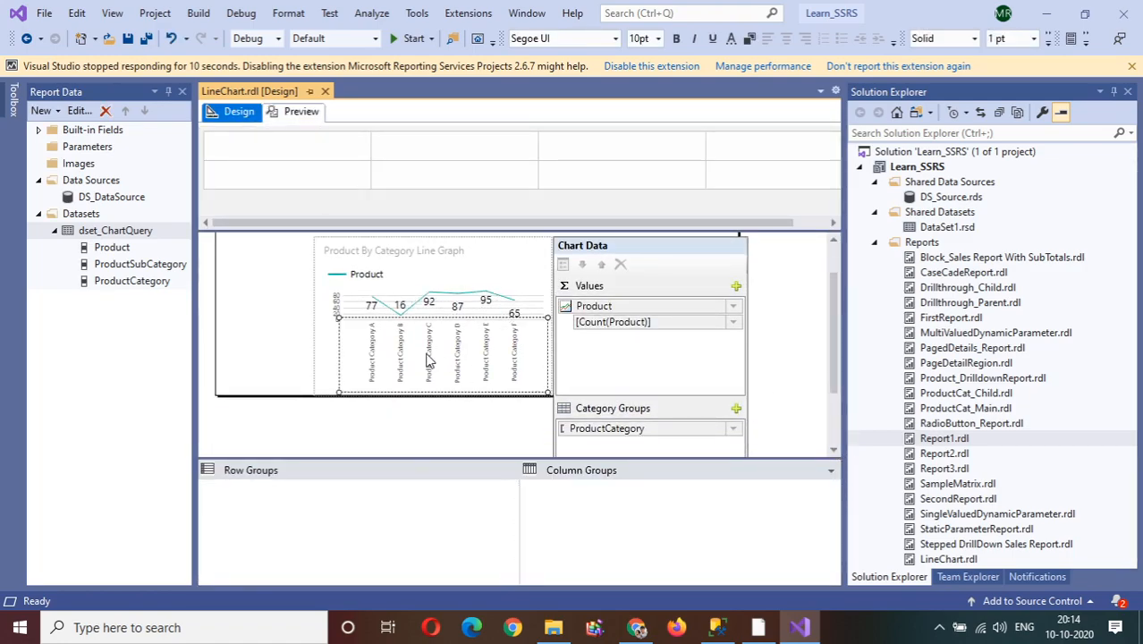
click(338, 311)
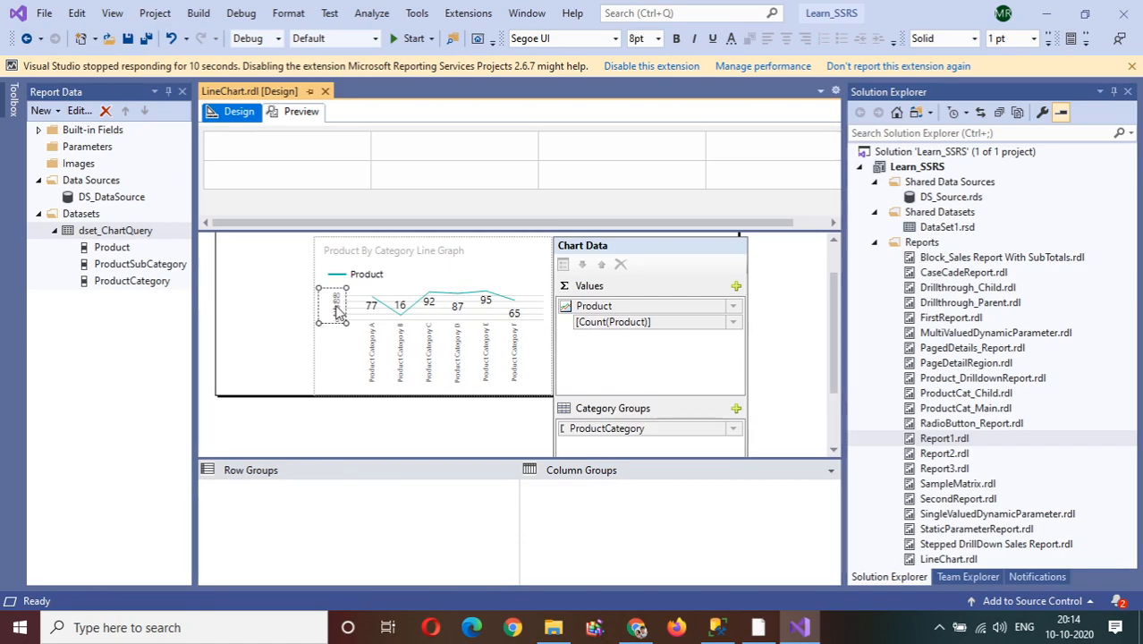
click(382, 348)
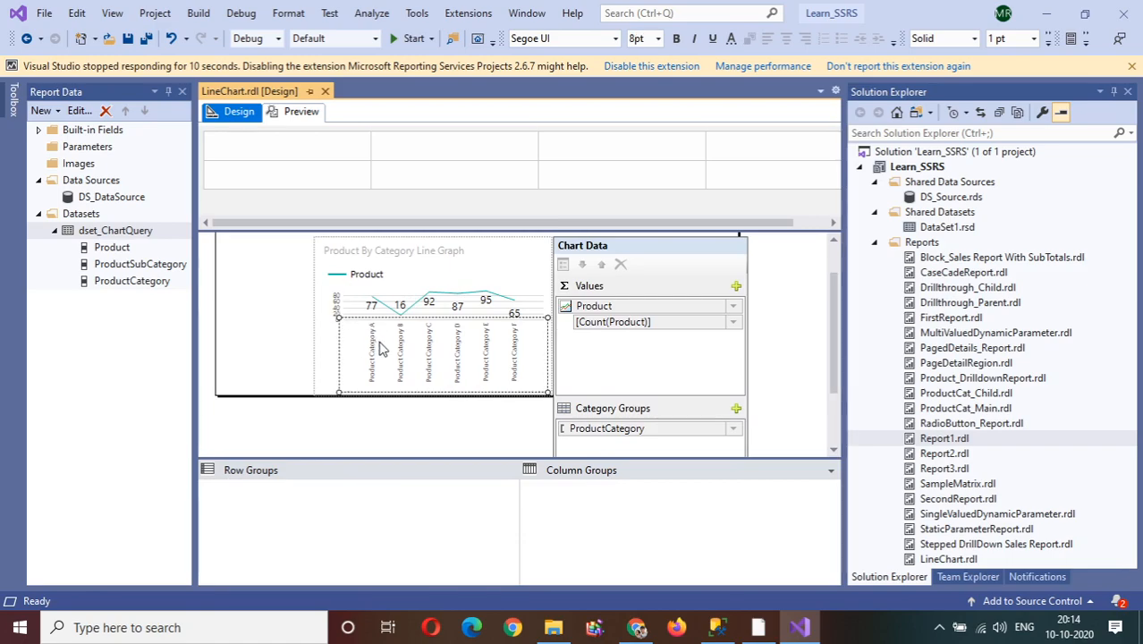
right_click(381, 345)
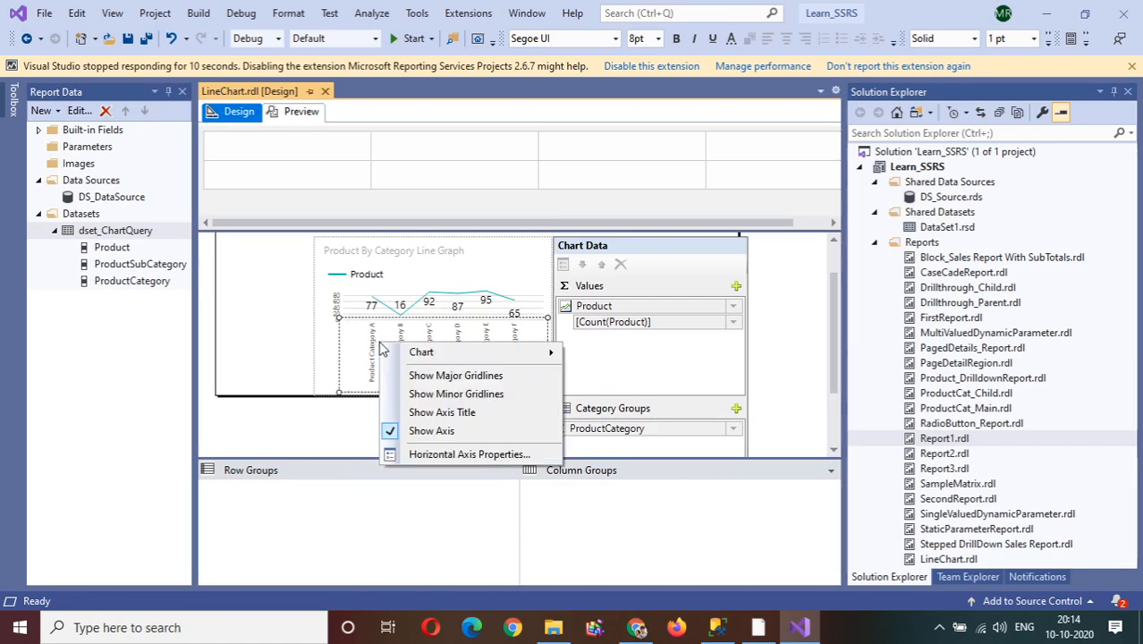
click(440, 455)
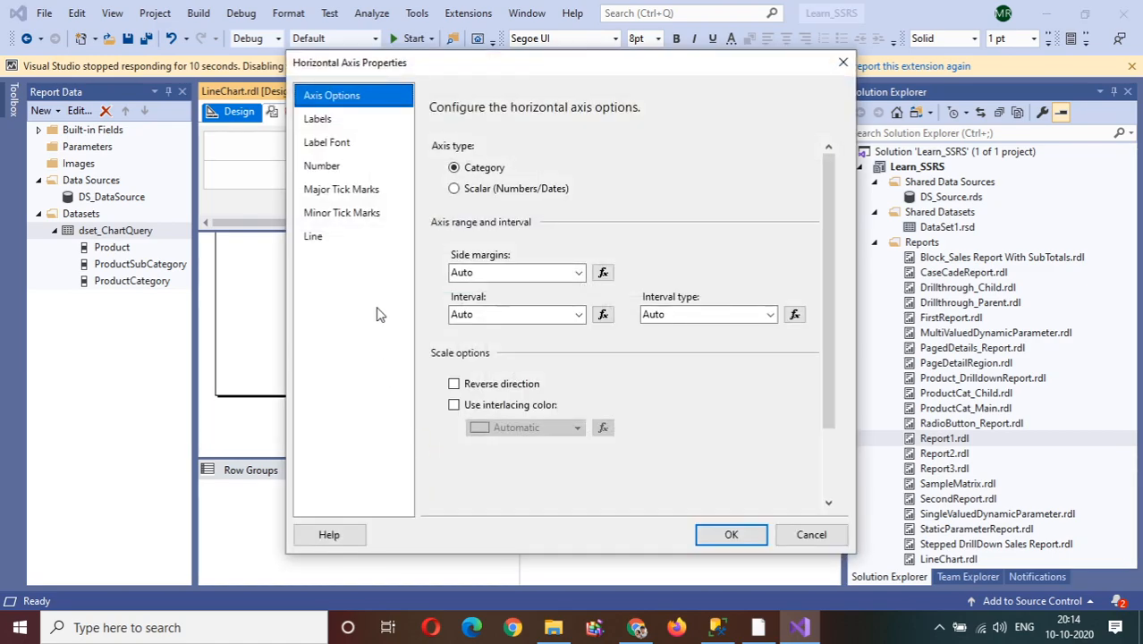
click(340, 145)
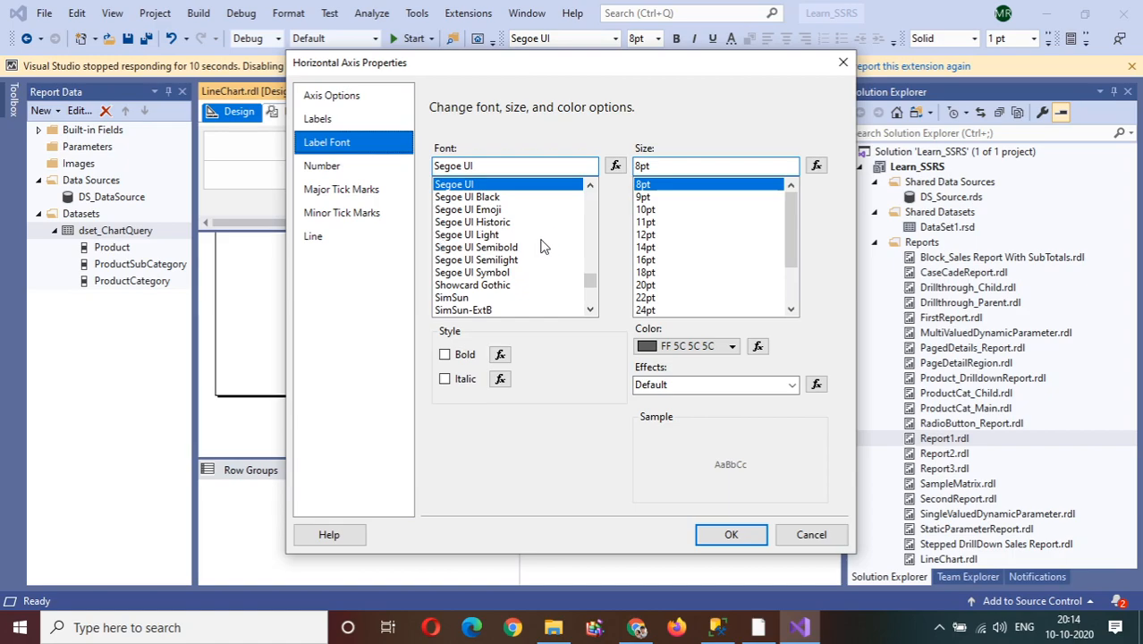
click(487, 298)
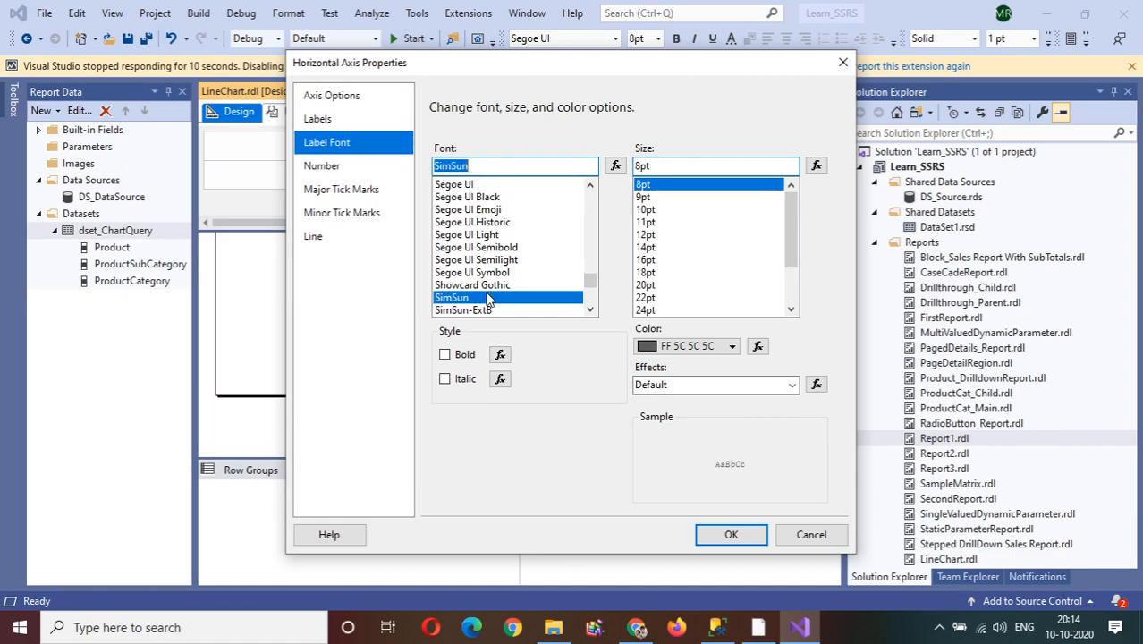
click(644, 196)
click(735, 354)
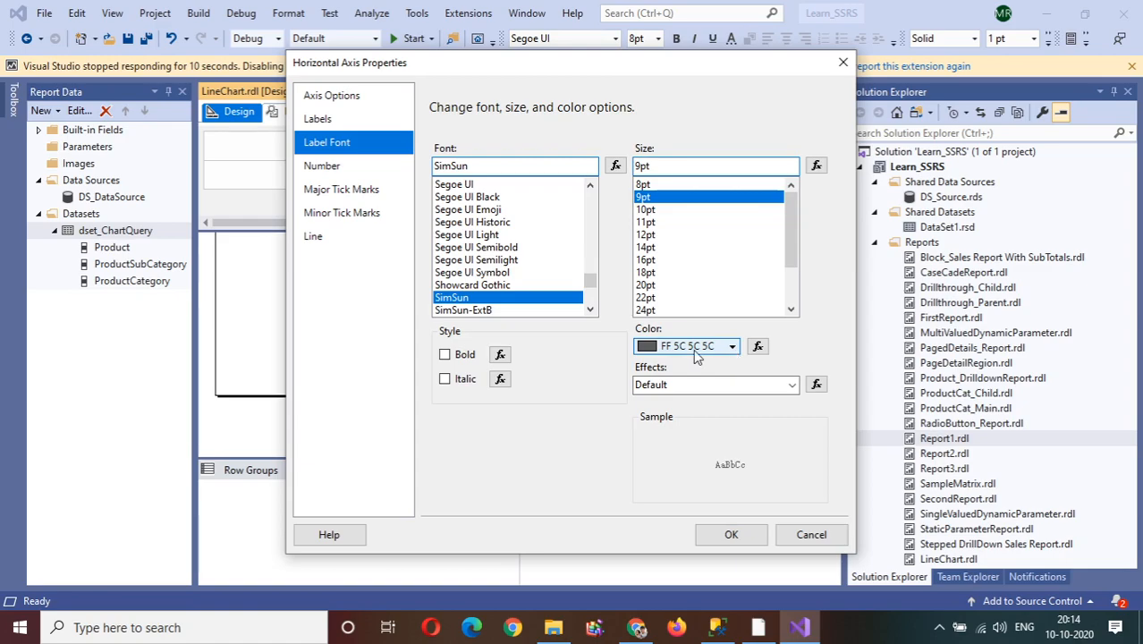
click(693, 349)
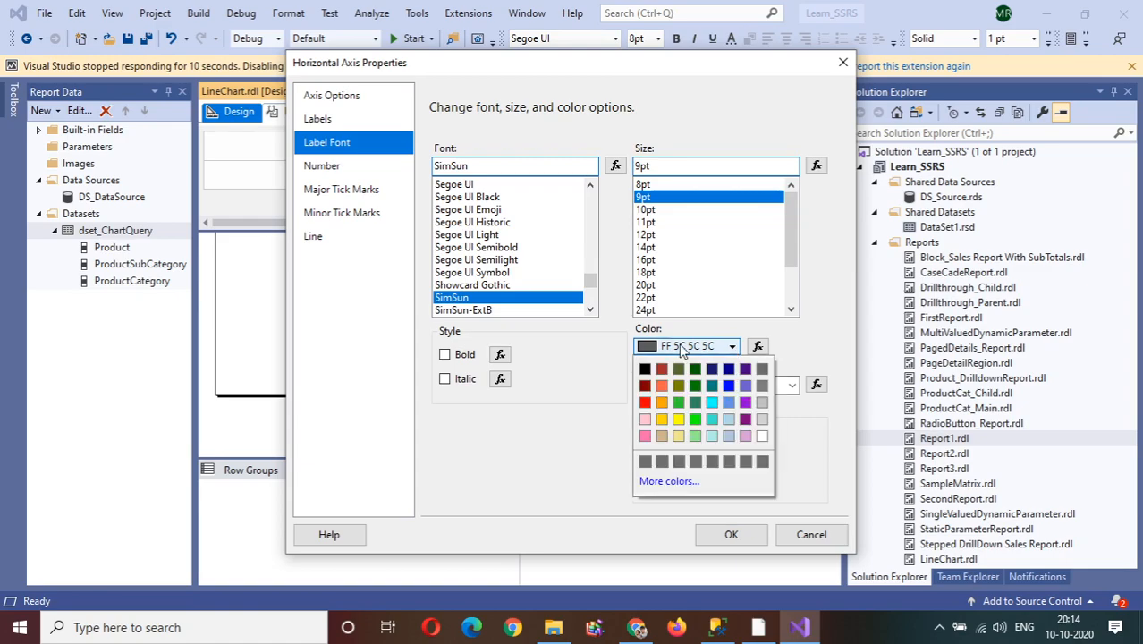
click(728, 385)
click(731, 534)
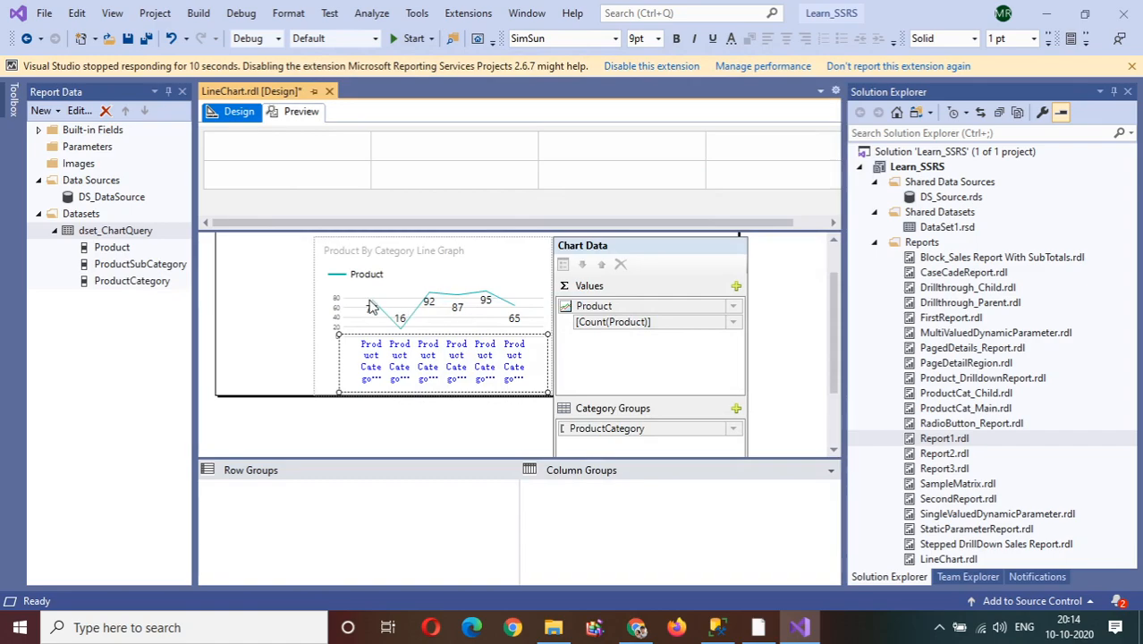
Set the chart's vertical axis label font to Segoe UI Black, 9pt, Blue.
click(337, 309)
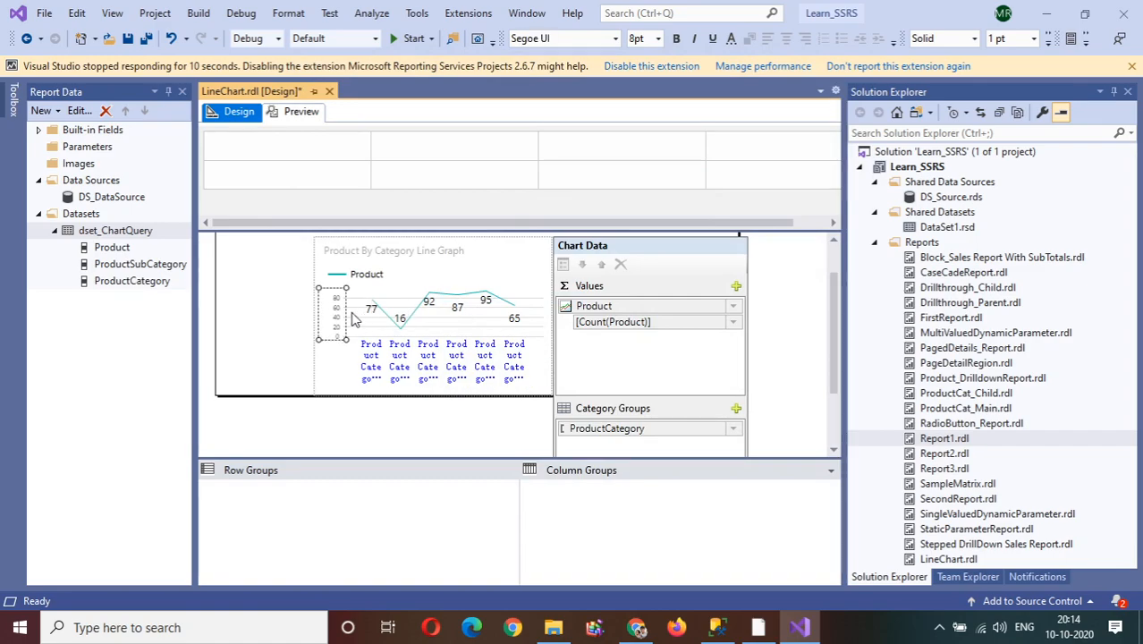
right_click(339, 312)
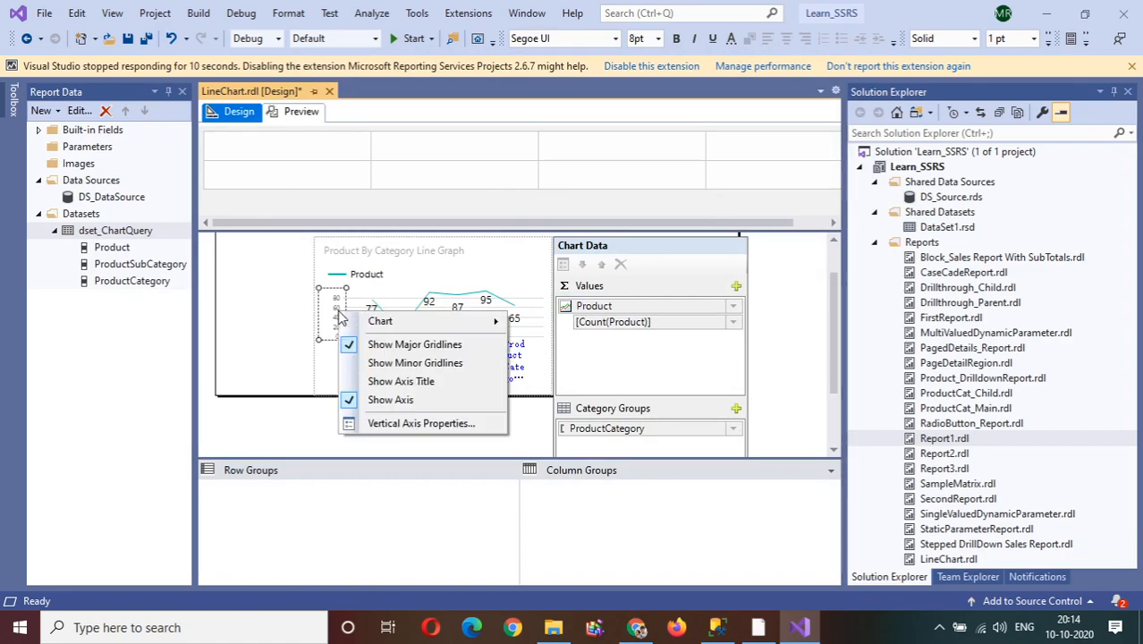
click(392, 424)
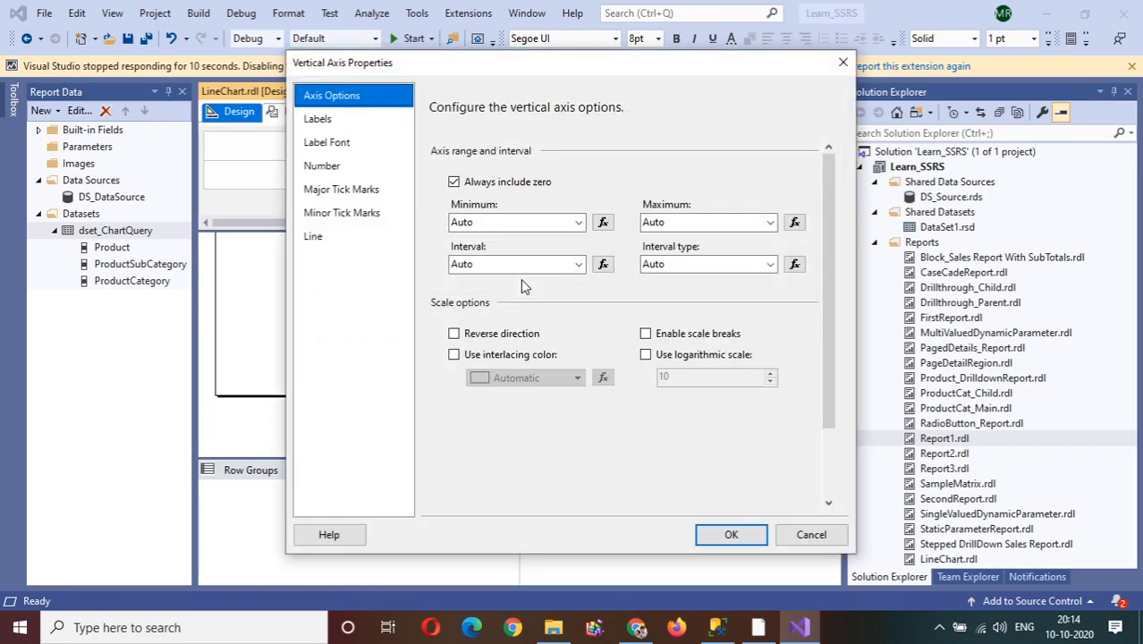
click(326, 142)
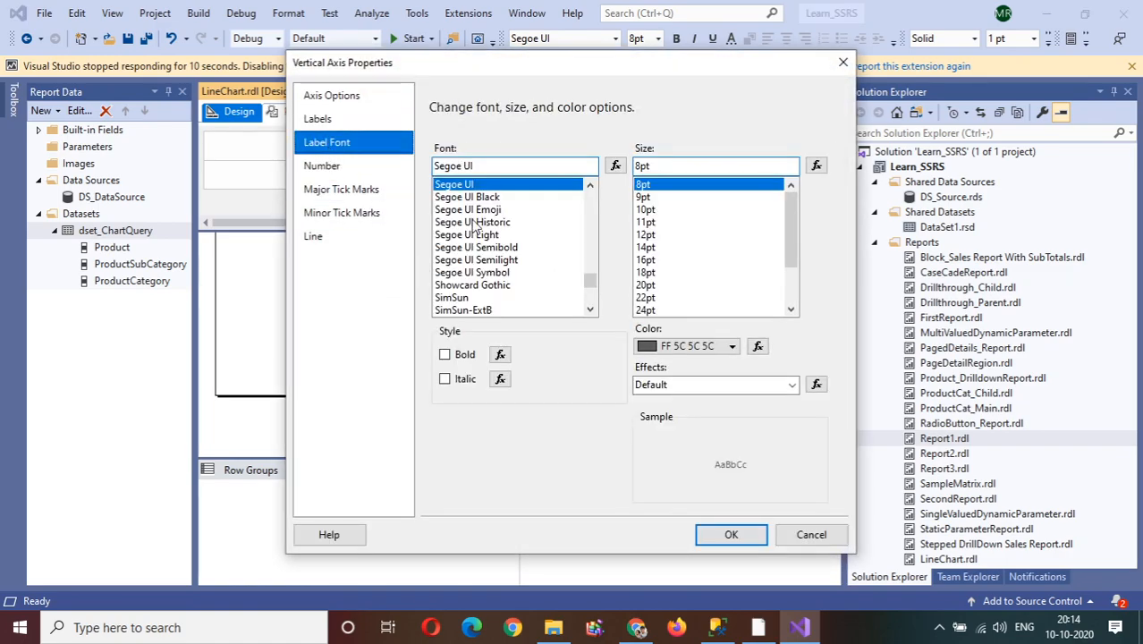
click(492, 197)
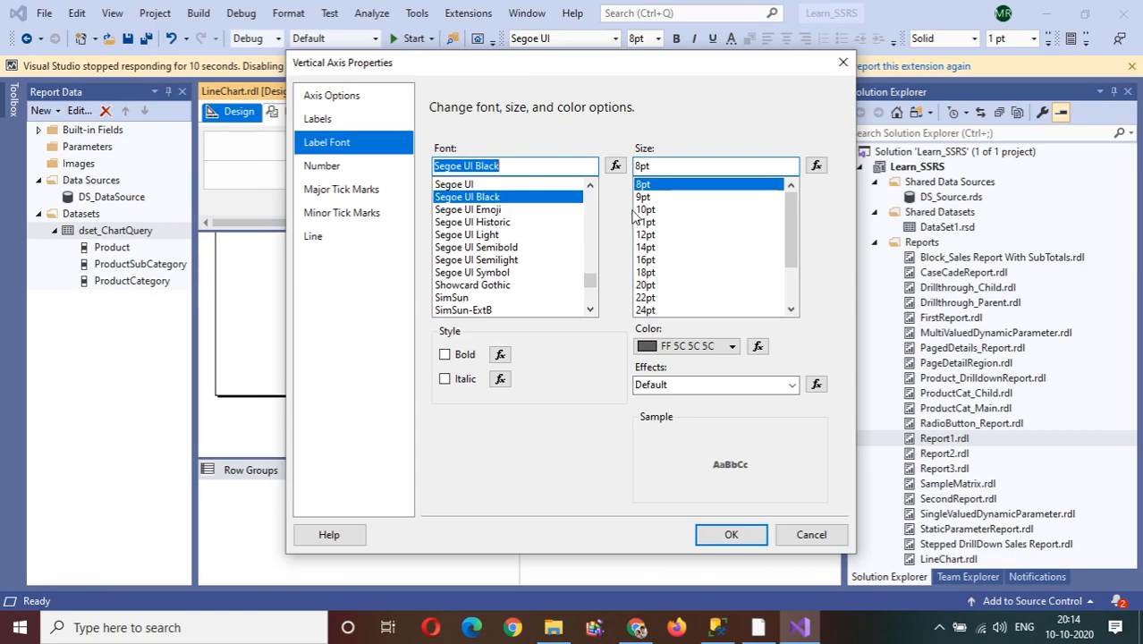
click(644, 197)
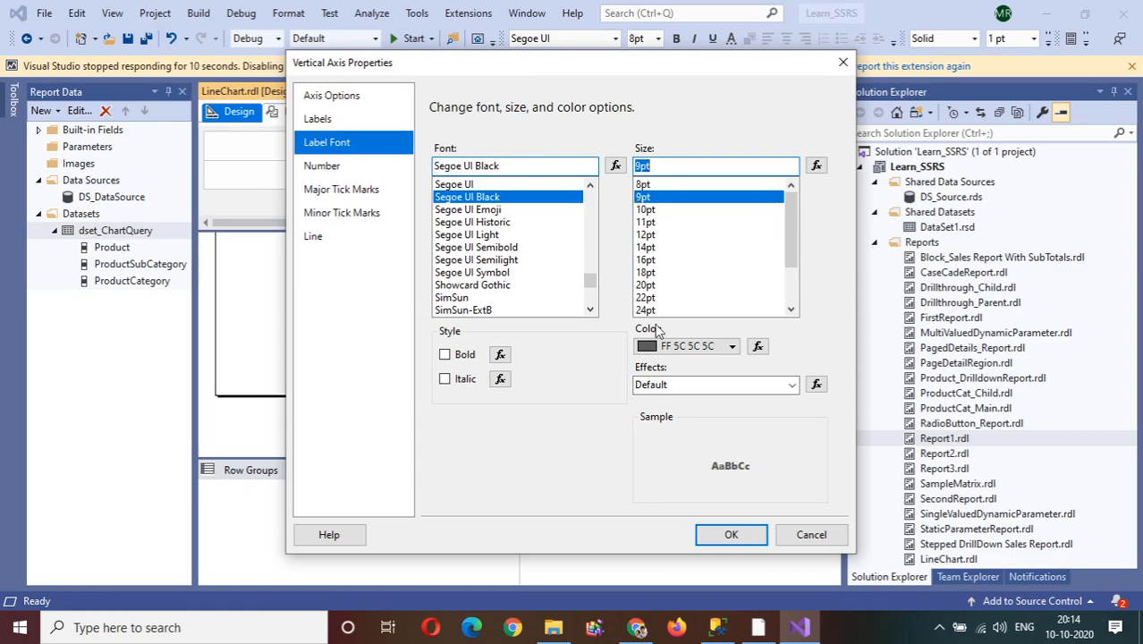
click(730, 346)
click(729, 386)
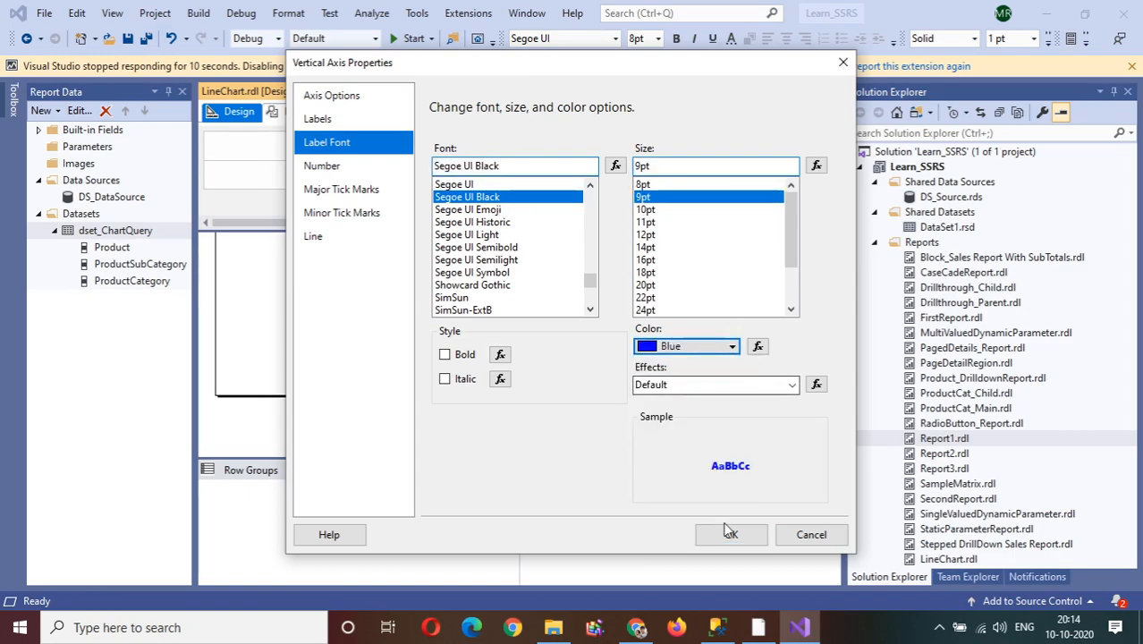
click(729, 533)
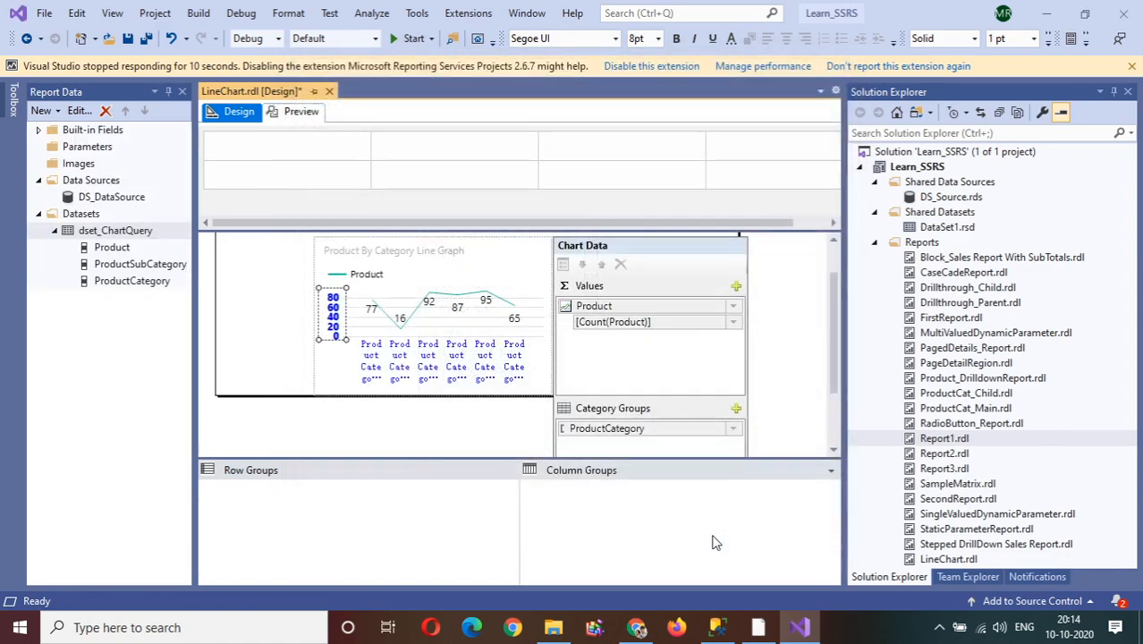
Preview the report to check the formatted axis labels, and return to the report design.
click(304, 114)
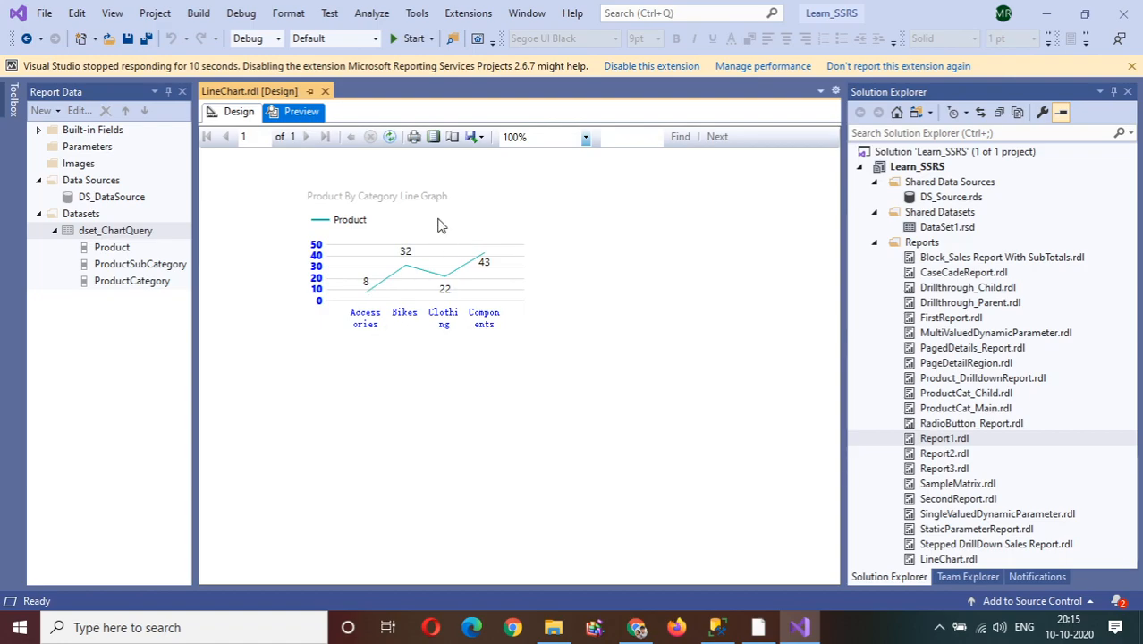
click(238, 113)
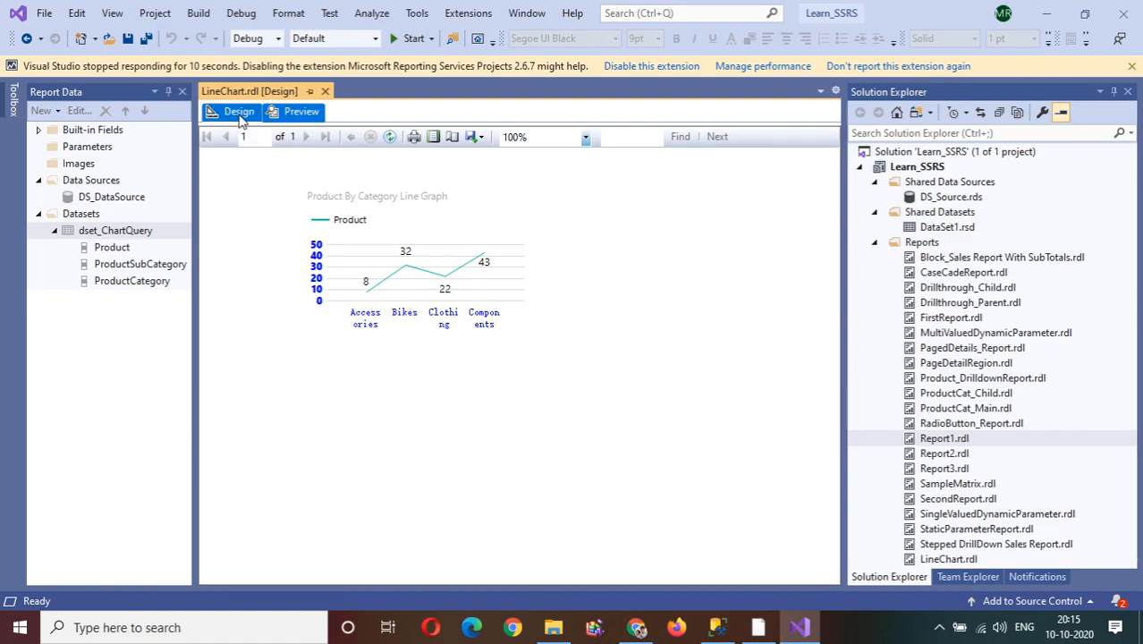
click(252, 325)
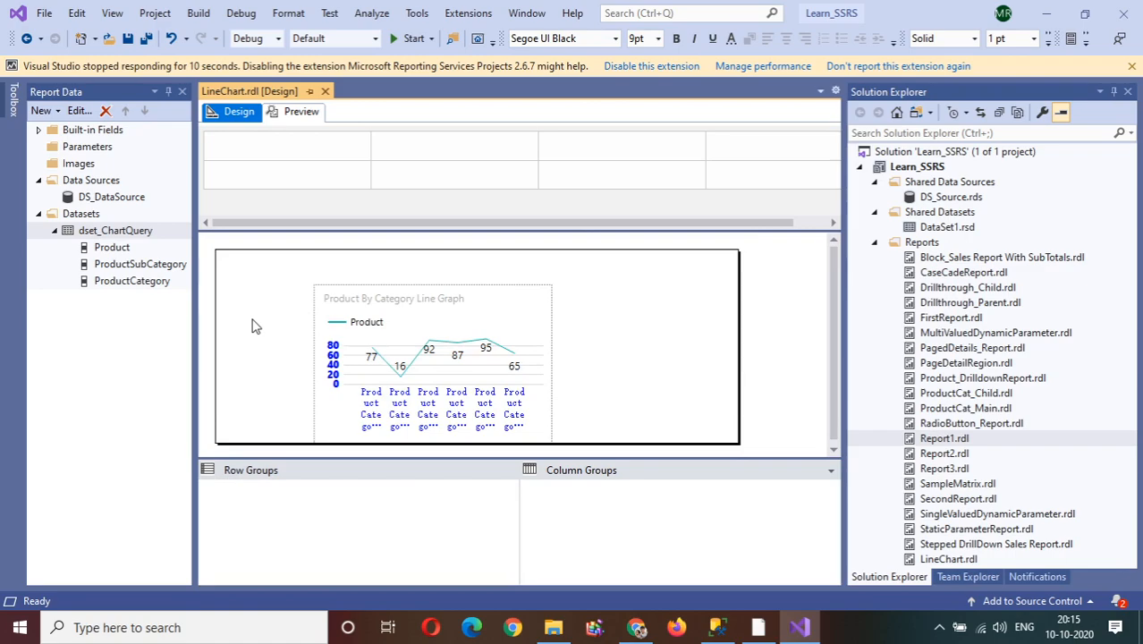
Change the Product chart's type to a smooth line and preview the report.
right_click(498, 312)
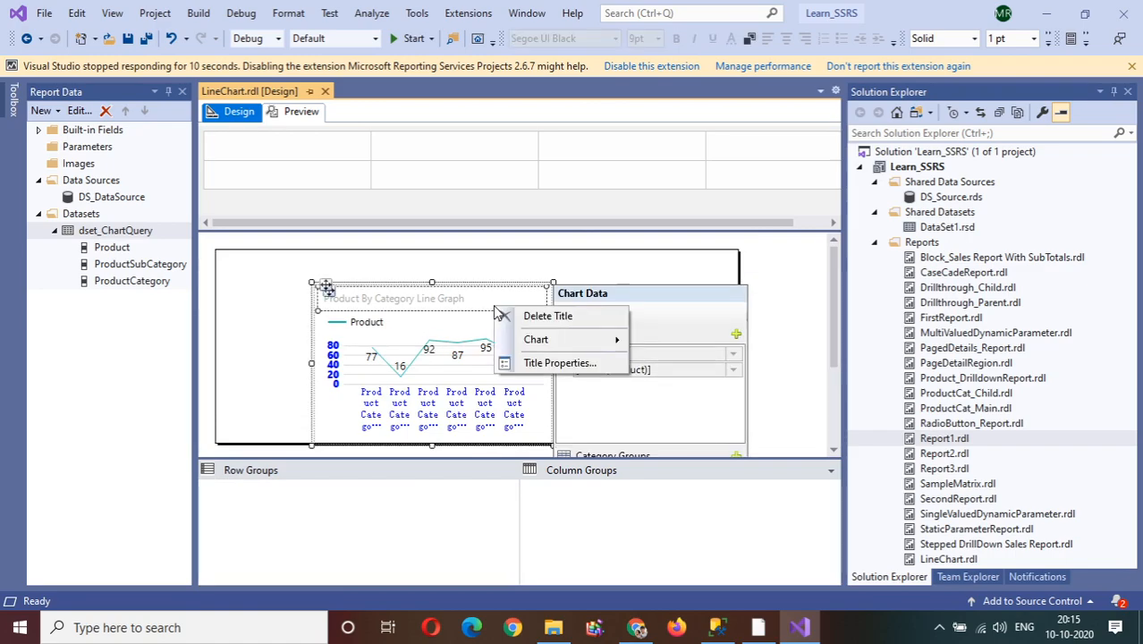
right_click(459, 330)
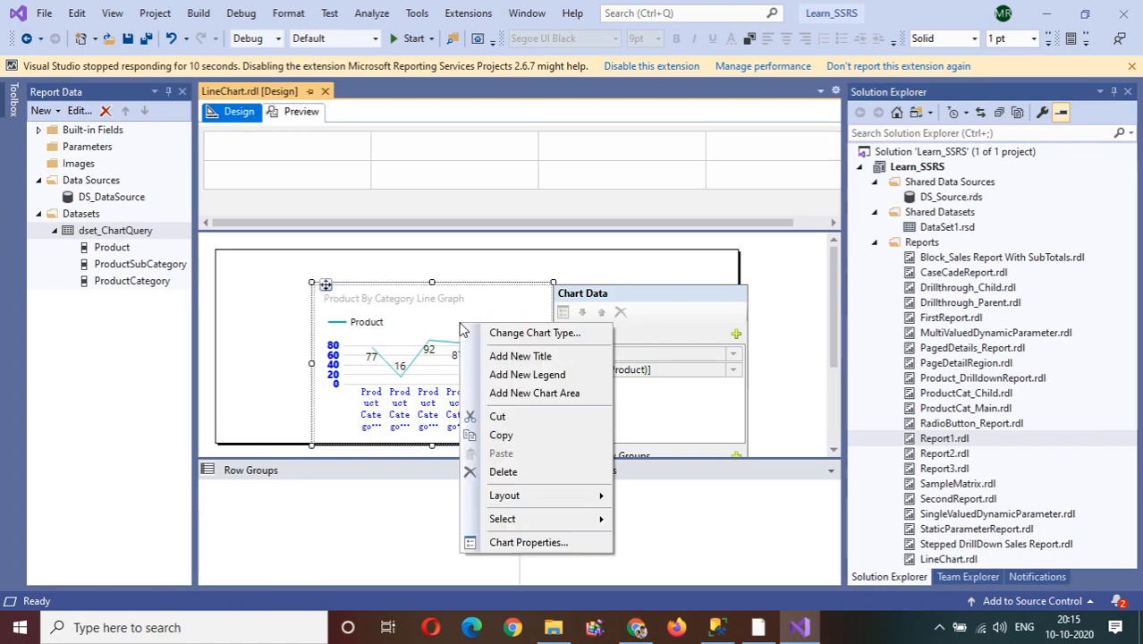
click(534, 333)
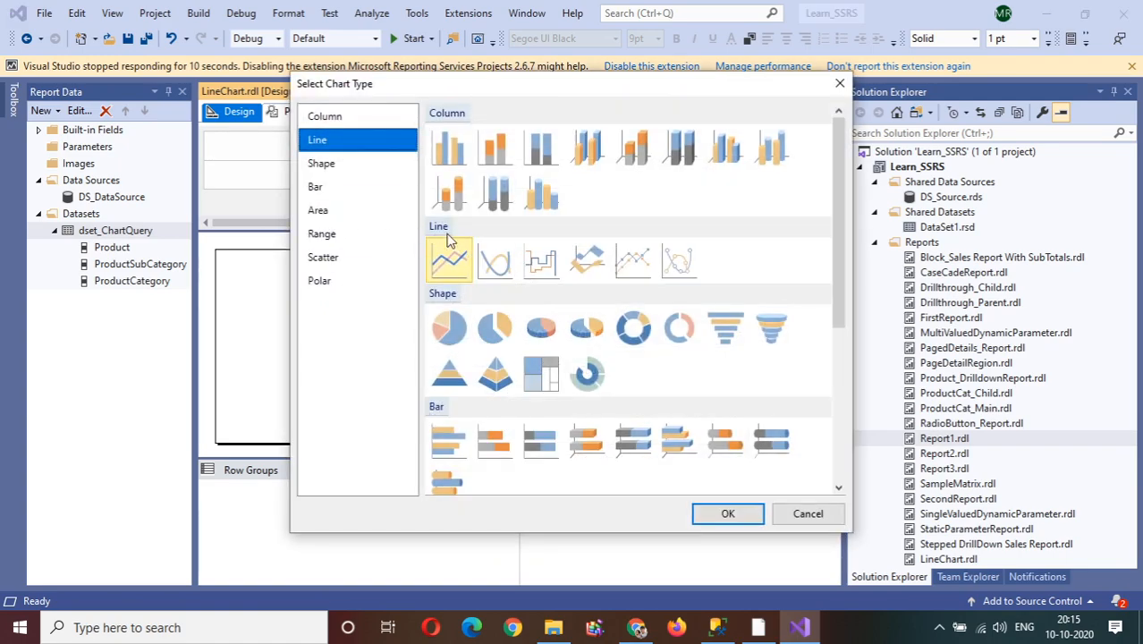
click(490, 266)
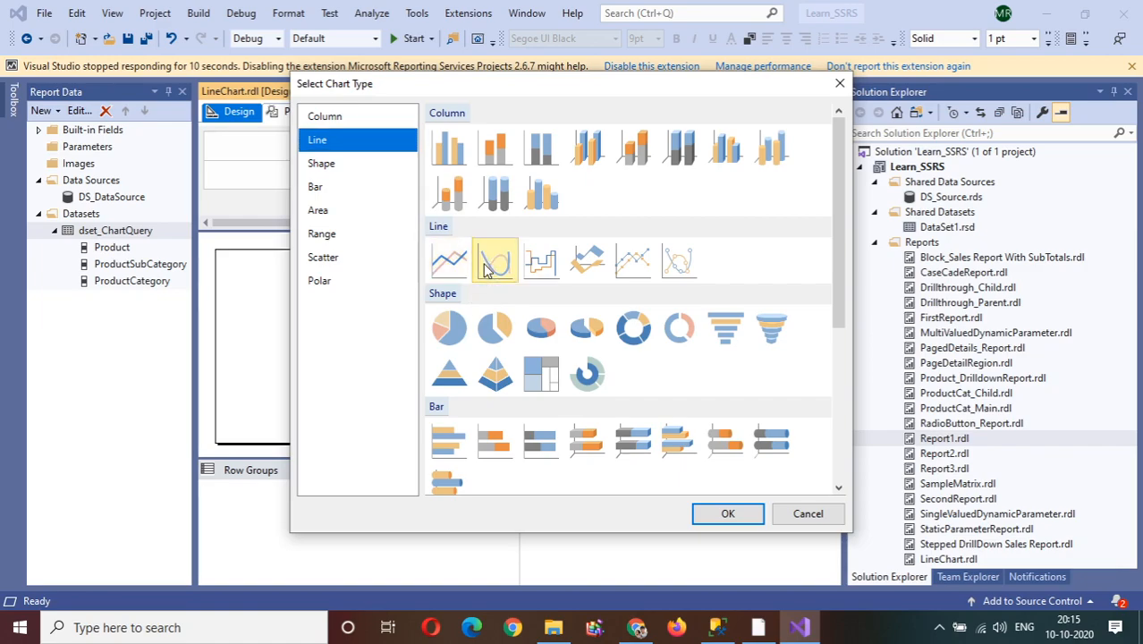
click(731, 524)
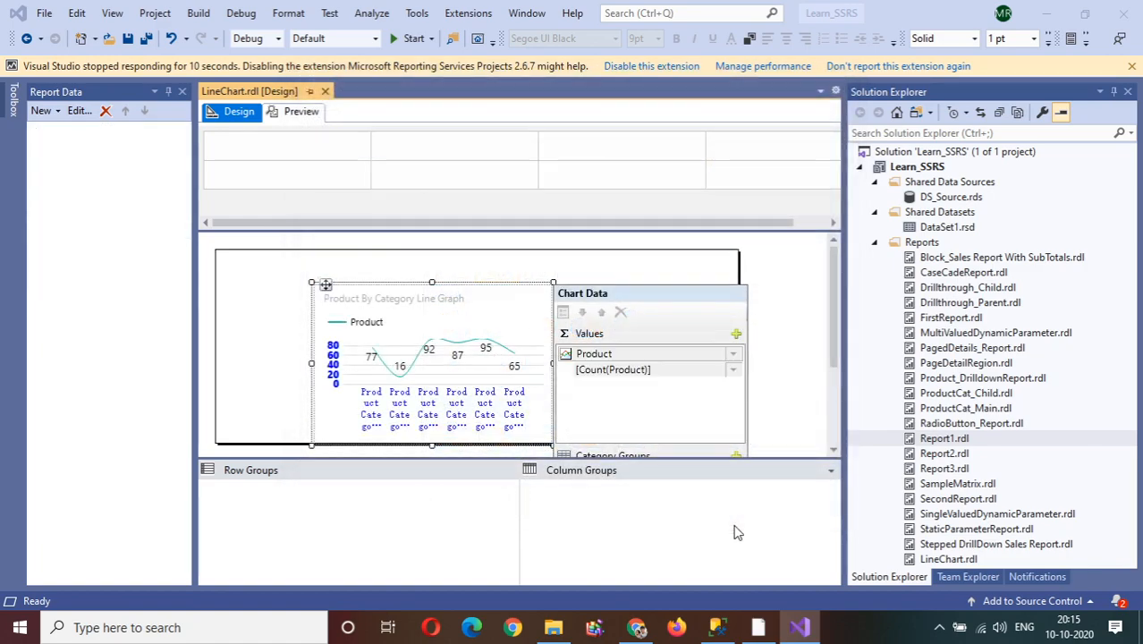
click(299, 113)
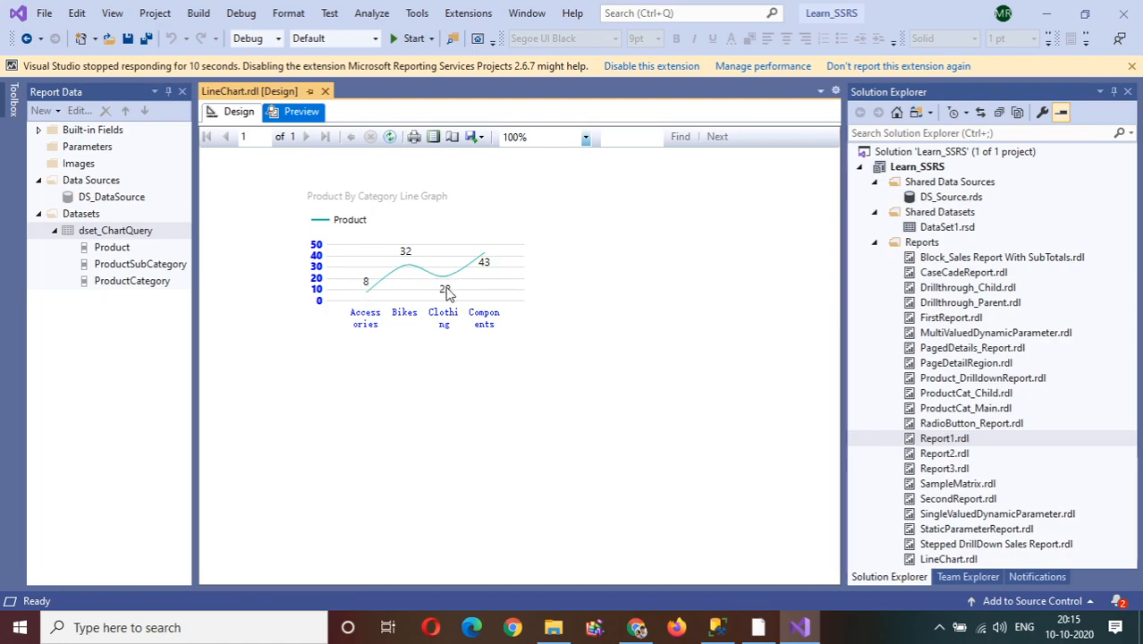
Return to the report design, change the chart type to Stepped Line and preview the result.
click(252, 115)
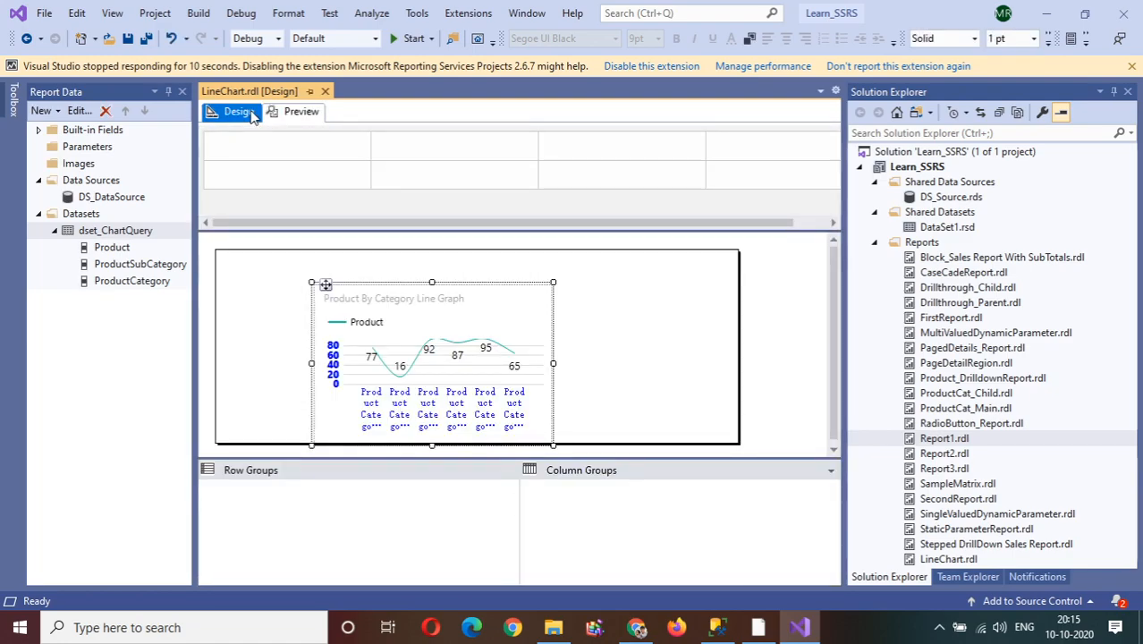
right_click(503, 330)
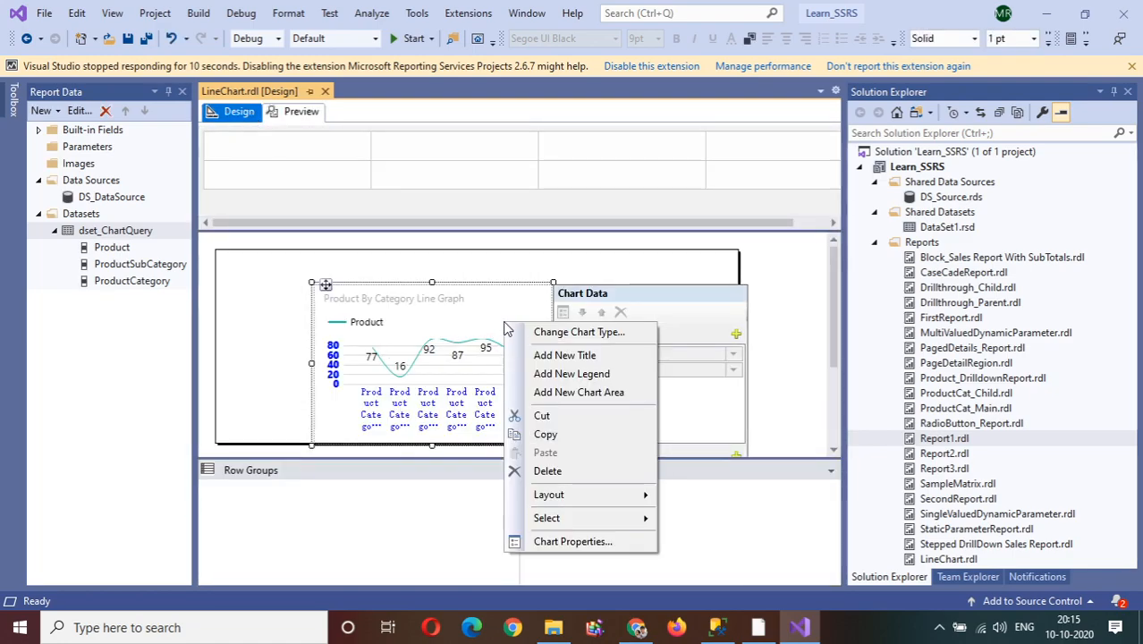
click(555, 331)
click(543, 273)
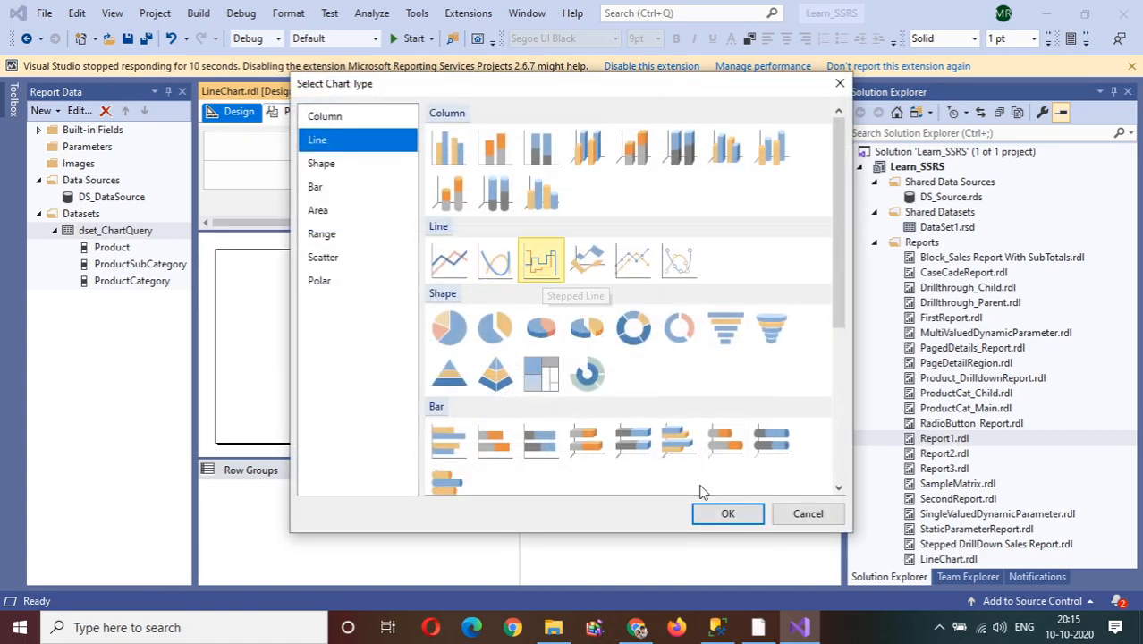
click(728, 514)
click(299, 111)
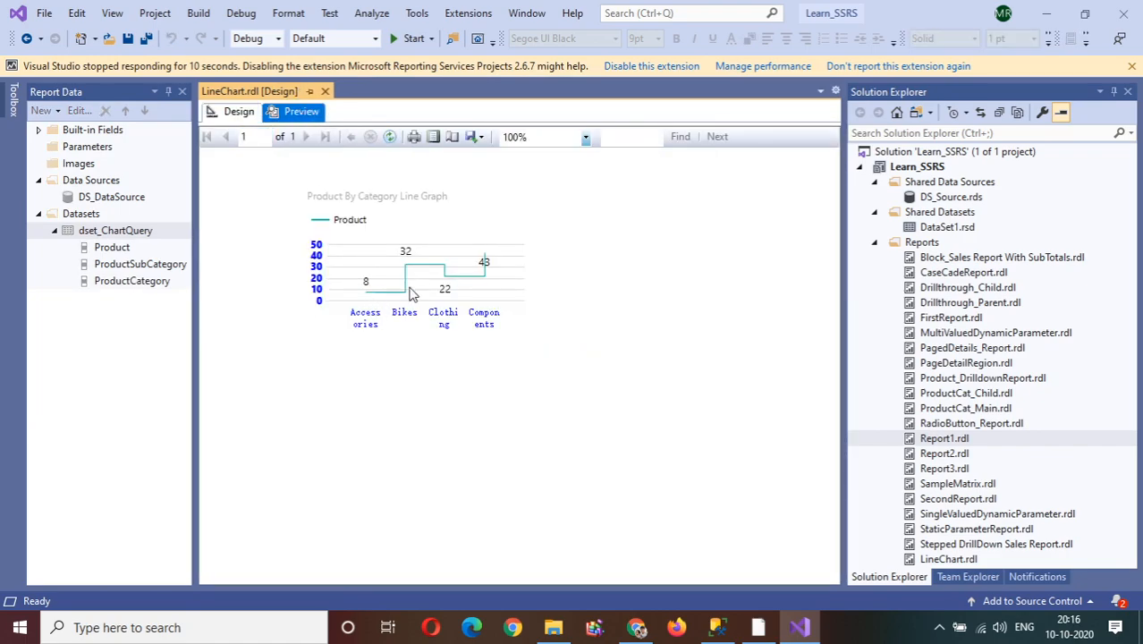
Return to the report design, change the chart to the plain column type and preview it.
click(240, 113)
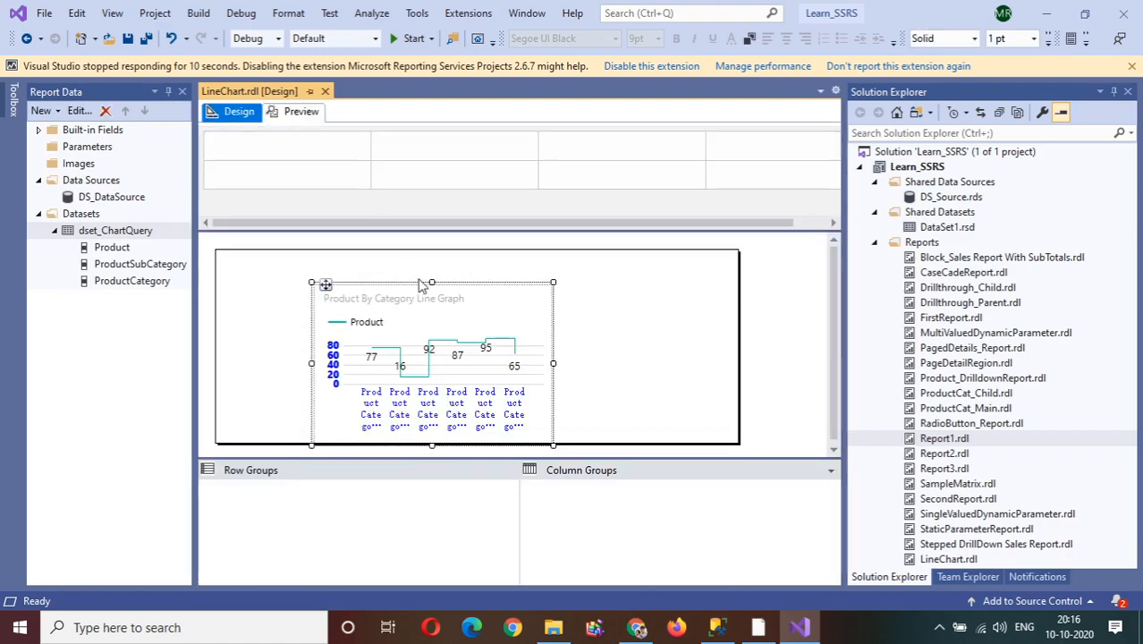
right_click(472, 324)
click(497, 333)
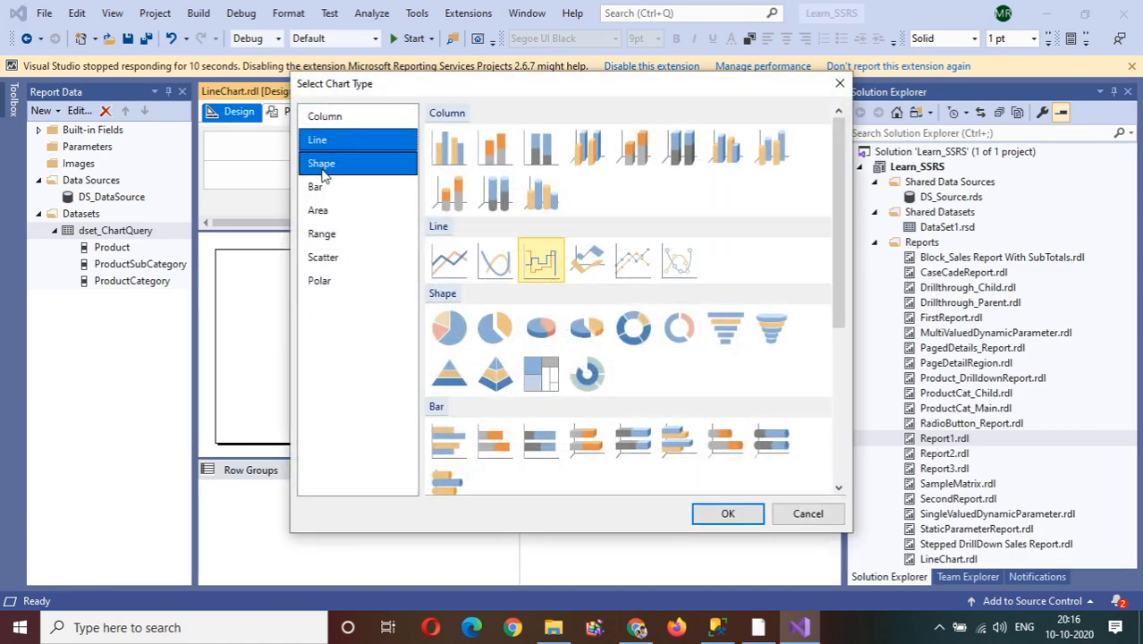
click(325, 120)
click(450, 159)
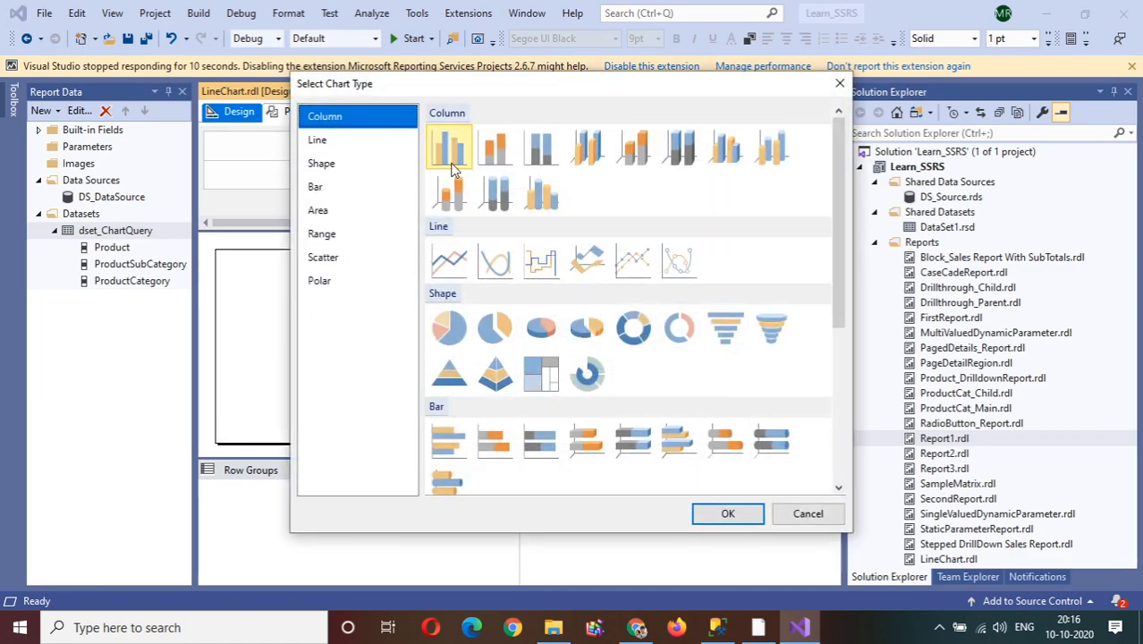
click(728, 516)
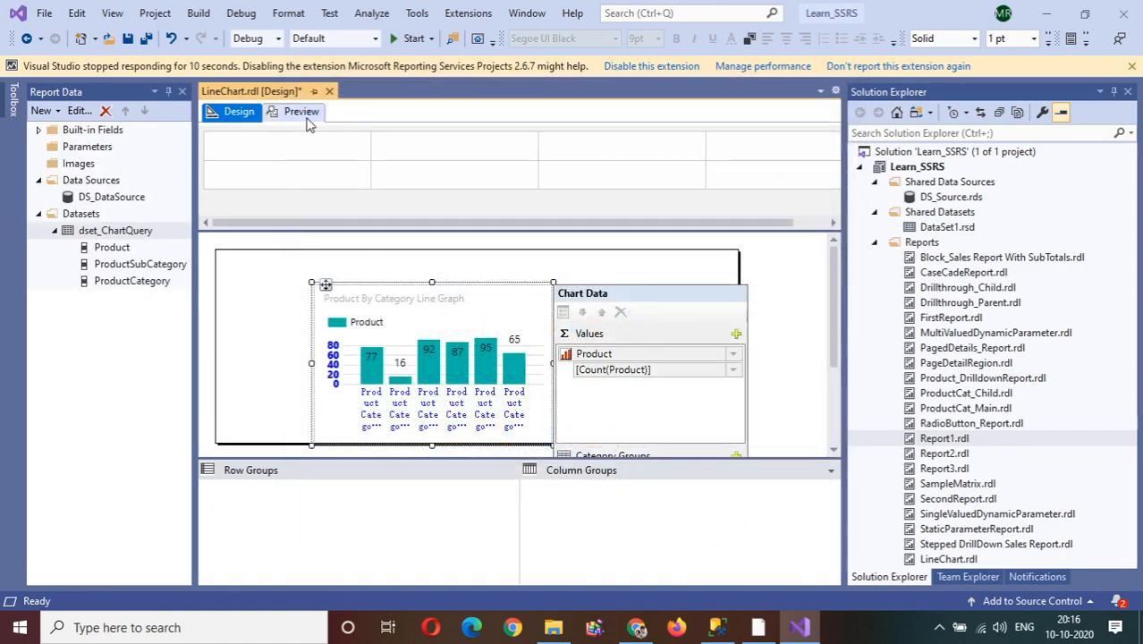
click(302, 112)
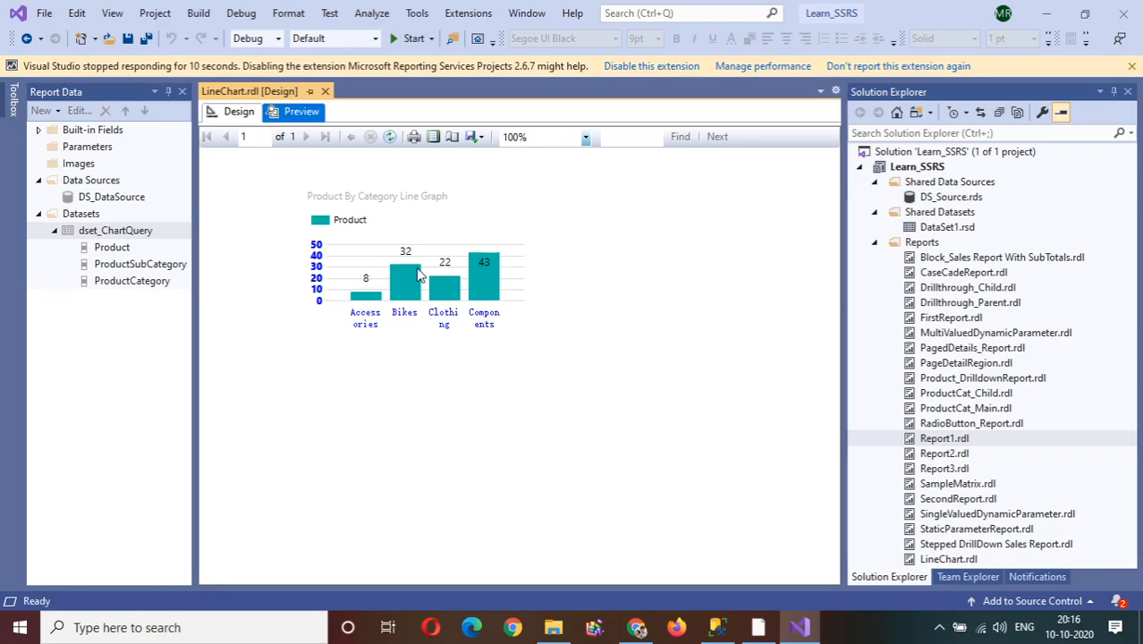
Return to the report design, change the chart to the stacked bar type and preview it.
click(239, 112)
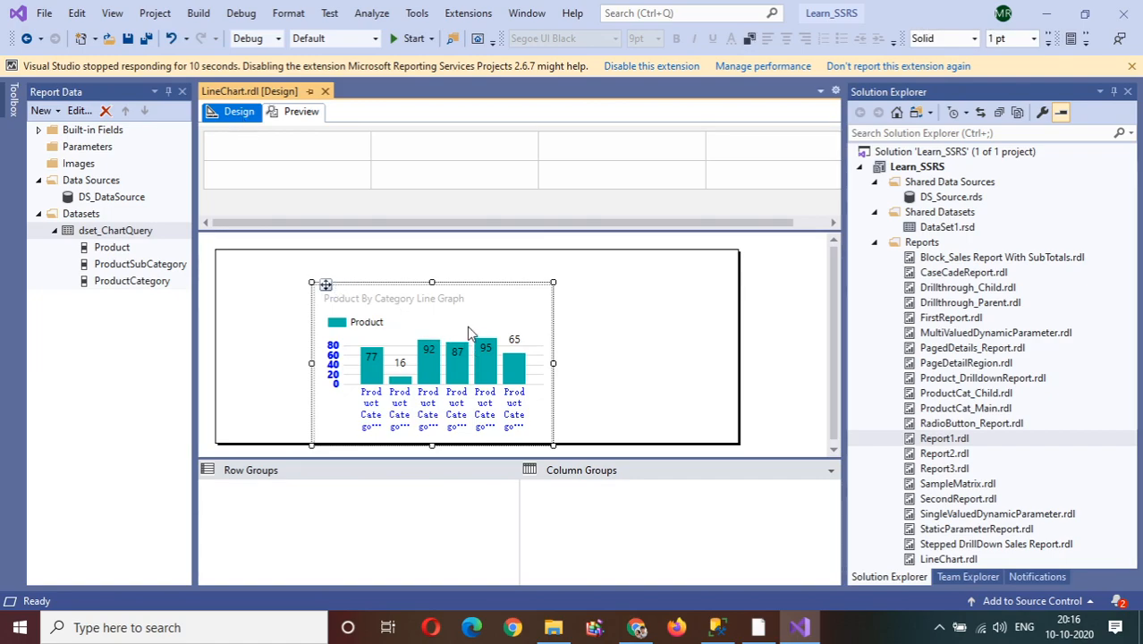
right_click(466, 326)
click(505, 334)
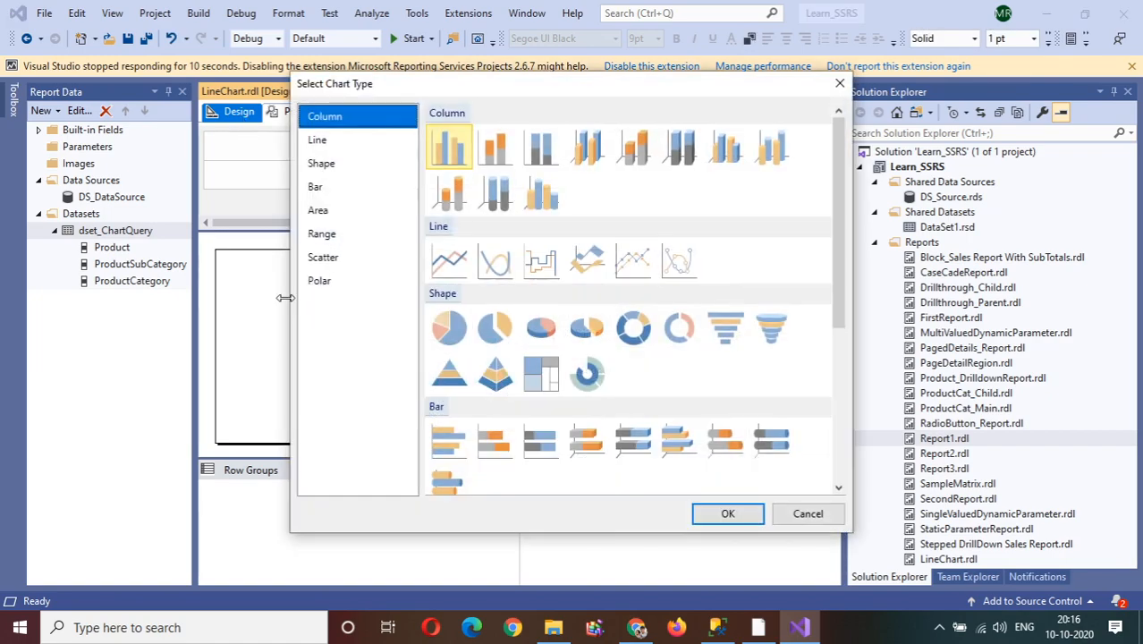
click(324, 262)
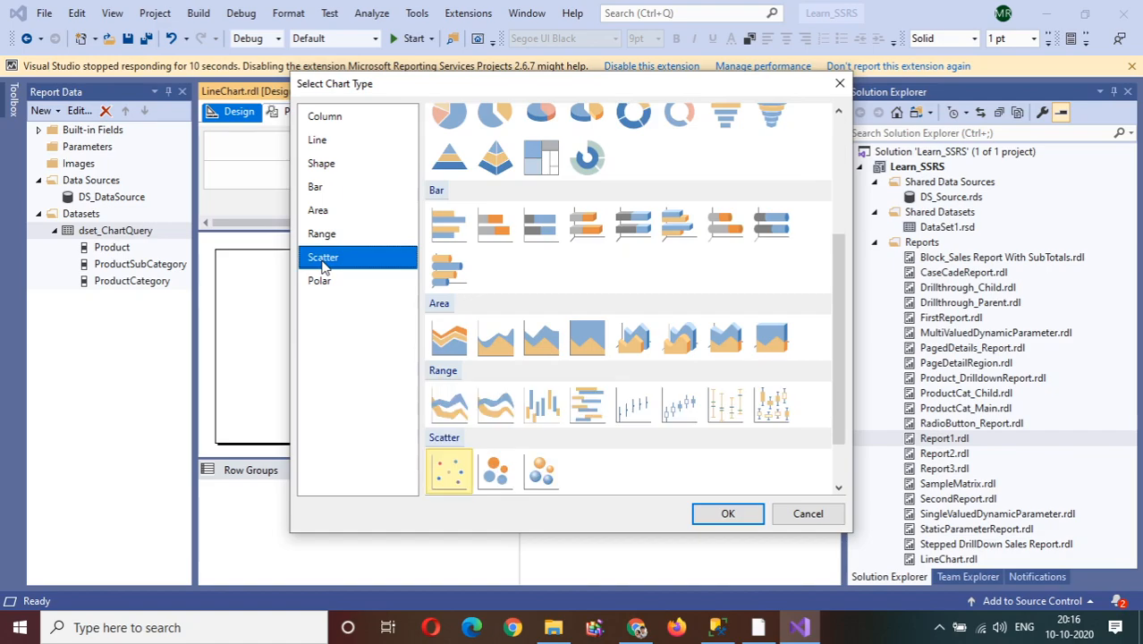
click(324, 190)
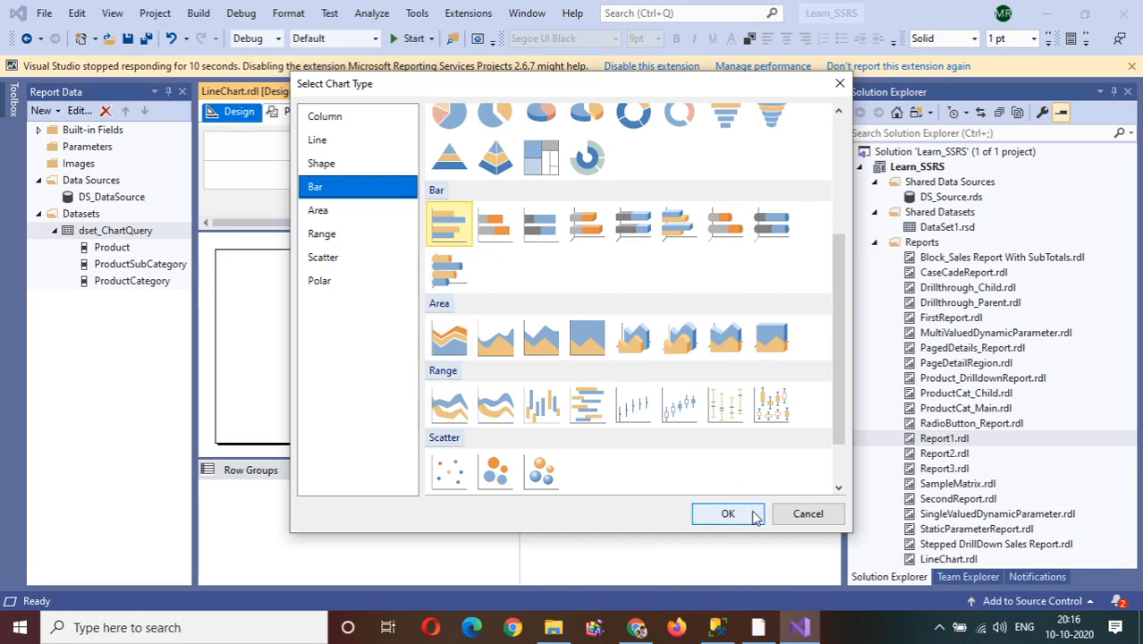
click(494, 225)
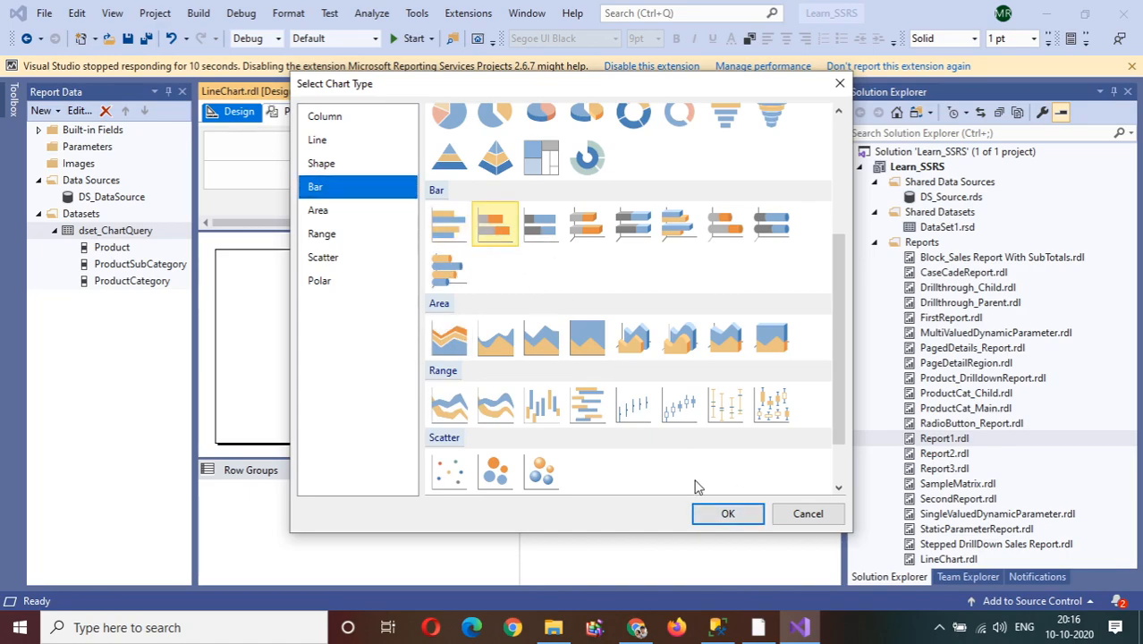
click(728, 516)
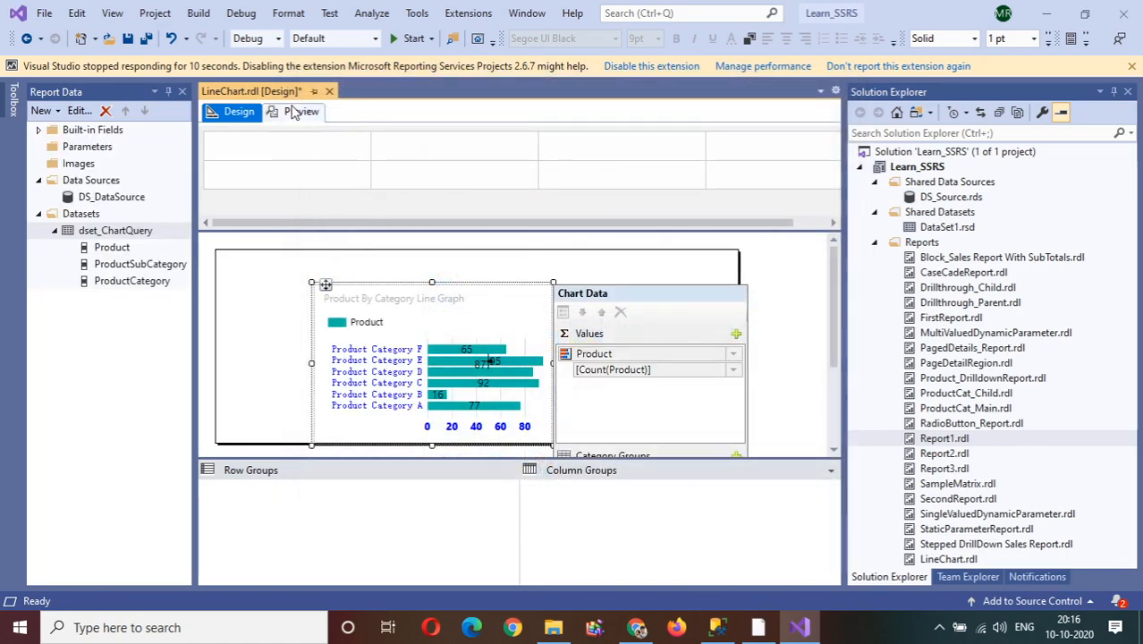
click(295, 112)
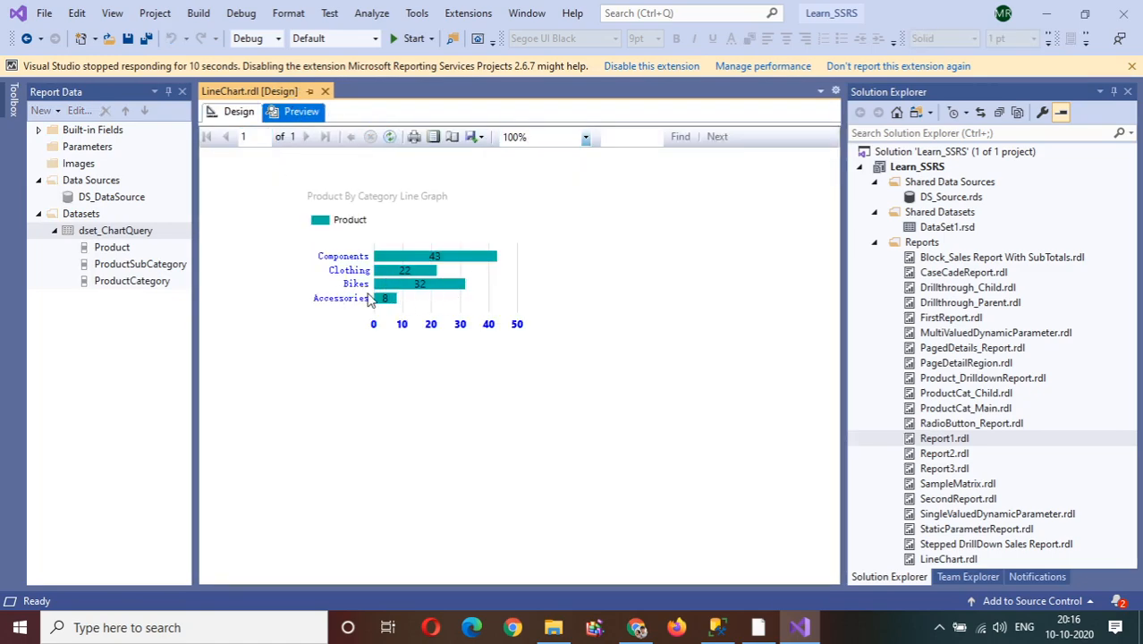
Return to the report design and set the chart type back to the basic line chart.
click(229, 112)
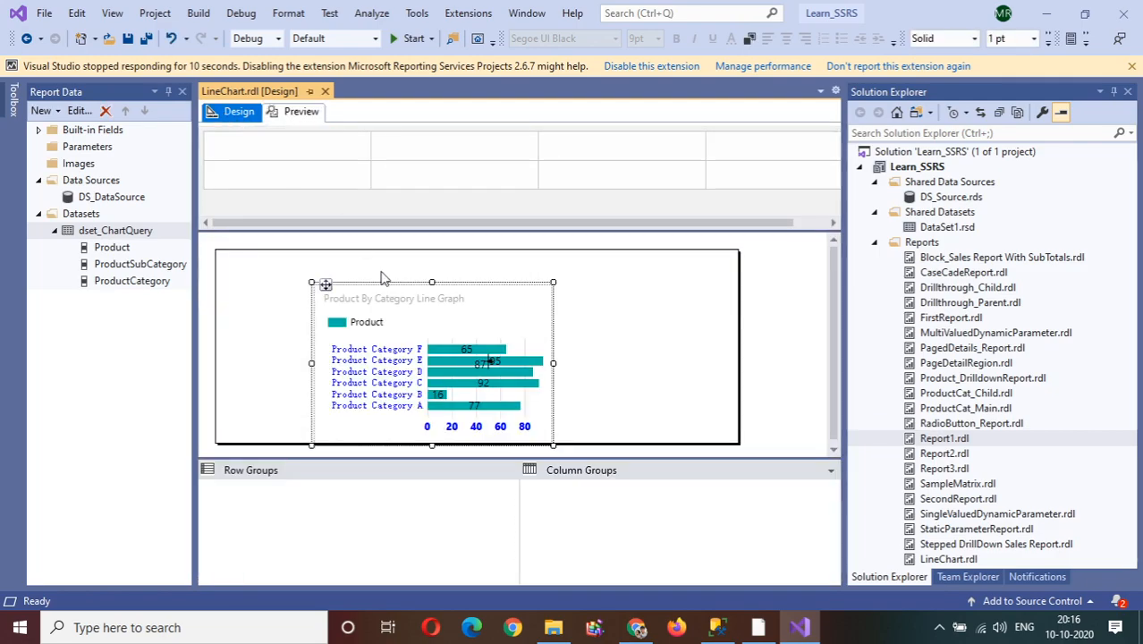
right_click(471, 305)
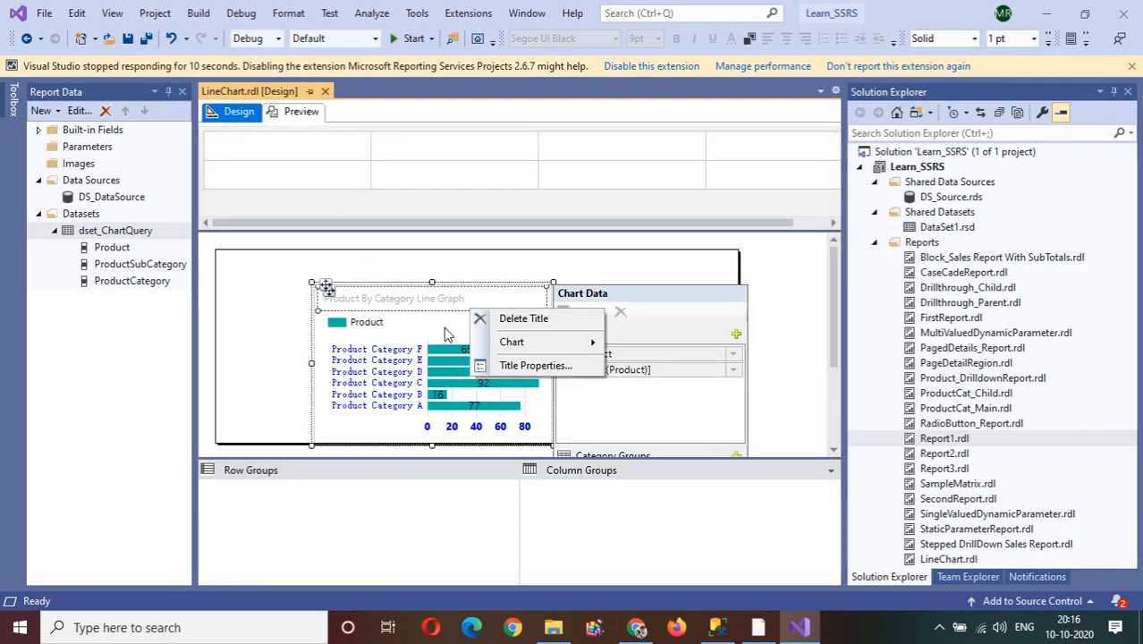
right_click(448, 331)
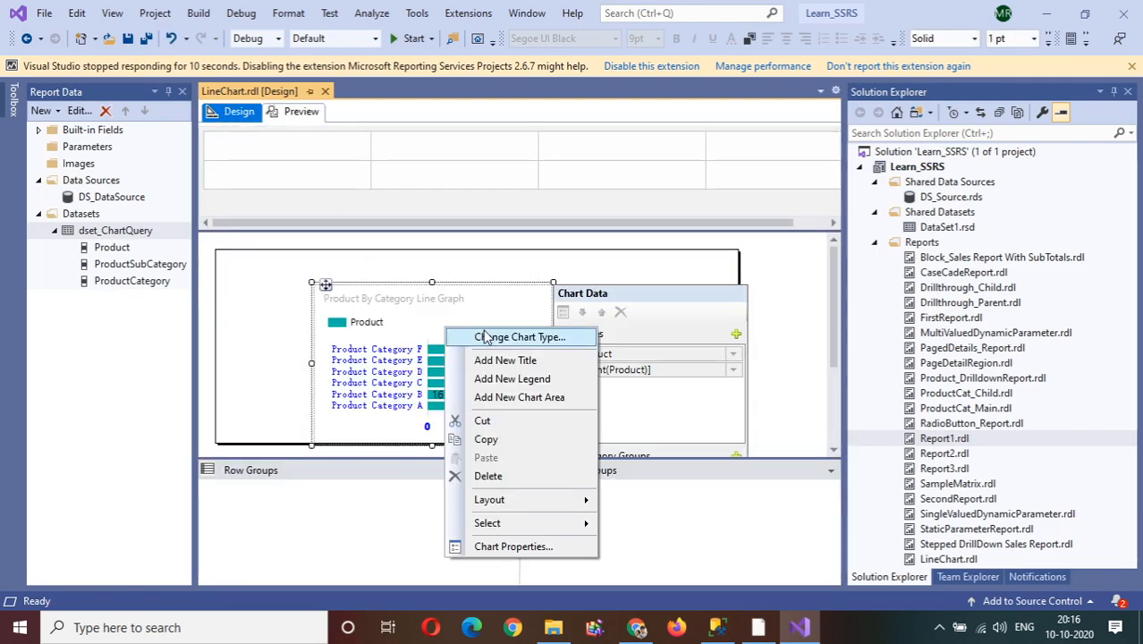
click(483, 337)
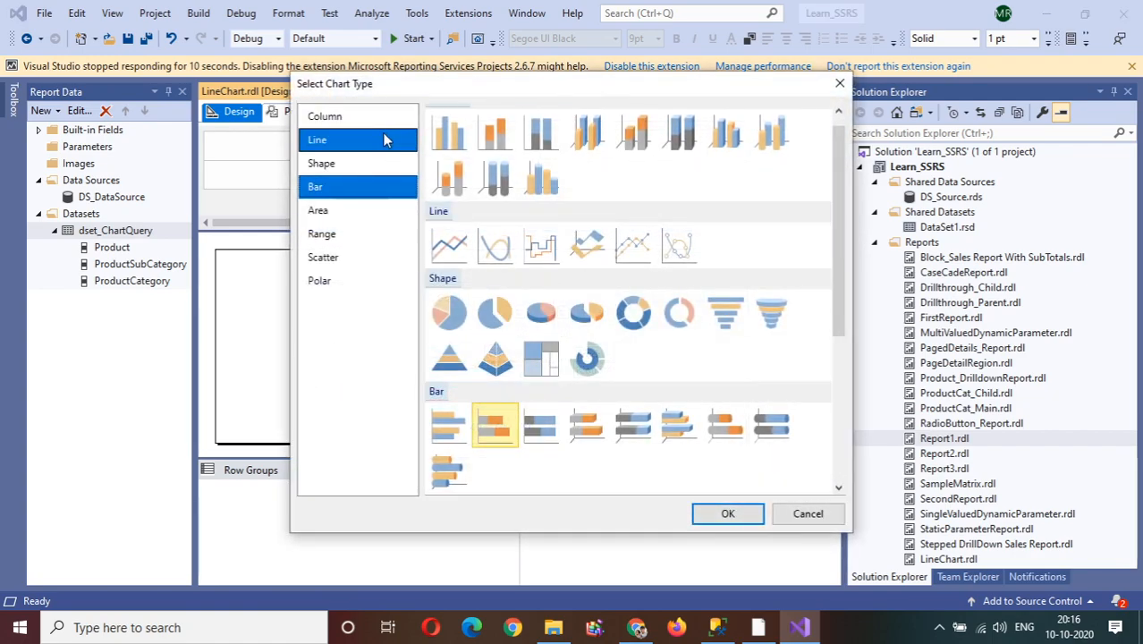
click(384, 140)
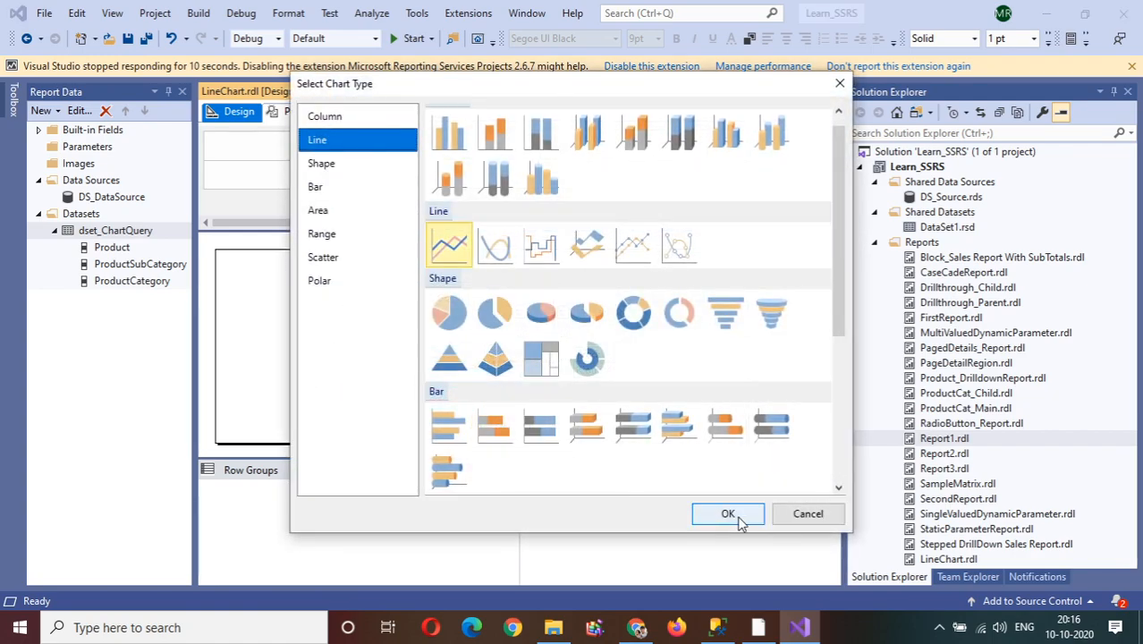
click(739, 523)
click(781, 345)
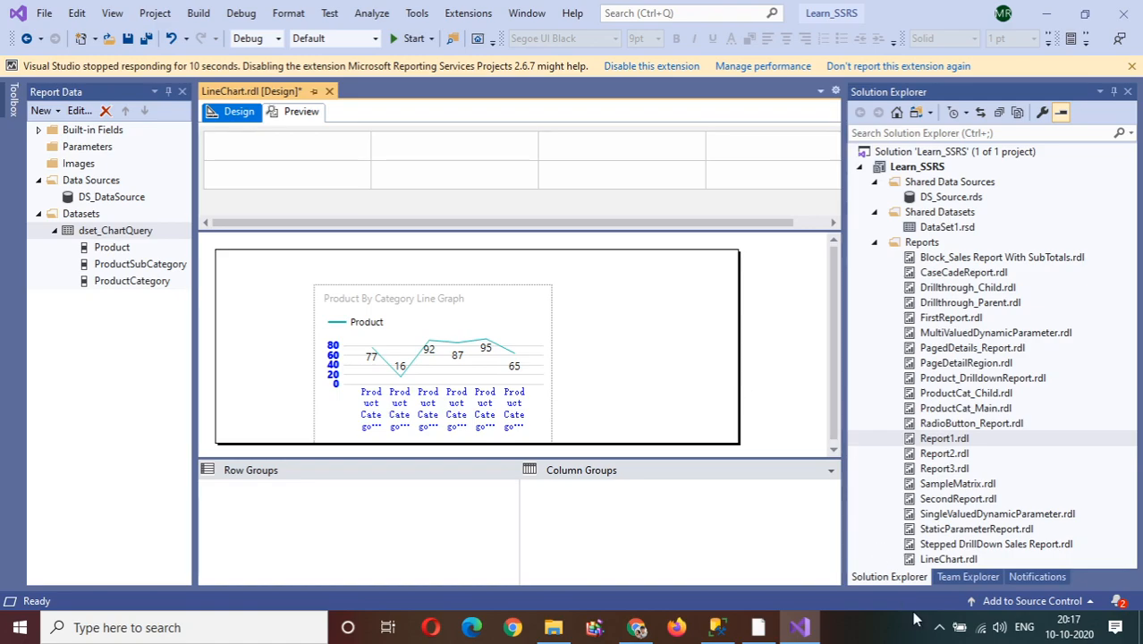
click(940, 628)
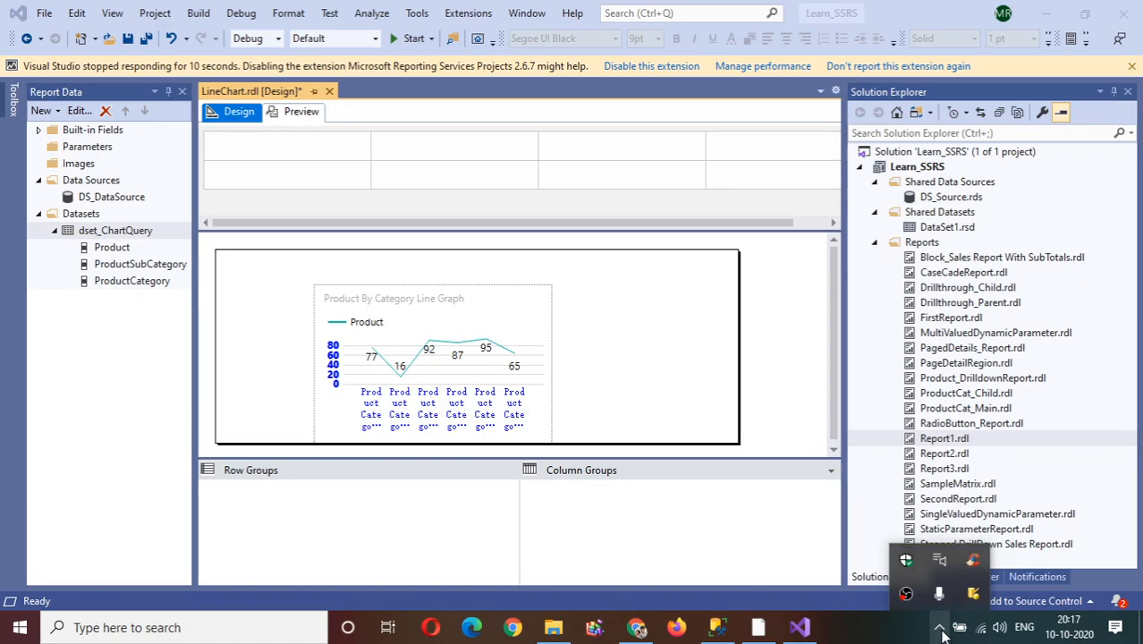